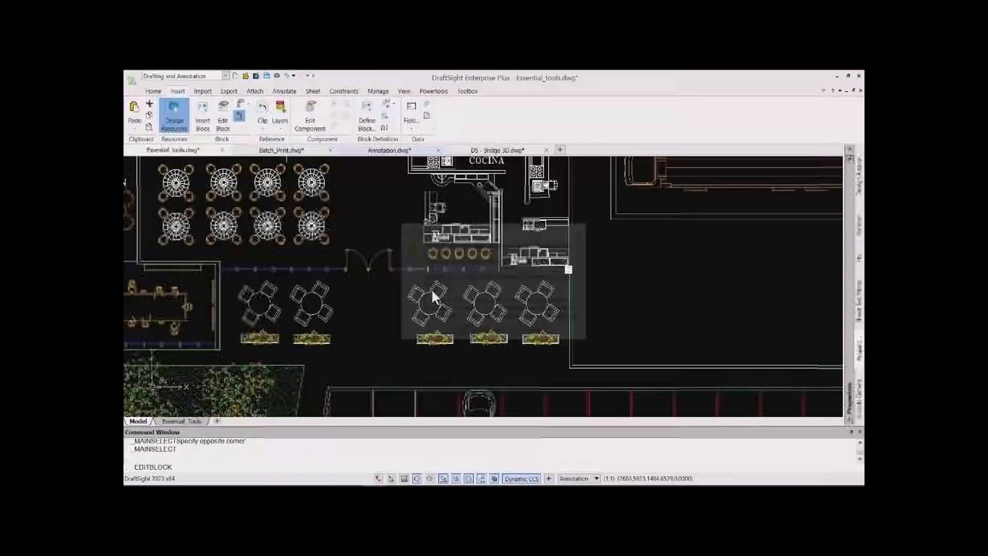
# Open a round table-and-chairs block for editing as a simplified static block and exit the block editor
pyautogui.click(455, 331)
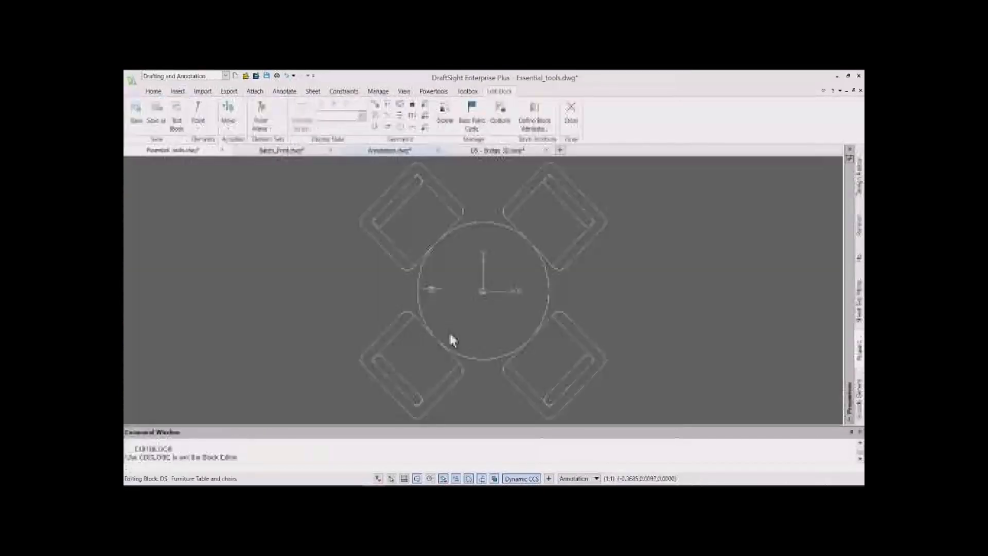
pyautogui.click(572, 121)
# Open the neighbouring table-and-chairs block for editing, converting it to a custom block
pyautogui.doubleClick(484, 304)
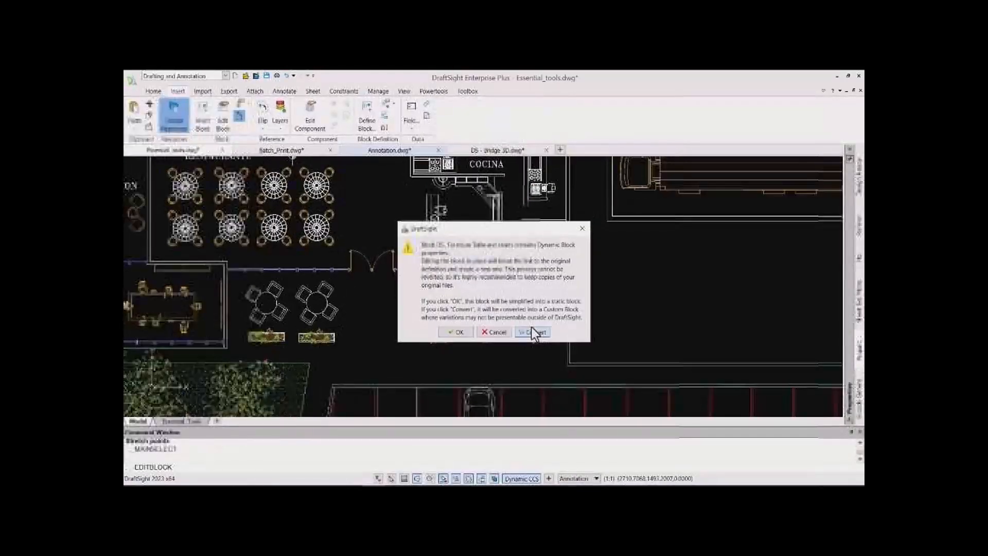
pyautogui.click(535, 332)
pyautogui.click(508, 301)
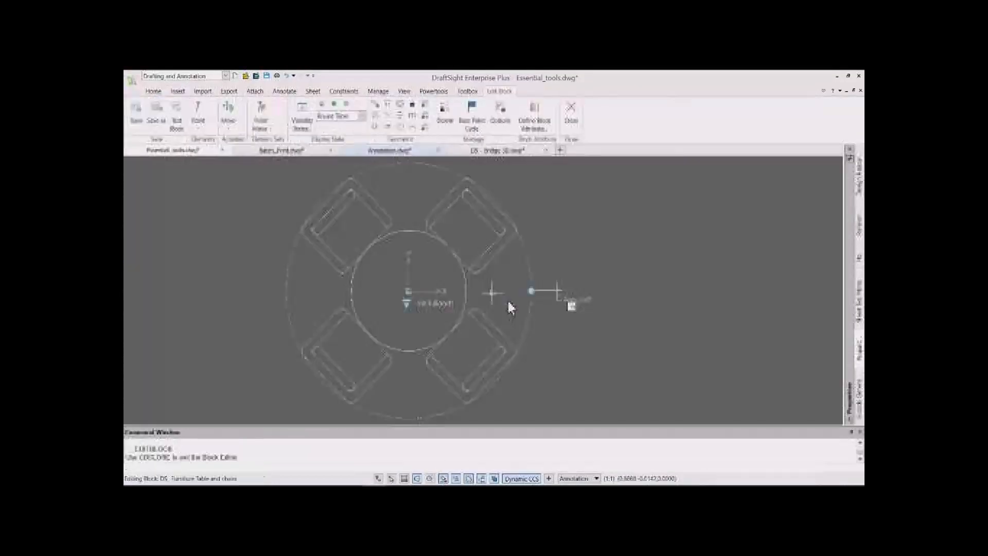
# Examine the block attribute definition and the available custom block elements, activities and element sets, and exit the block editor
pyautogui.click(535, 122)
pyautogui.click(577, 194)
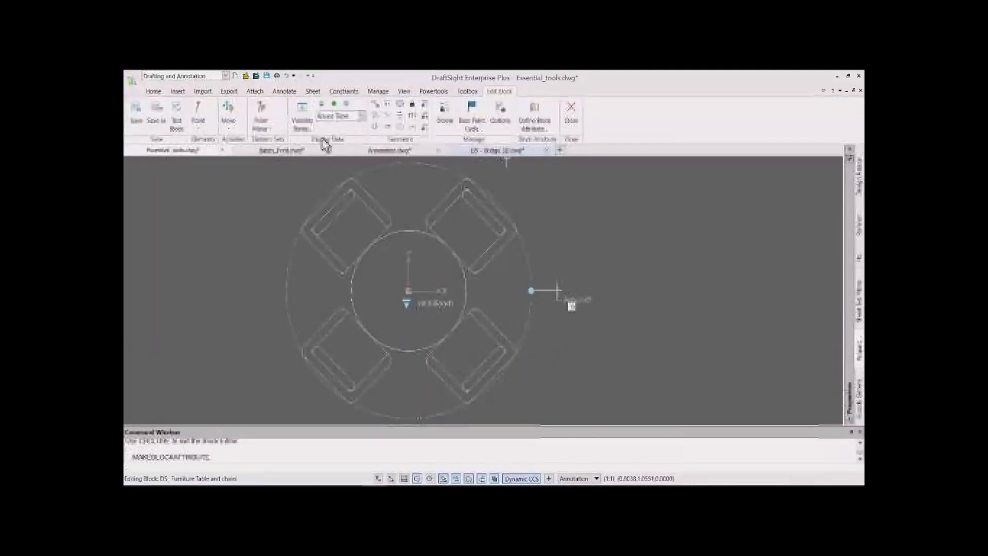
pyautogui.click(195, 129)
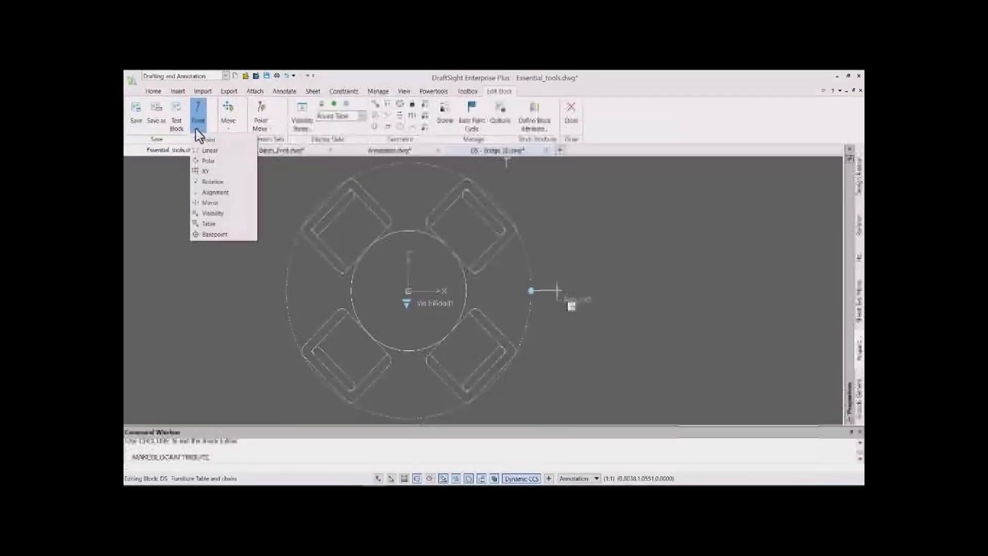
pyautogui.click(227, 129)
pyautogui.click(224, 130)
pyautogui.click(223, 131)
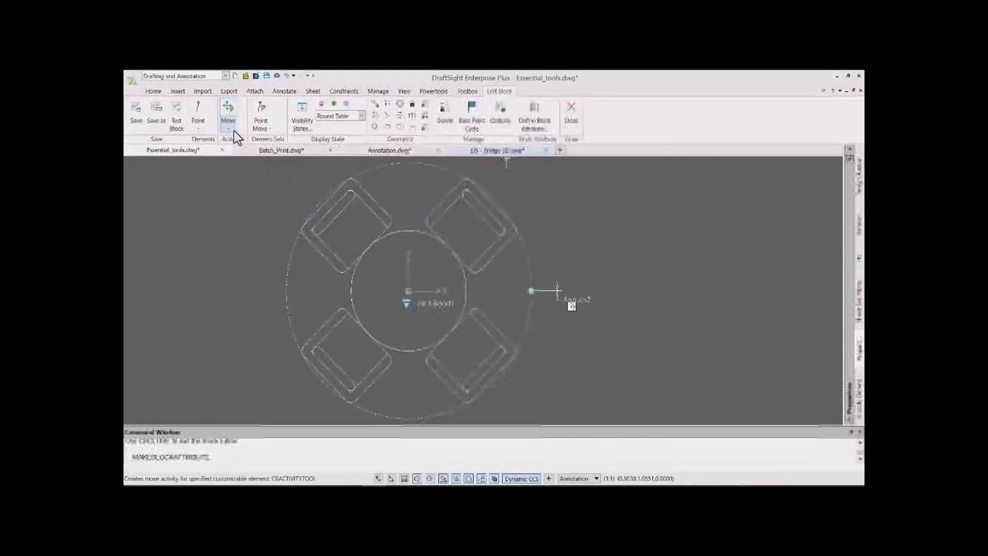
pyautogui.click(256, 131)
pyautogui.click(255, 132)
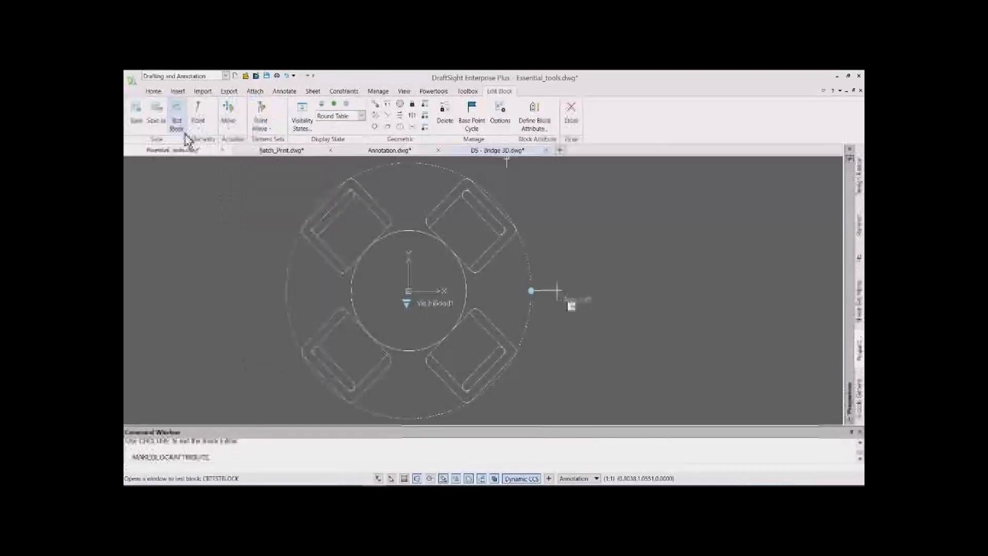
pyautogui.click(567, 113)
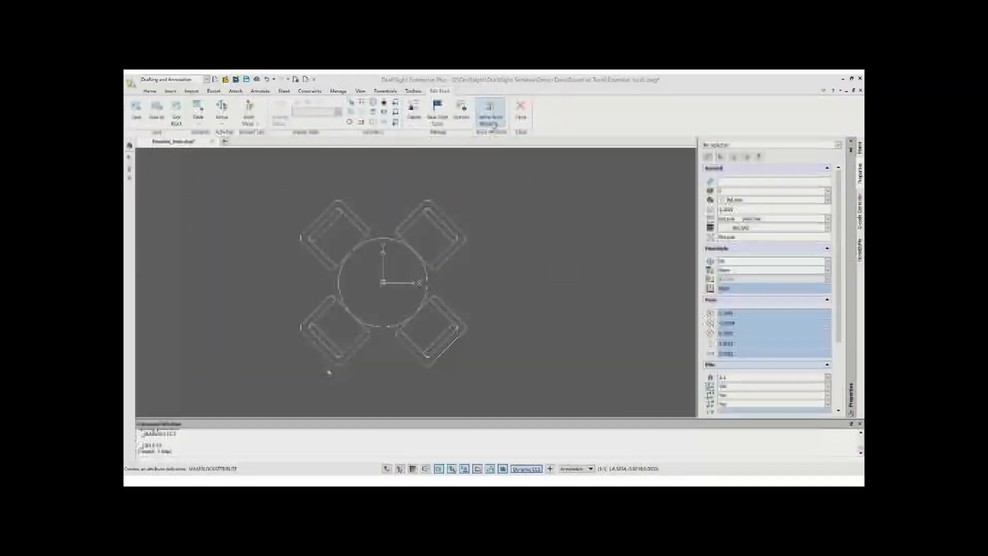
# Start a block attribute definition for the table-and-chairs block and examine its text style and justification options
pyautogui.click(492, 120)
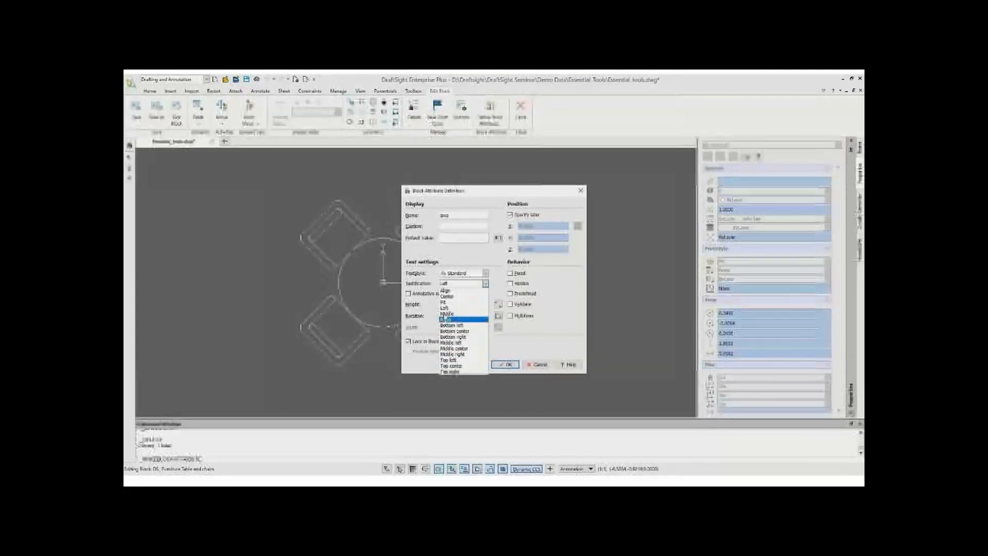
pyautogui.click(485, 274)
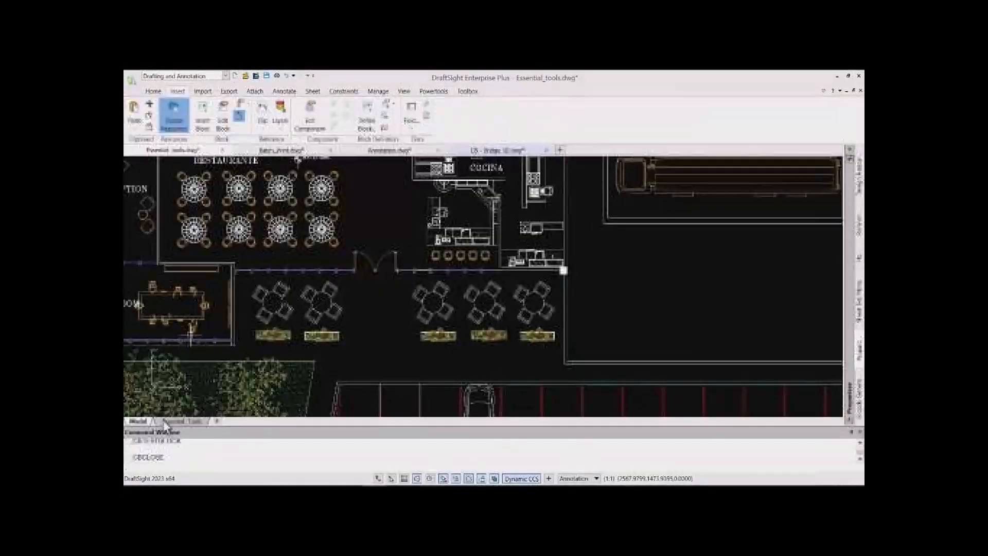
# Set the print range of the Essential_Tools sheet to a window around its drawing frame and preview the printout
pyautogui.click(165, 424)
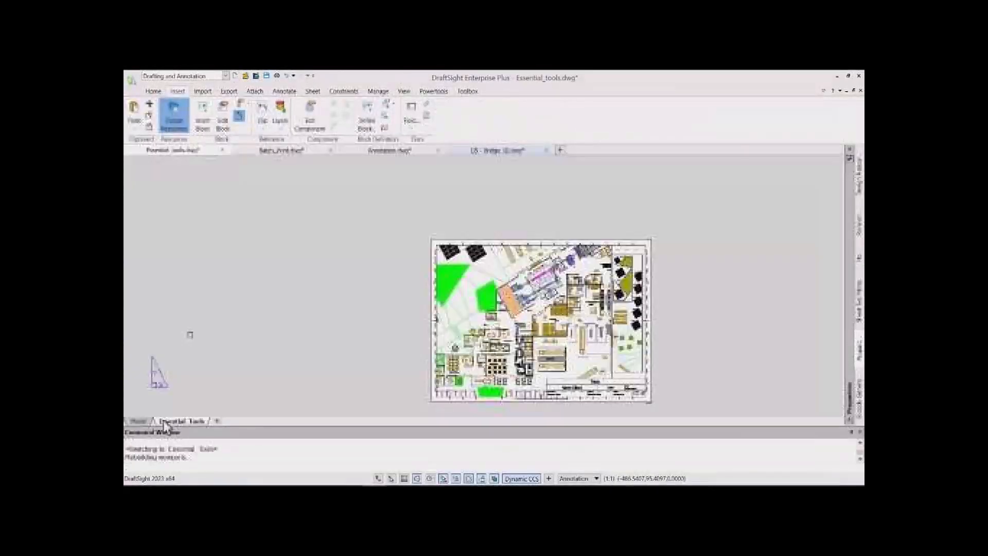
pyautogui.rightClick(165, 421)
pyautogui.click(186, 397)
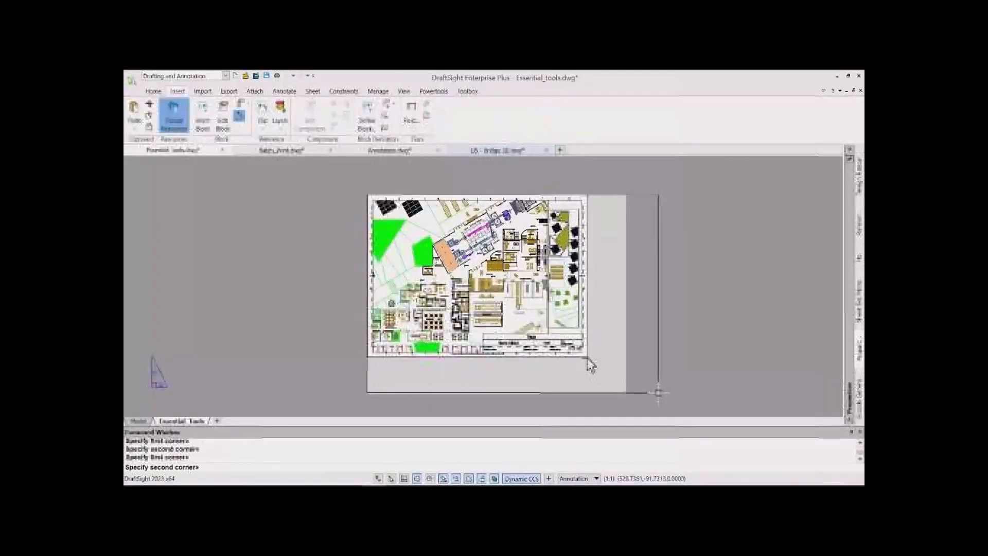
pyautogui.click(589, 364)
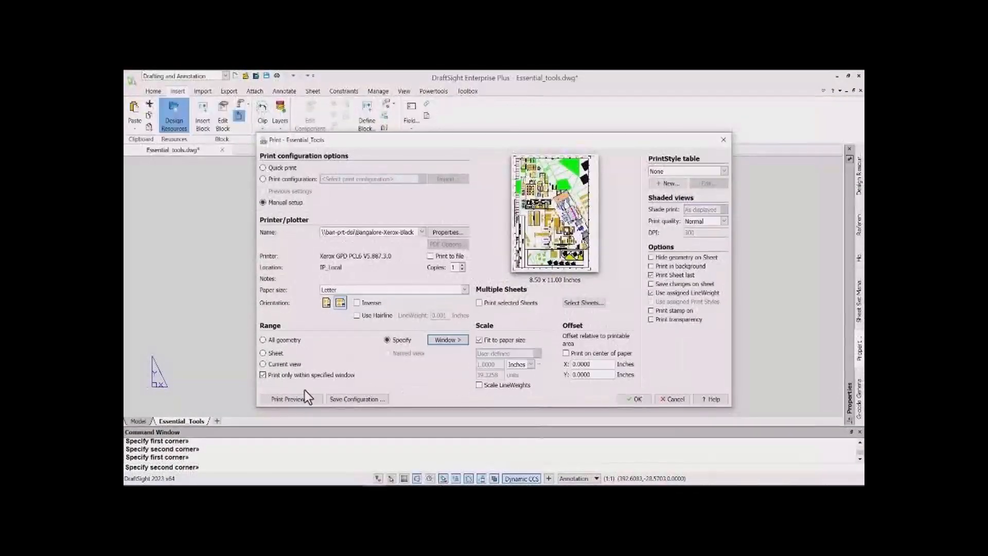
pyautogui.click(292, 399)
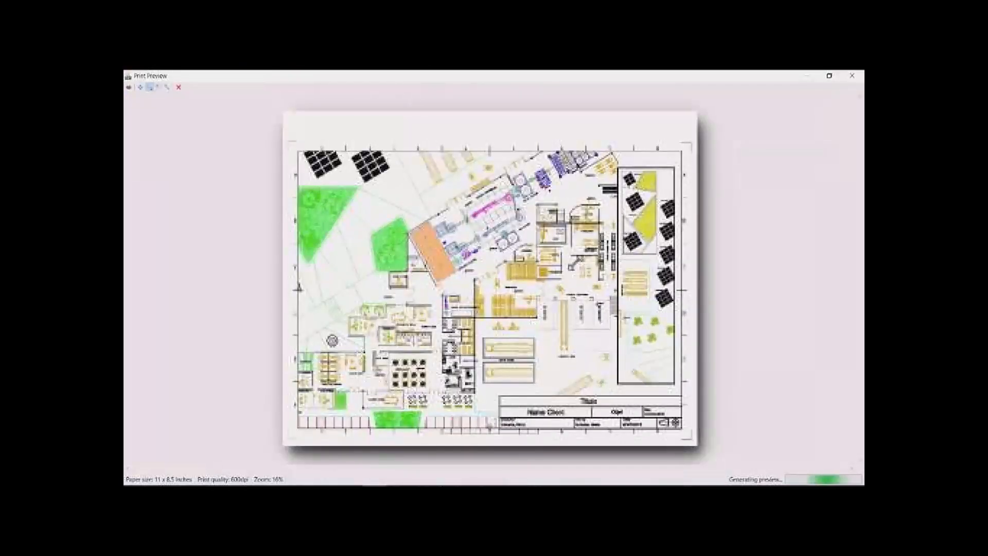
pyautogui.click(852, 76)
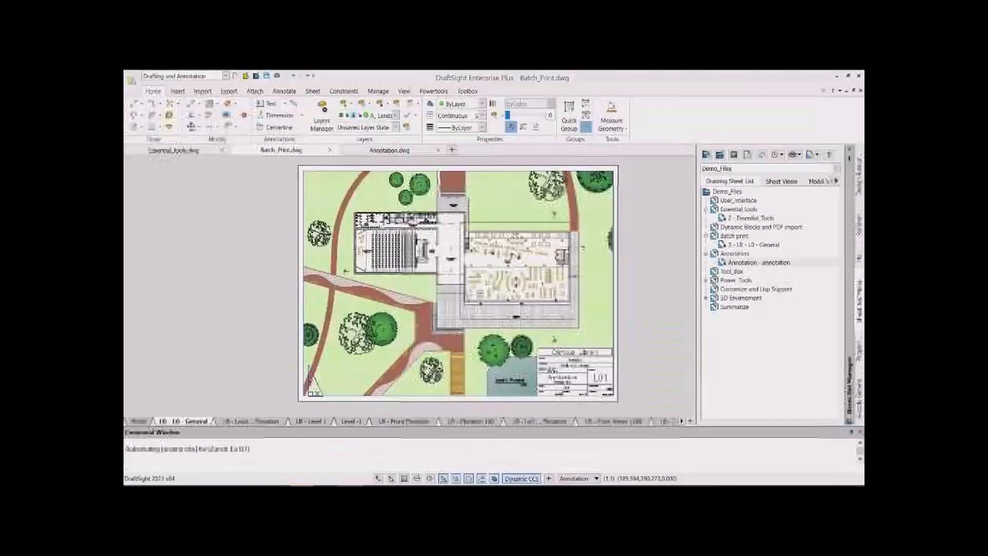
# Create a new drawing and review the available import, export and attach formats
pyautogui.click(452, 150)
pyautogui.click(201, 91)
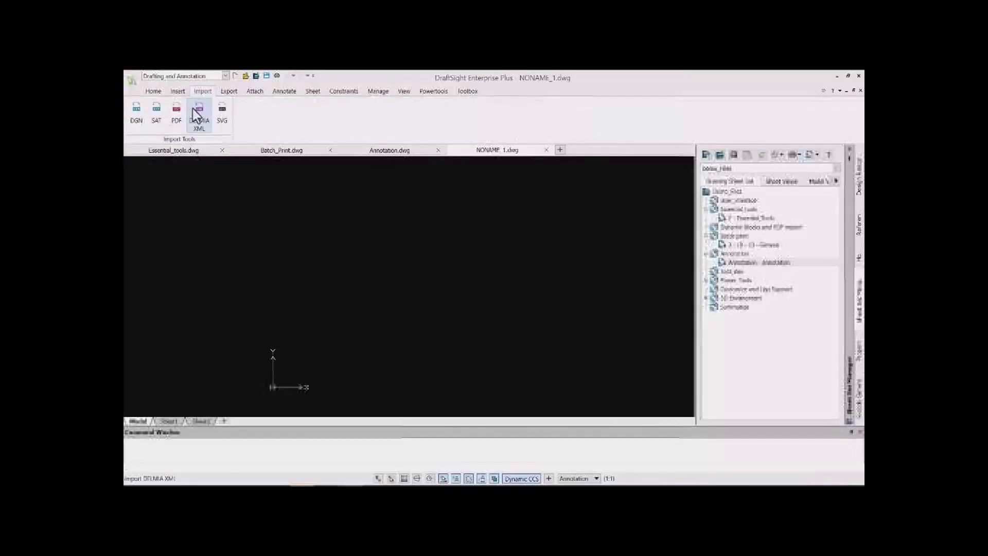
pyautogui.click(227, 92)
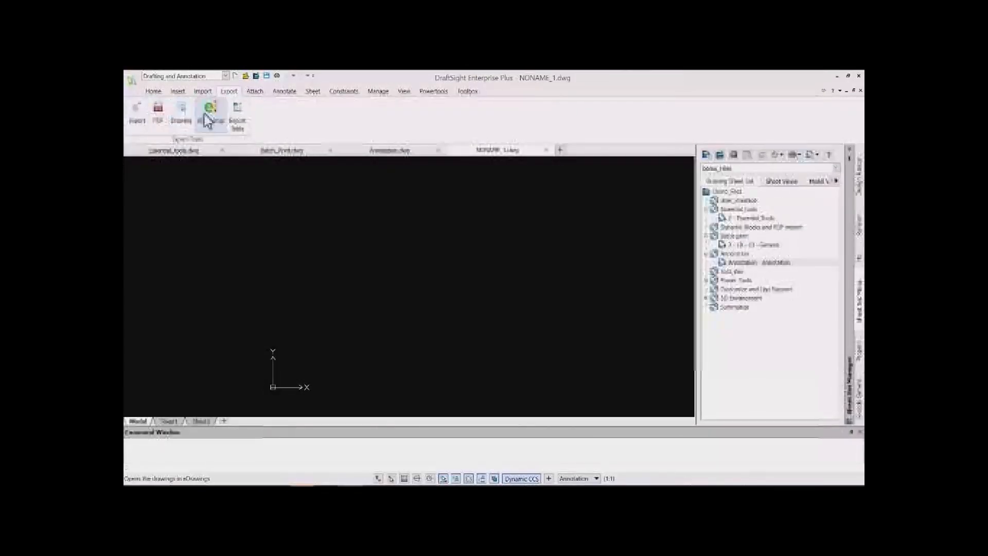
pyautogui.click(255, 93)
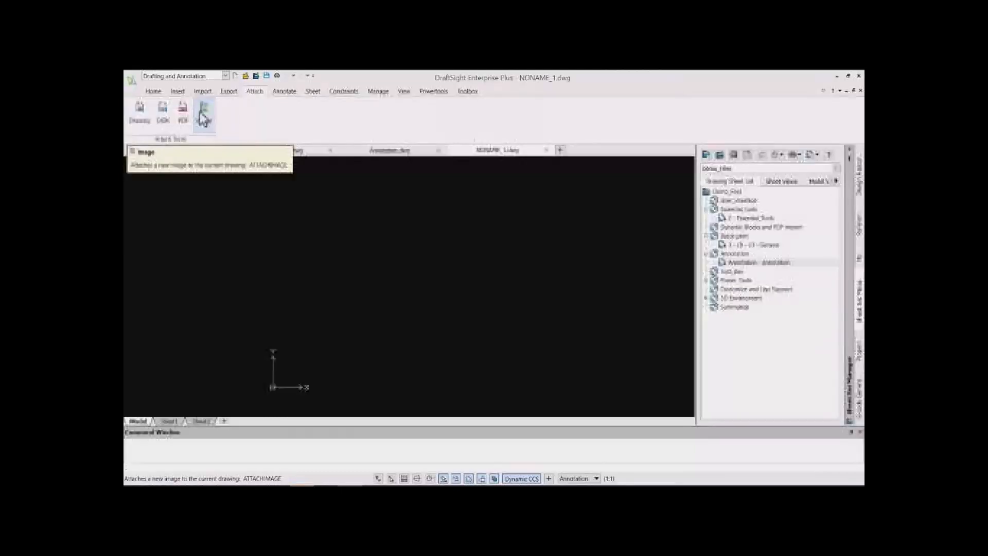
# Import page 1 of PDF_import.pdf as a block with scale factor 1, reviewing the PDF import options
pyautogui.click(204, 91)
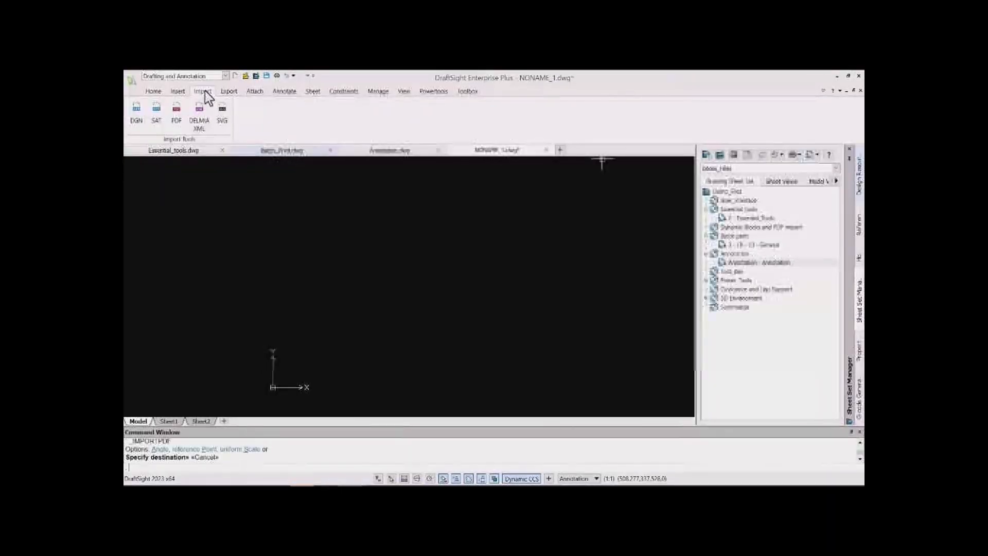
pyautogui.click(182, 114)
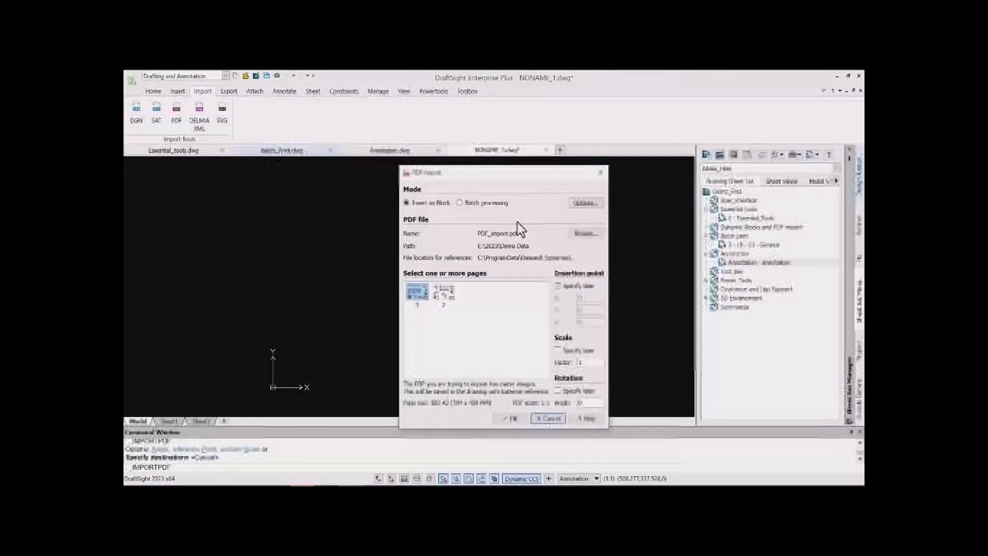
pyautogui.click(582, 204)
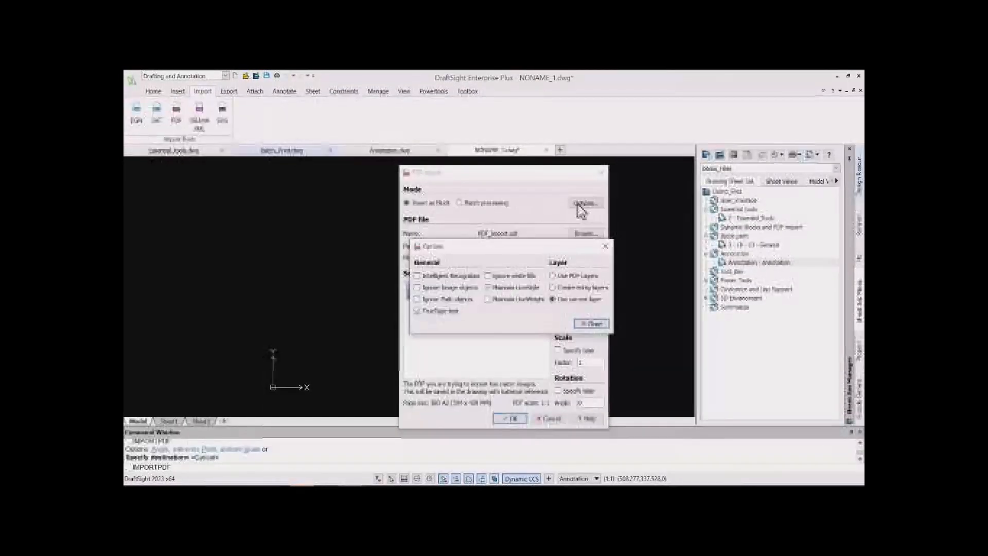
pyautogui.click(606, 247)
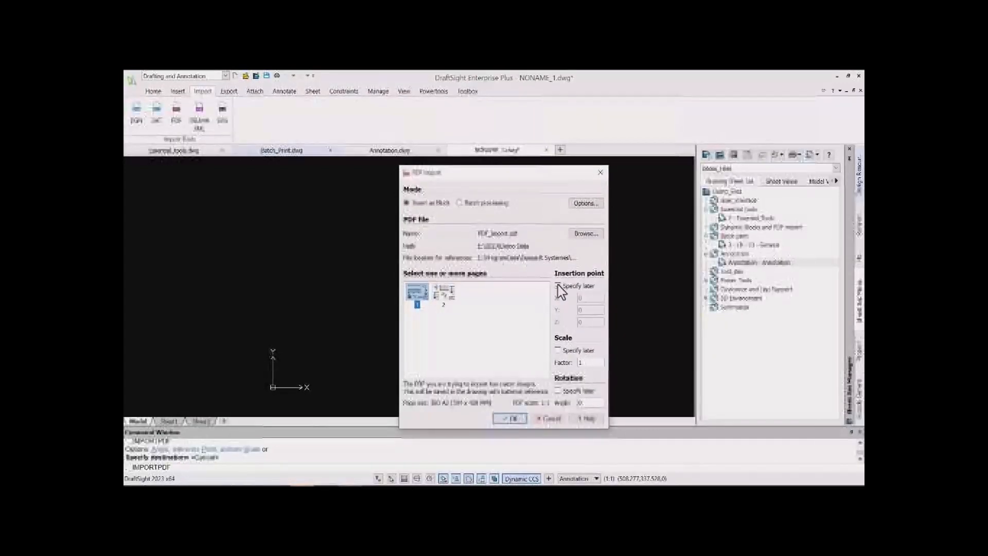
pyautogui.click(512, 418)
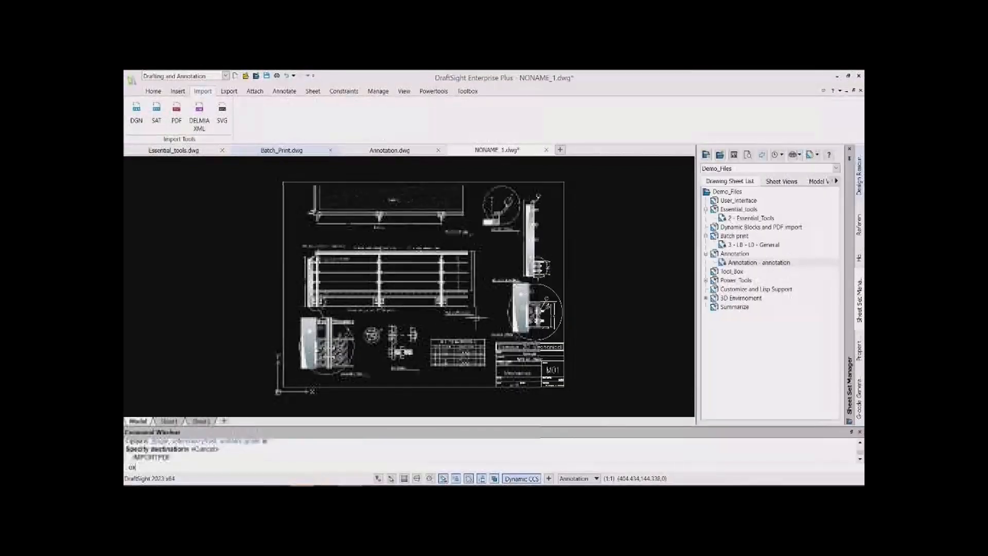
# Explode the imported PDF block into separate entities
pyautogui.write('ode')
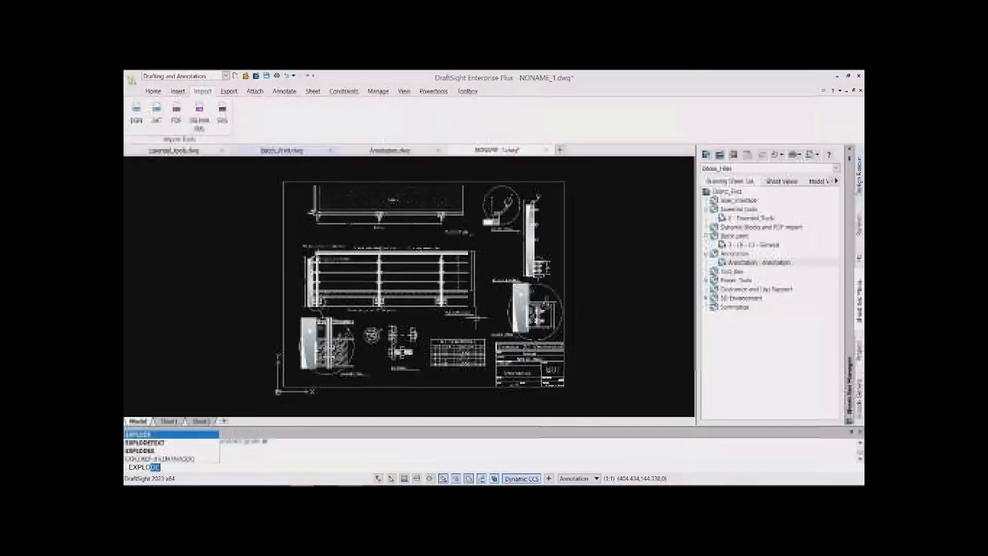
pyautogui.press('Return')
pyautogui.click(490, 332)
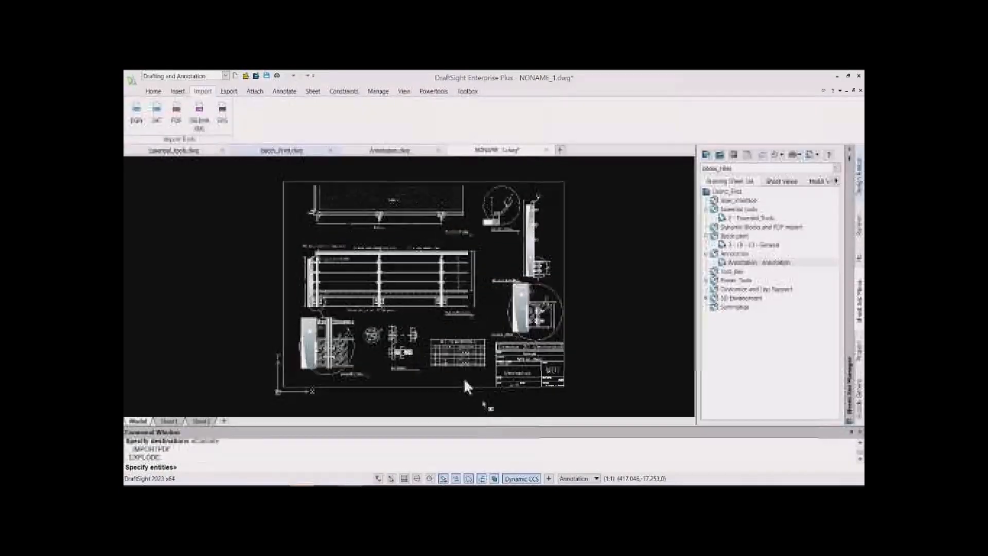
pyautogui.click(482, 400)
# Remove the word "Railing" from the "Railing Elevation" note below the railing drawing
pyautogui.click(407, 332)
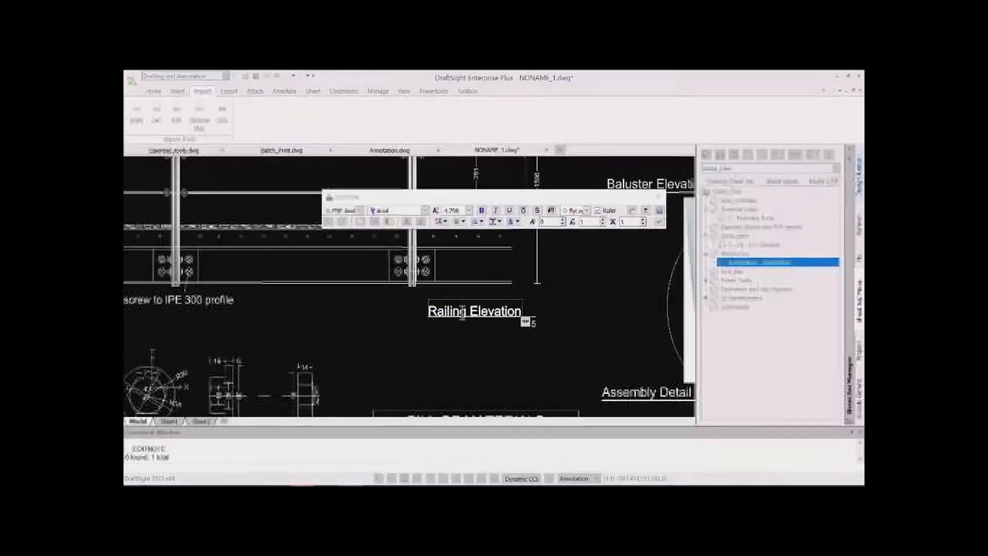
pyautogui.press('Delete')
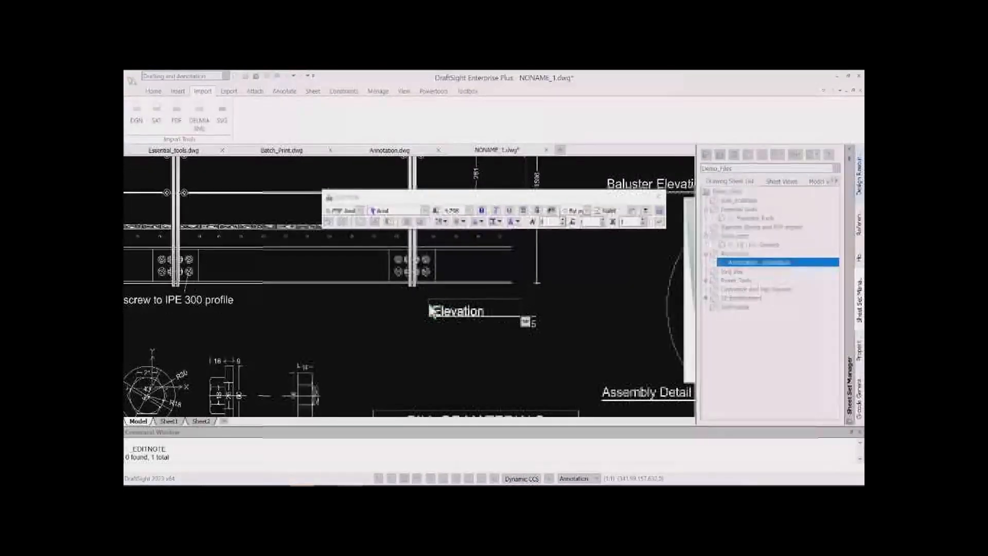
pyautogui.click(659, 221)
pyautogui.scroll(-4, 507, 266)
pyautogui.moveTo(507, 266); pyautogui.dragTo(470, 261, button='middle')
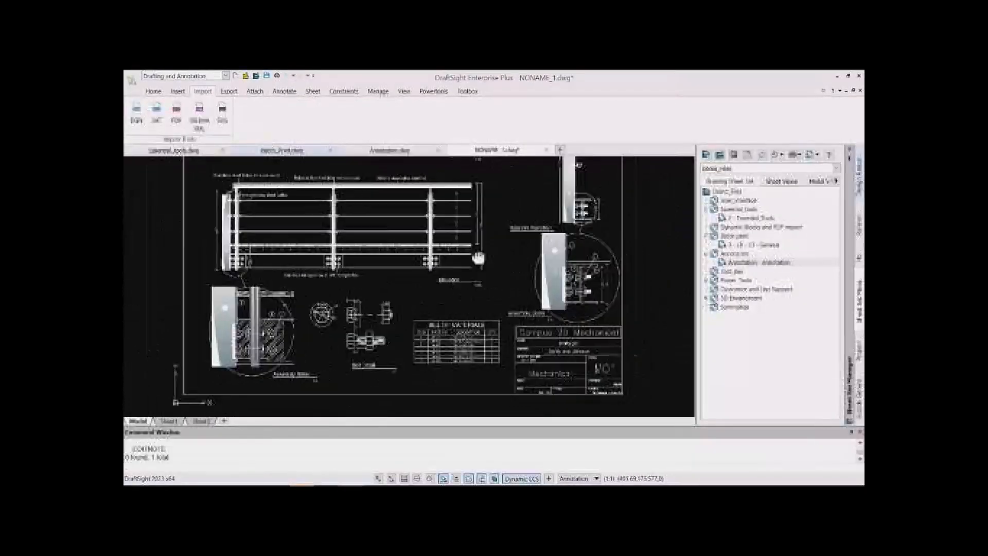
pyautogui.doubleClick(546, 239)
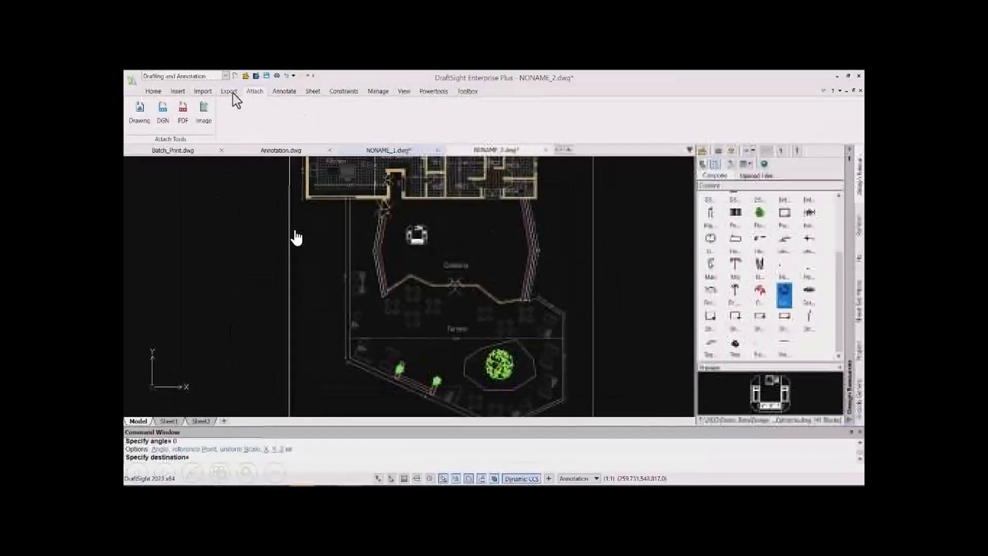
# Export the Model view of the NONAME_2 floor plan drawing to a PDF file
pyautogui.click(229, 91)
pyautogui.click(159, 110)
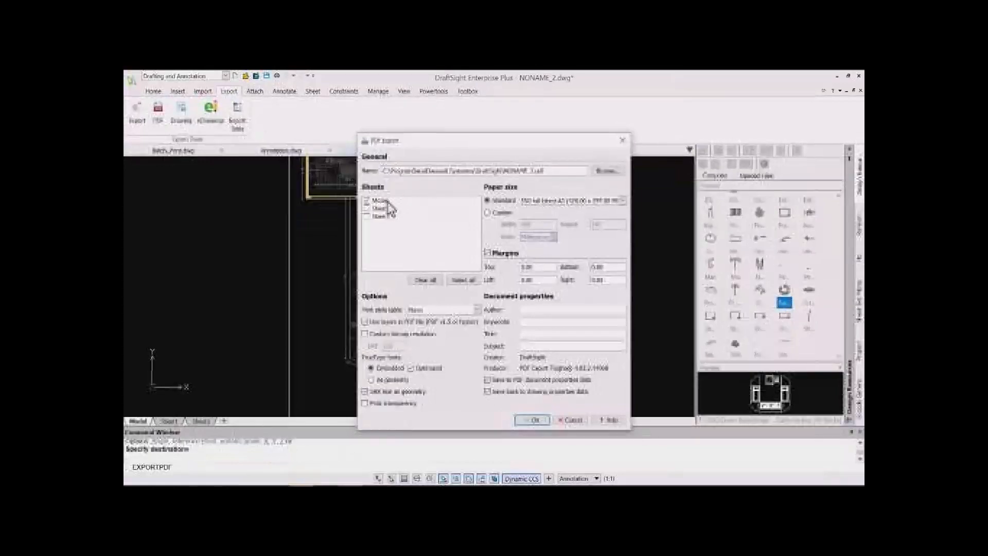
pyautogui.click(534, 420)
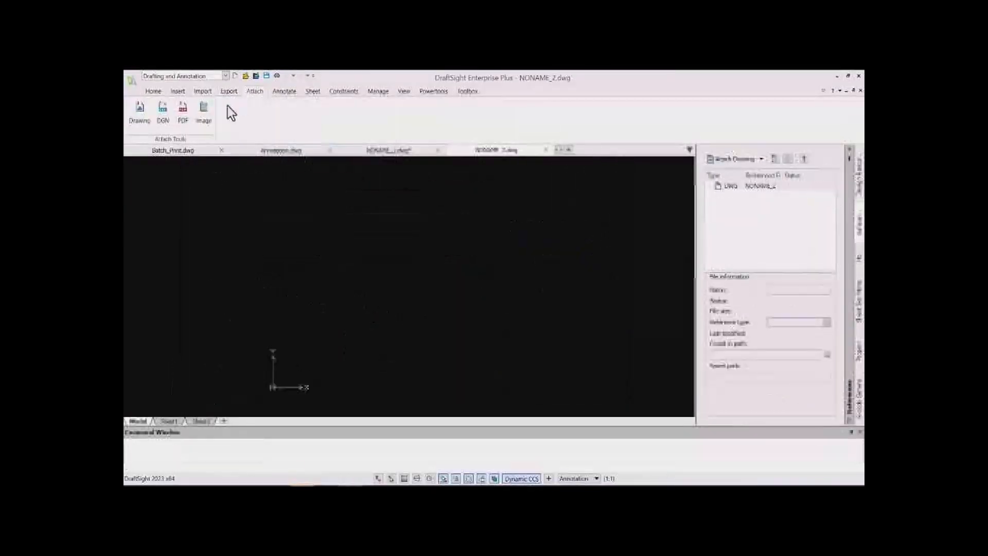
# Attach PDF_attach.pdf to the NONAME_2 drawing as a reference underlay with a scale factor of 10
pyautogui.click(183, 110)
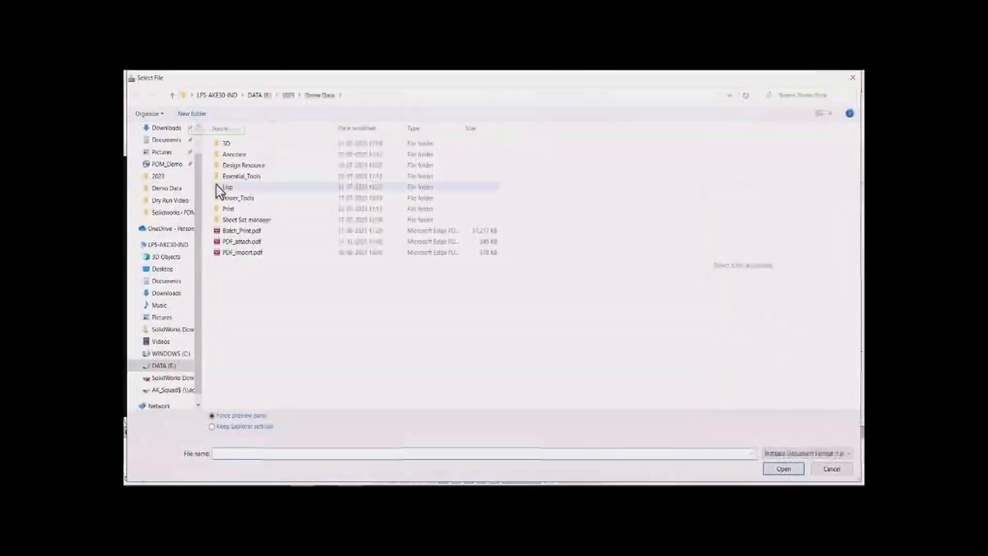
pyautogui.click(229, 231)
pyautogui.click(230, 241)
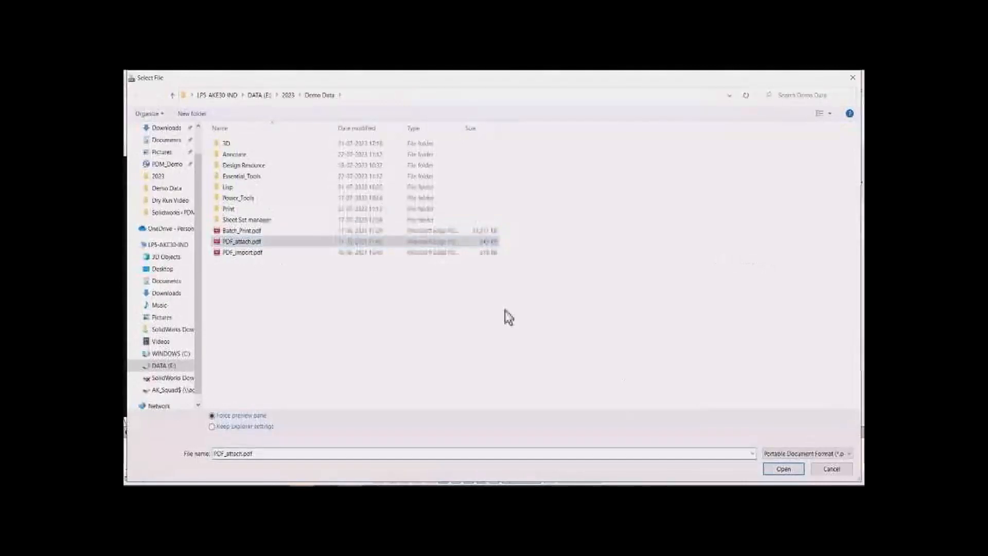
pyautogui.click(777, 468)
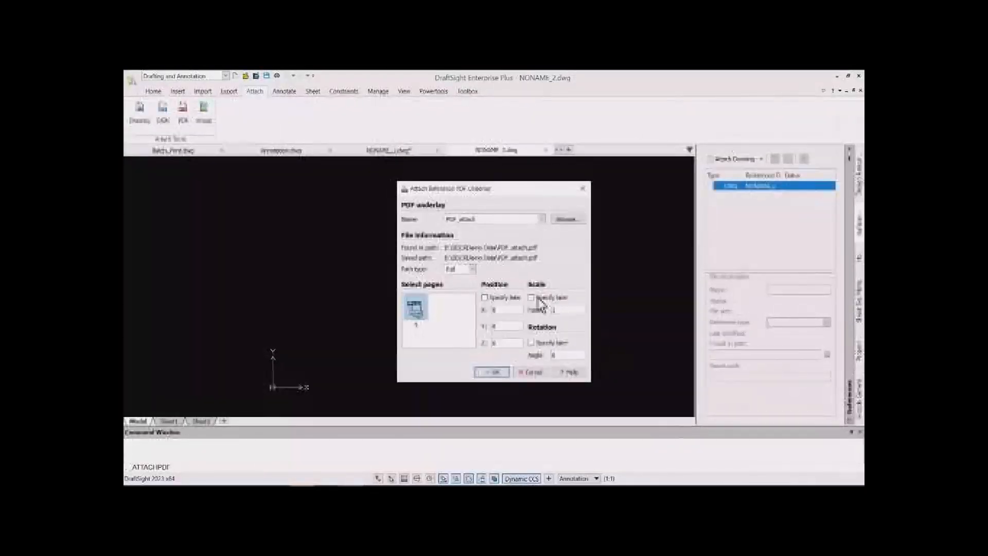
pyautogui.write('10')
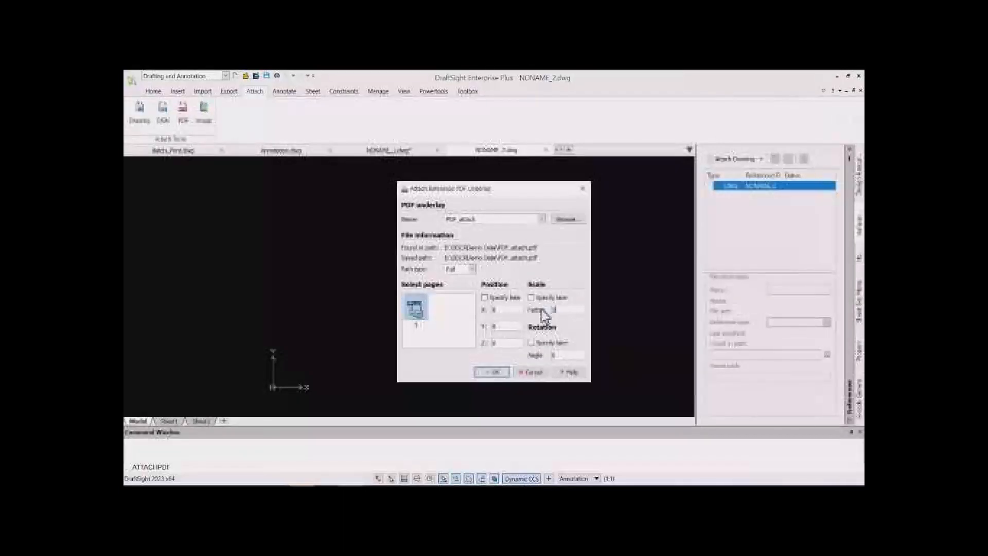
pyautogui.click(489, 370)
pyautogui.scroll(-5, 463, 350)
pyautogui.scroll(5, 485, 226)
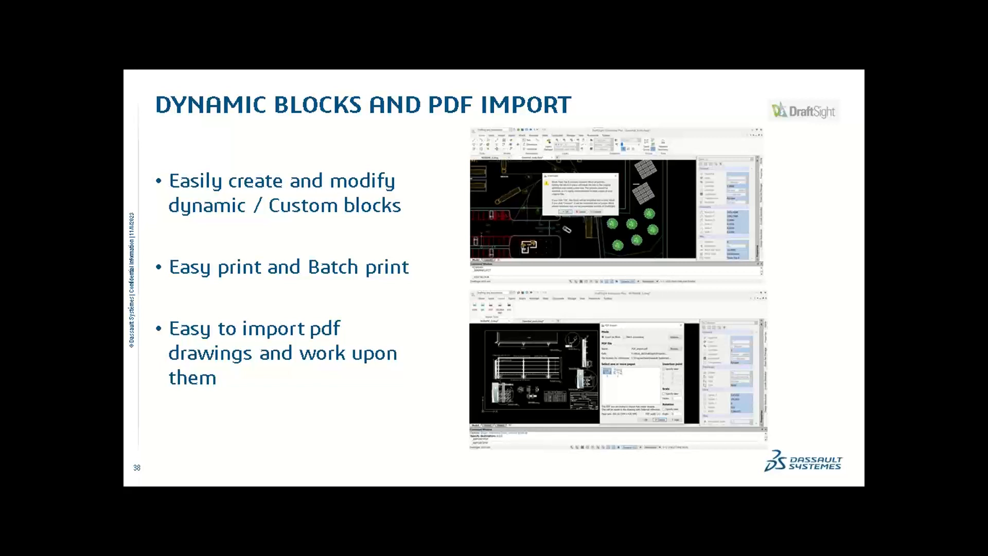
pyautogui.press('Right')
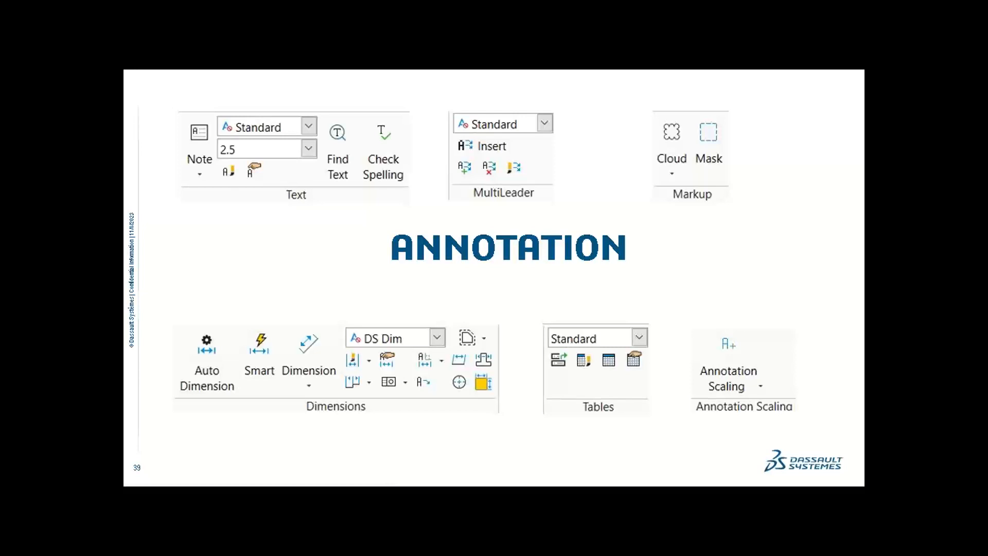
pyautogui.click(341, 412)
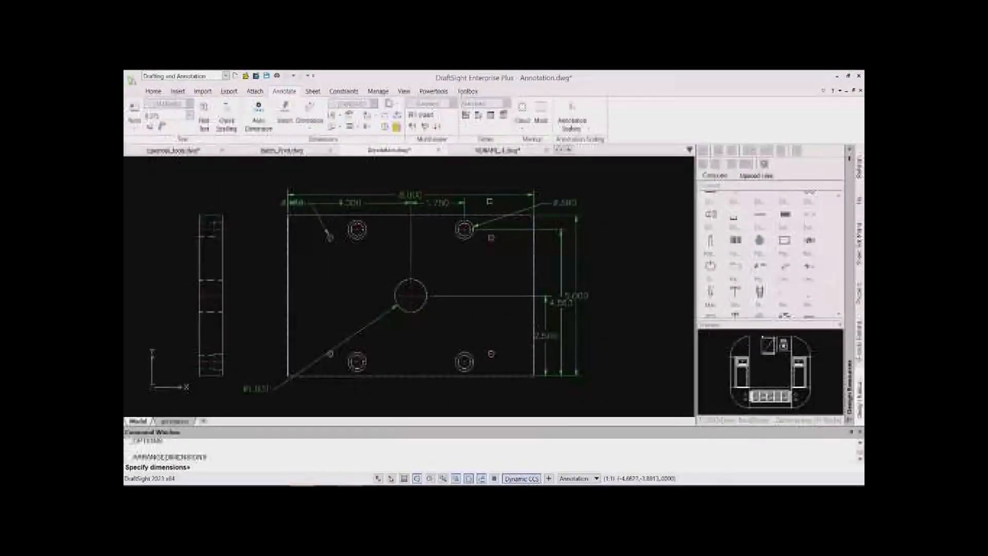
# Arrange the horizontal dimensions above the plate into evenly spaced rows
pyautogui.moveTo(492, 213); pyautogui.dragTo(280, 185)
pyautogui.press('Return')
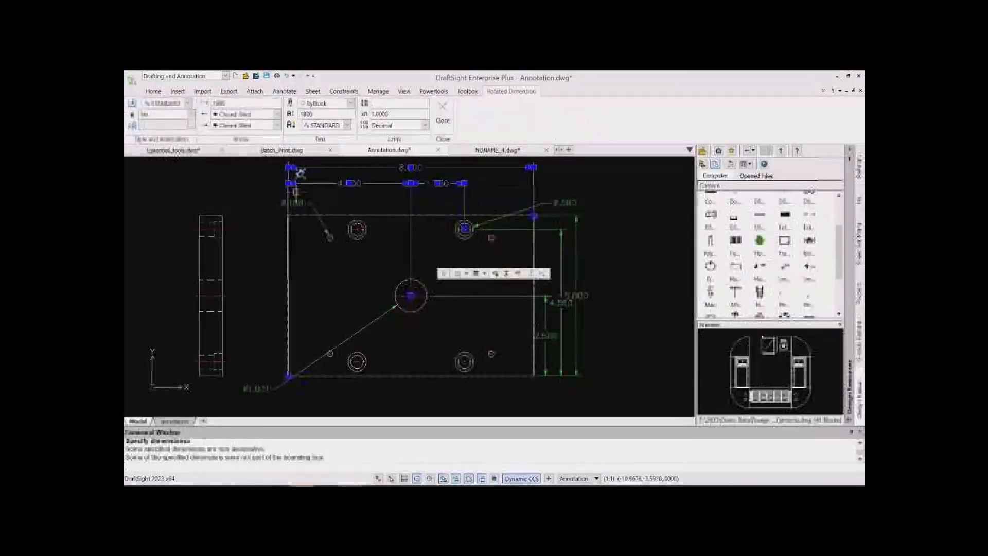
pyautogui.press('Escape')
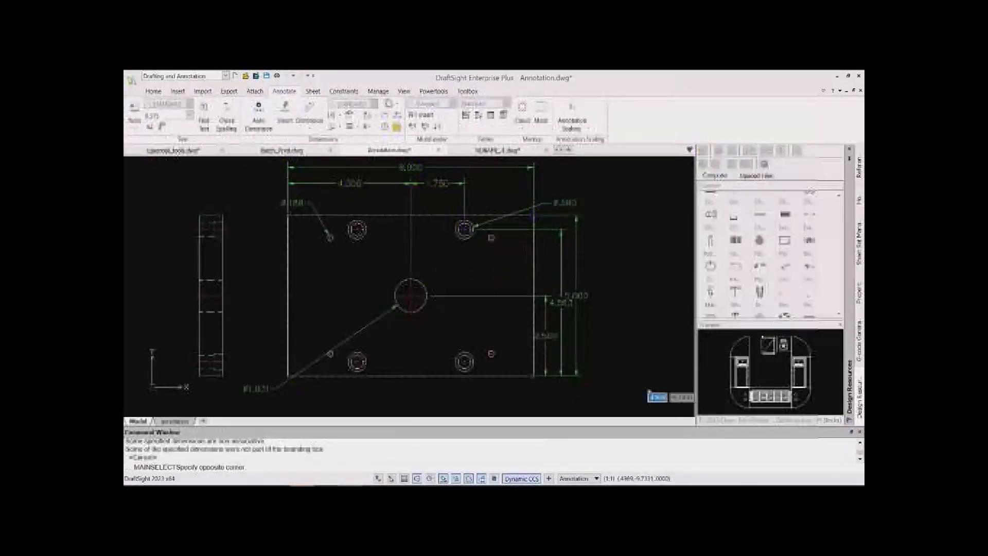
# Arrange the three vertical dimensions beside the plate so that they are evenly spaced
pyautogui.moveTo(649, 390); pyautogui.dragTo(542, 249)
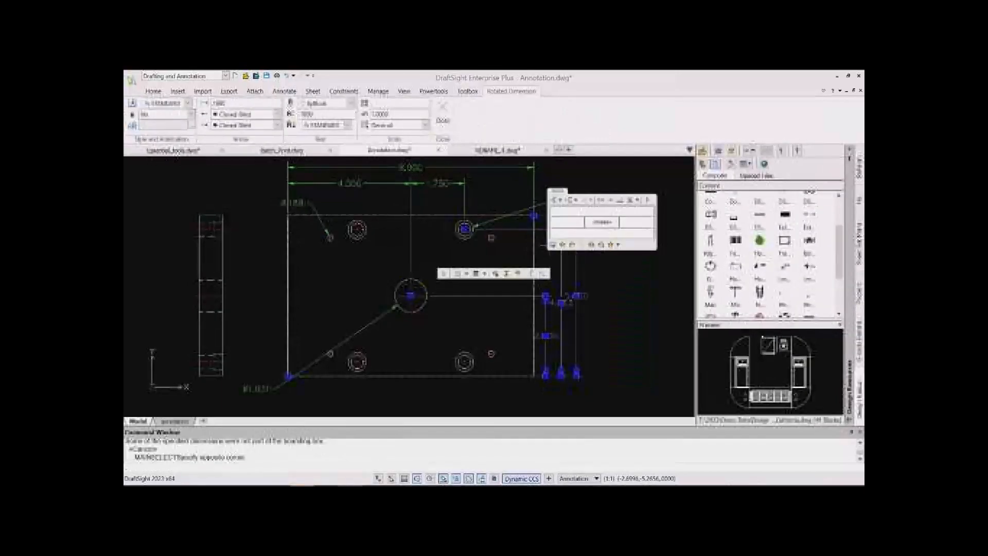
pyautogui.click(553, 245)
pyautogui.moveTo(602, 259); pyautogui.dragTo(582, 260)
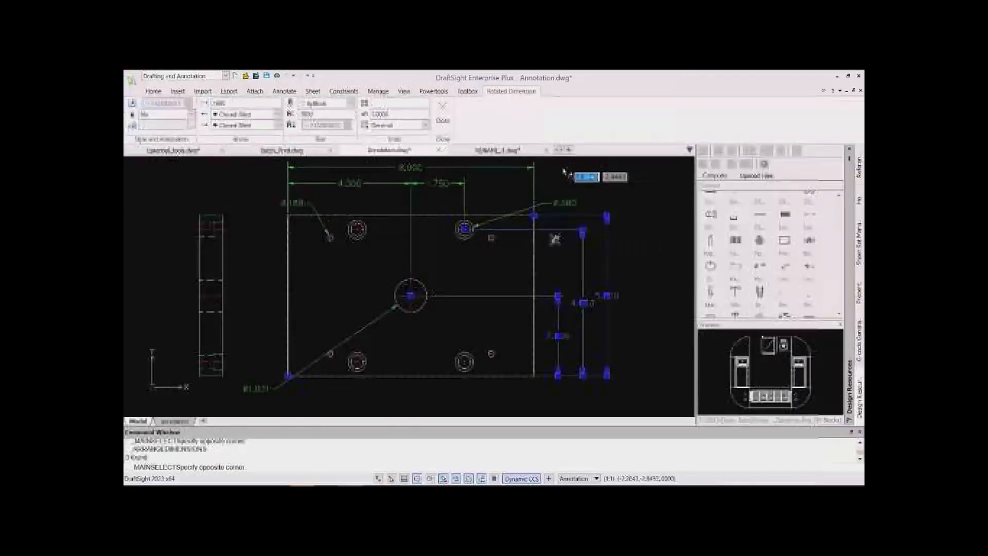
pyautogui.press('Escape')
pyautogui.press('Escape')
# Add a 4x quantity prefix to the diameter dimension of the plate's upper-right counterbored hole
pyautogui.click(564, 203)
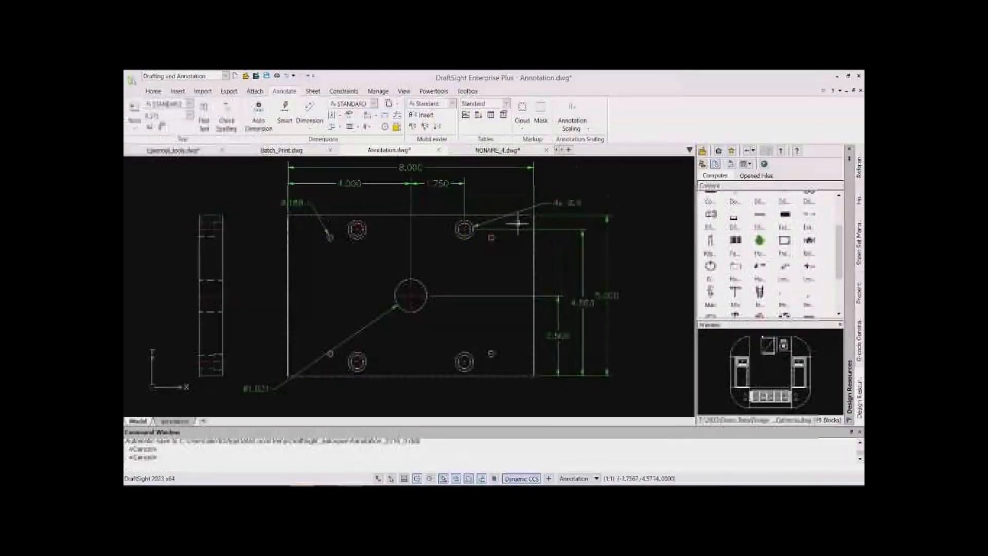
# Place a position tolerance of diameter 0.05 with material condition M and datum A below the large centre hole's diameter dimension
pyautogui.moveTo(432, 278); pyautogui.dragTo(501, 237, button='middle')
pyautogui.click(367, 128)
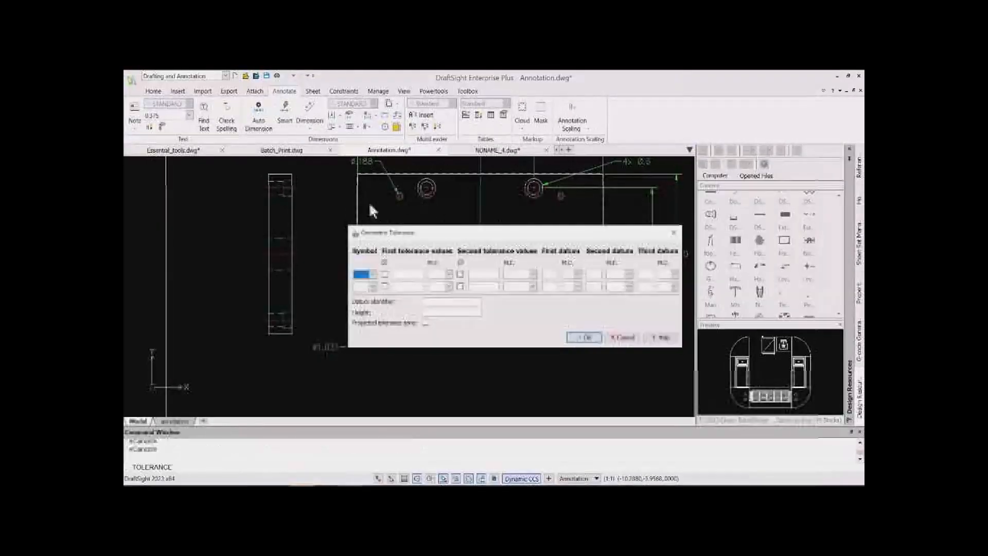
pyautogui.click(371, 273)
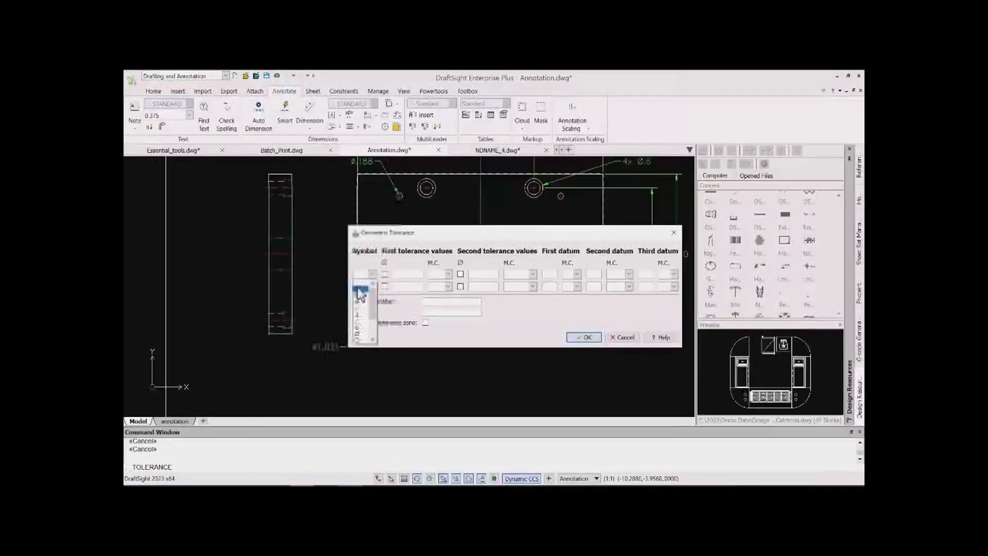
pyautogui.click(360, 294)
pyautogui.click(385, 275)
pyautogui.click(400, 274)
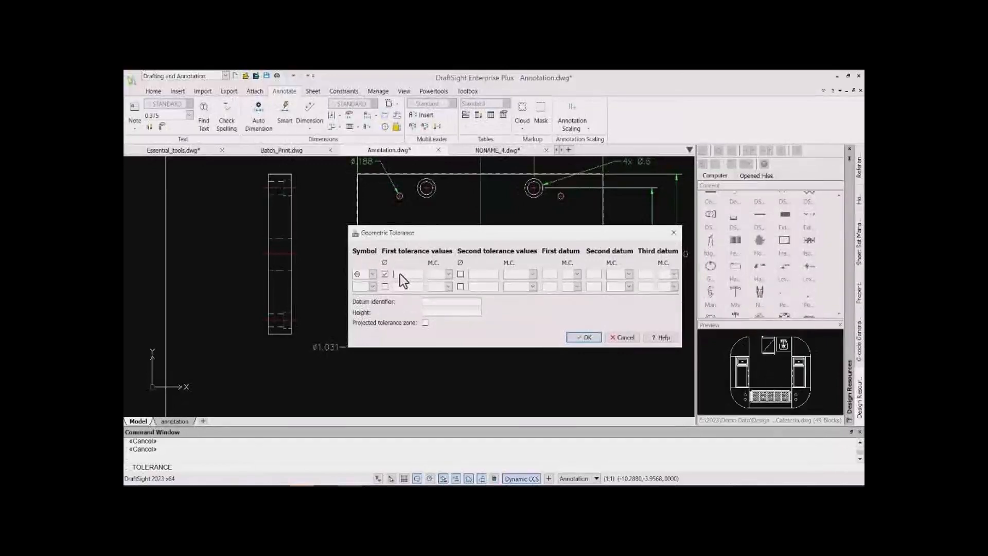
pyautogui.write('0.')
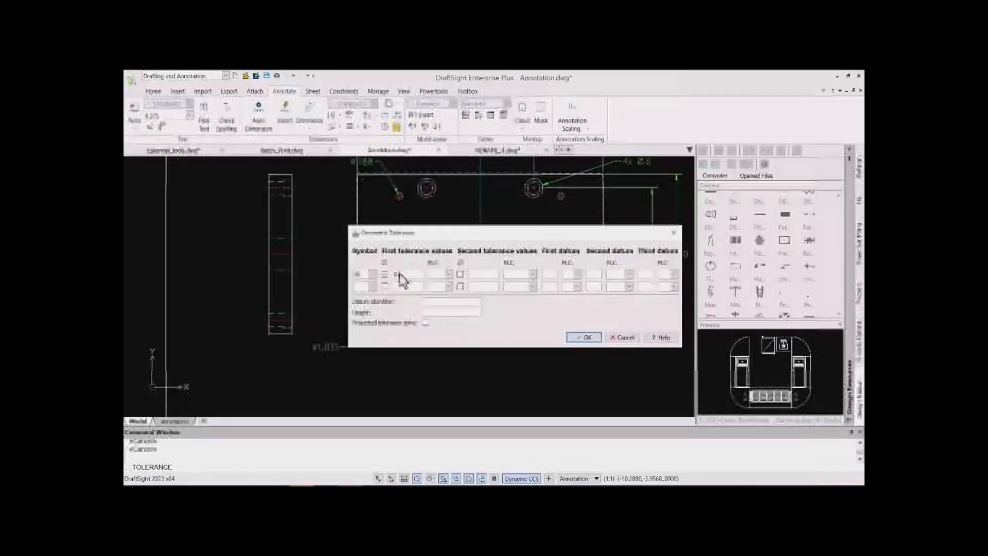
pyautogui.write('0')
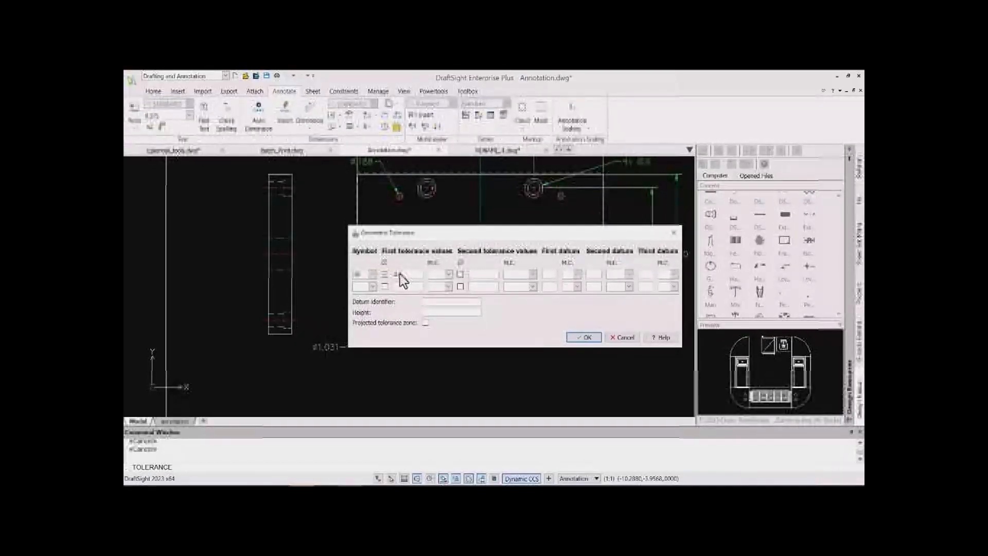
pyautogui.write('5')
pyautogui.click(447, 274)
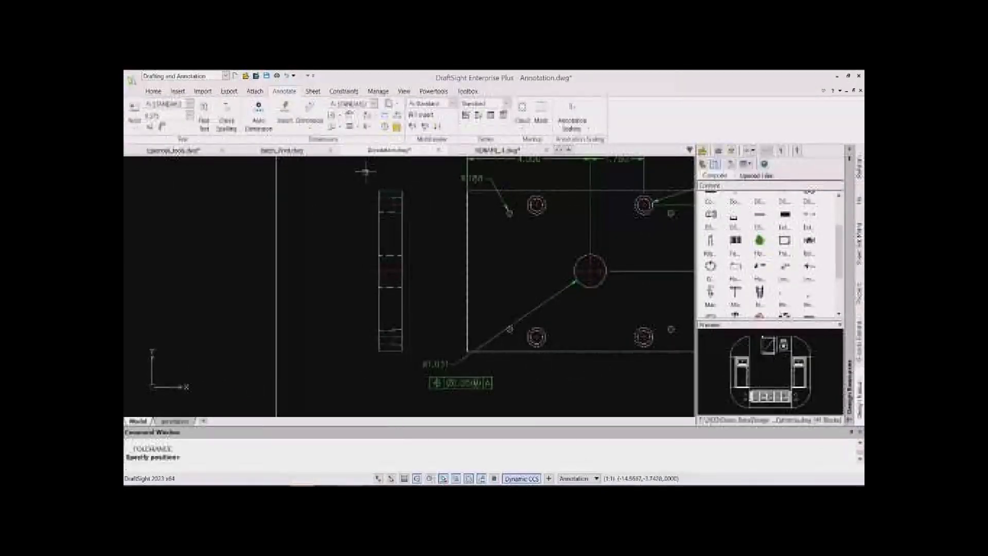
# Create a geometric tolerance frame that holds only the datum identifier A
pyautogui.click(350, 127)
pyautogui.click(438, 302)
pyautogui.write('A')
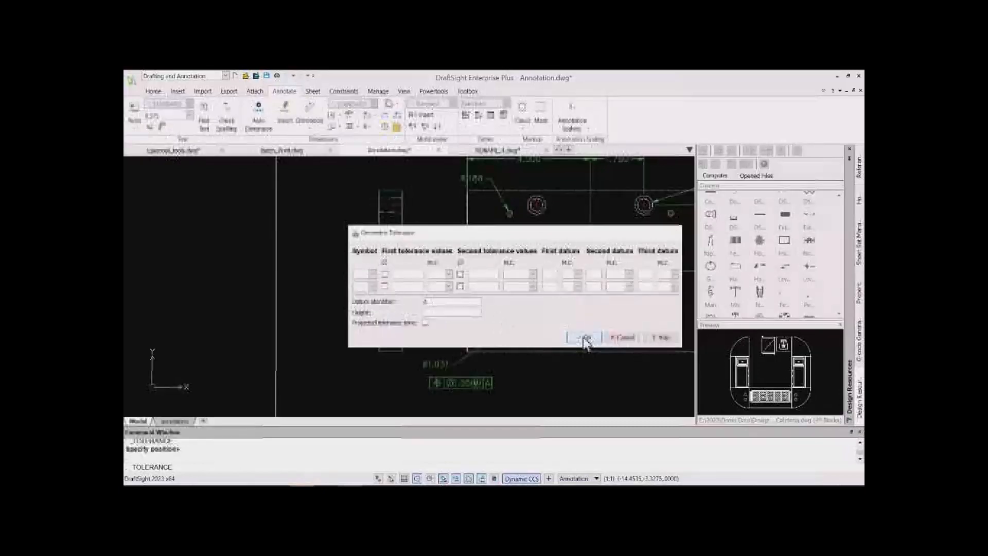
pyautogui.click(585, 338)
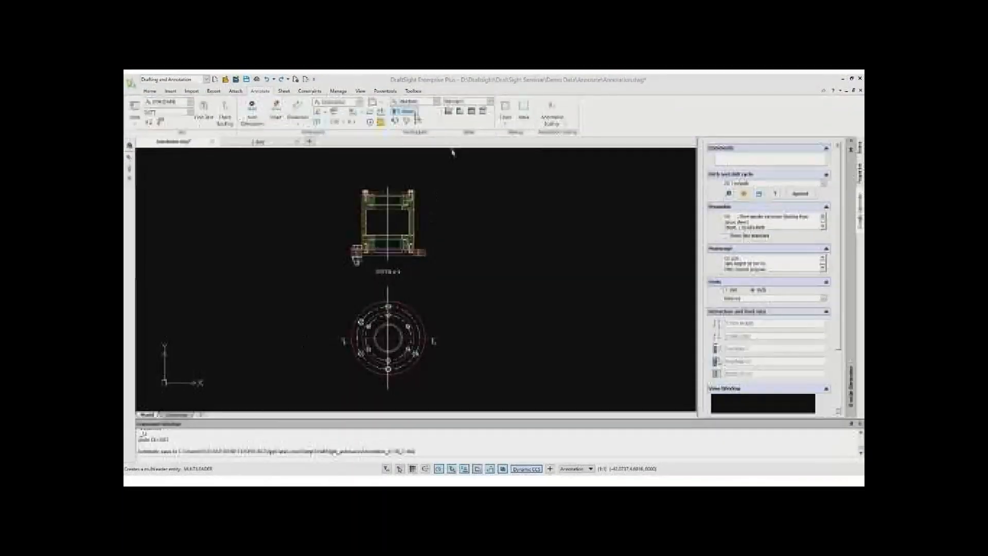
# Add a multileader with the text "Toolbox Component" pointing to the bolt head in the Section A-A view
pyautogui.click(417, 118)
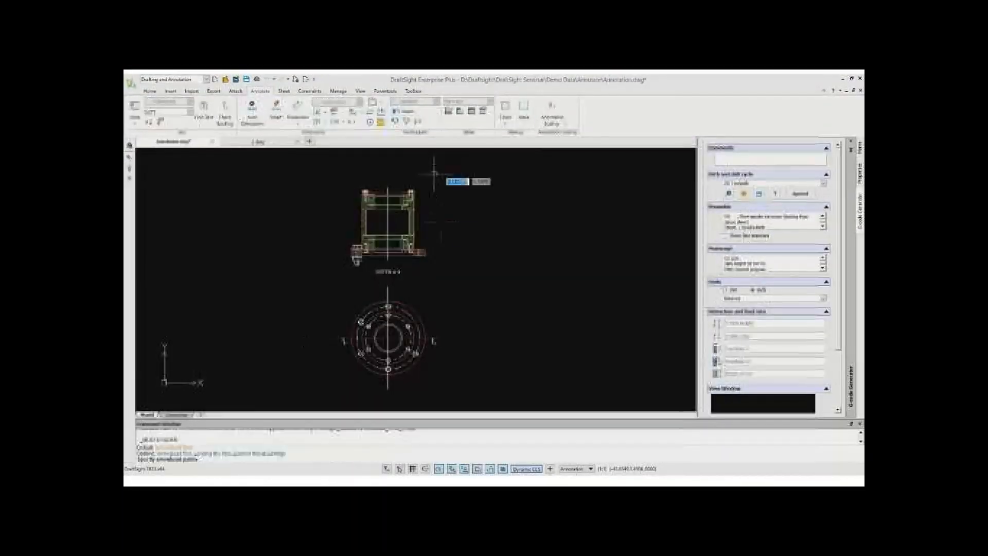
pyautogui.scroll(5, 344, 250)
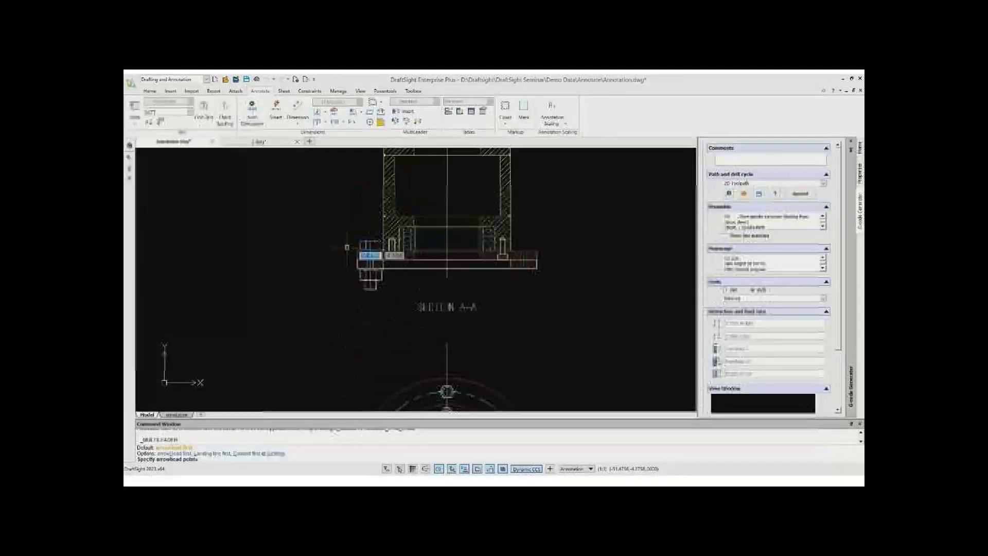
pyautogui.click(304, 205)
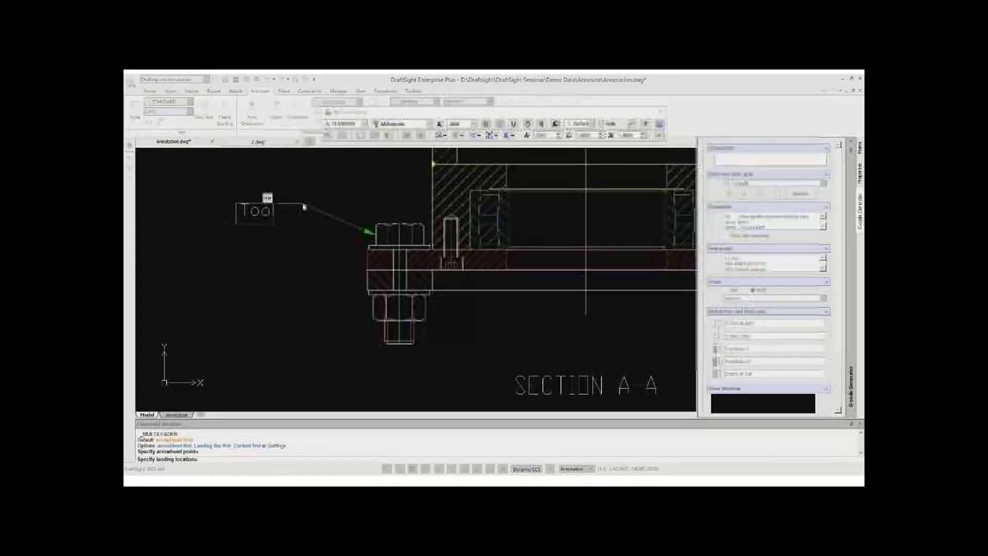
pyautogui.write('Toolbox Com')
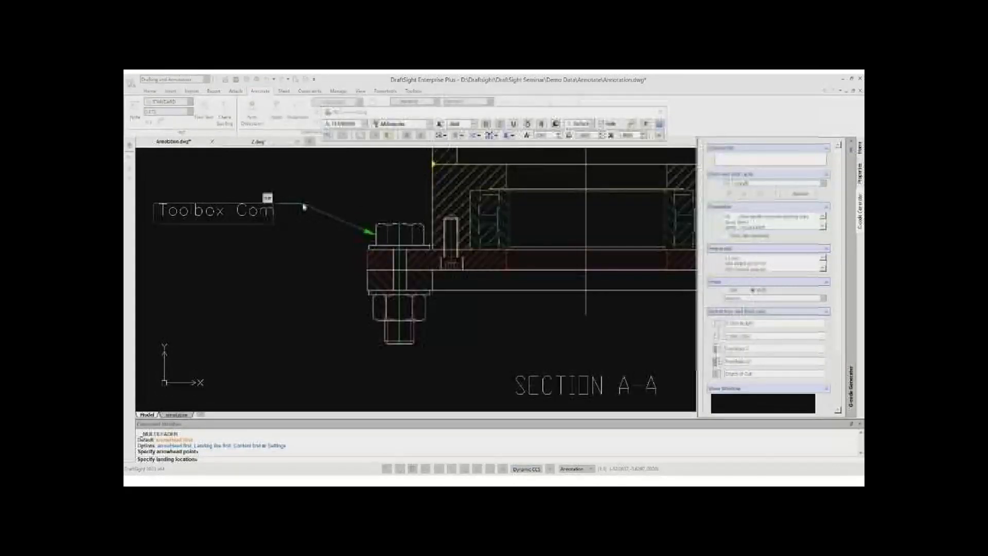
pyautogui.write('ponent')
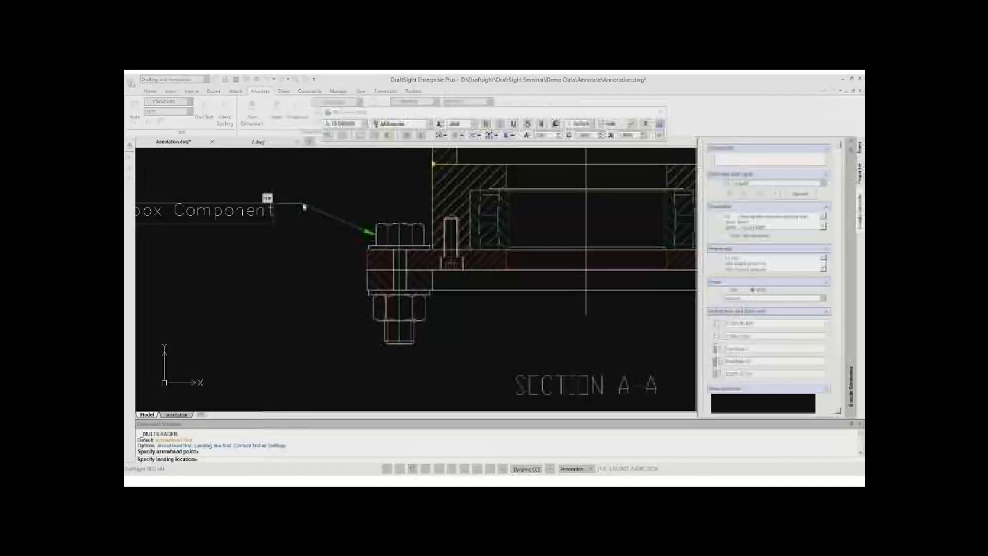
pyautogui.click(340, 240)
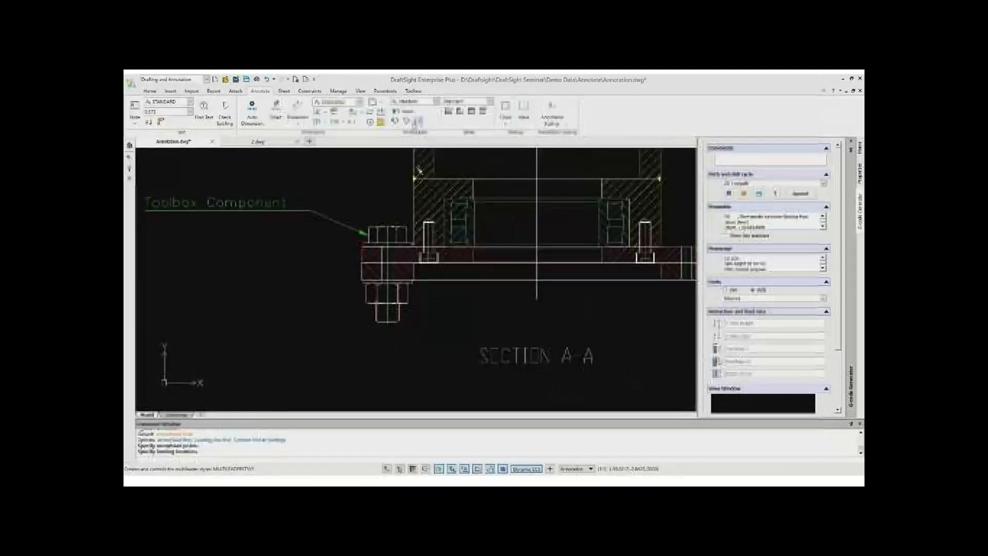
# Add a second leader from the "Toolbox Component" note to the nut below the flange
pyautogui.click(395, 123)
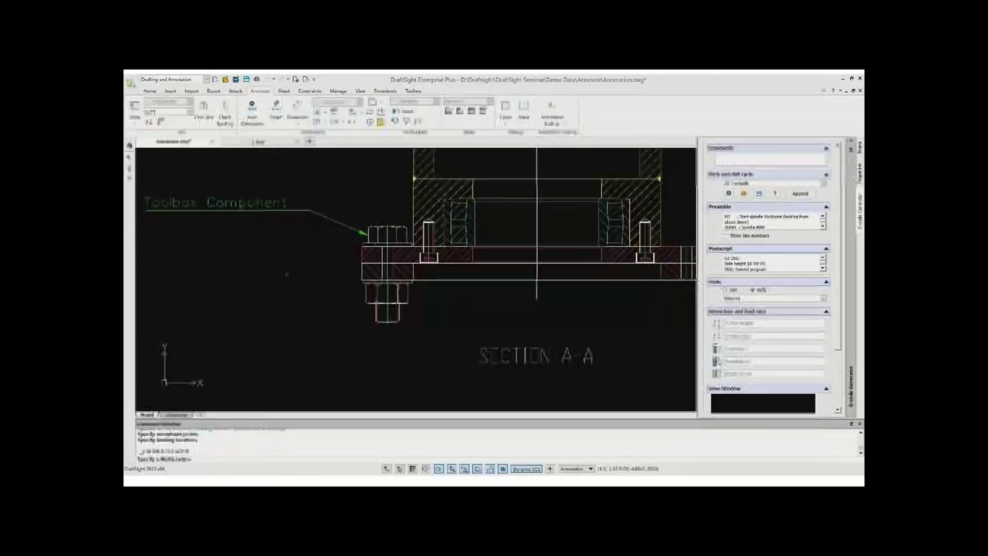
pyautogui.click(241, 209)
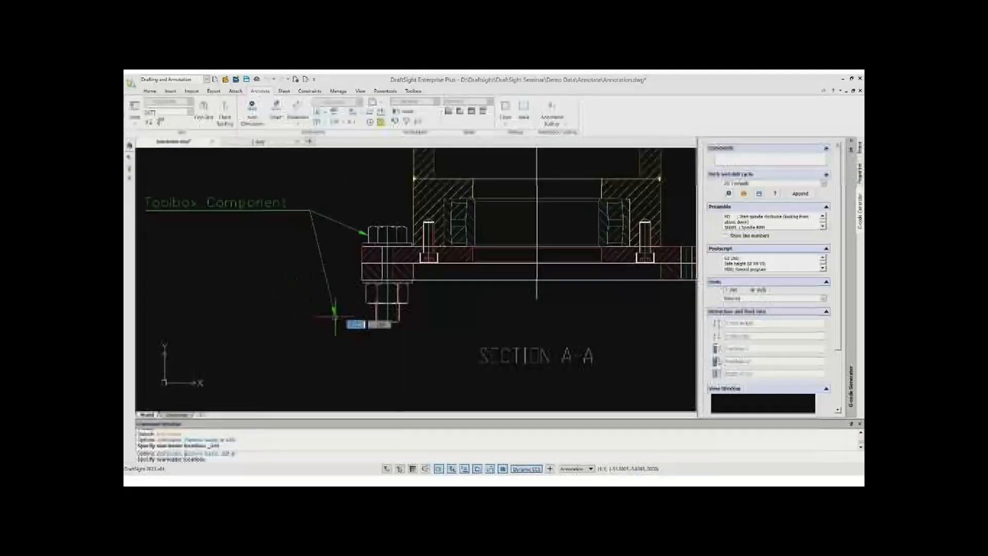
pyautogui.click(366, 300)
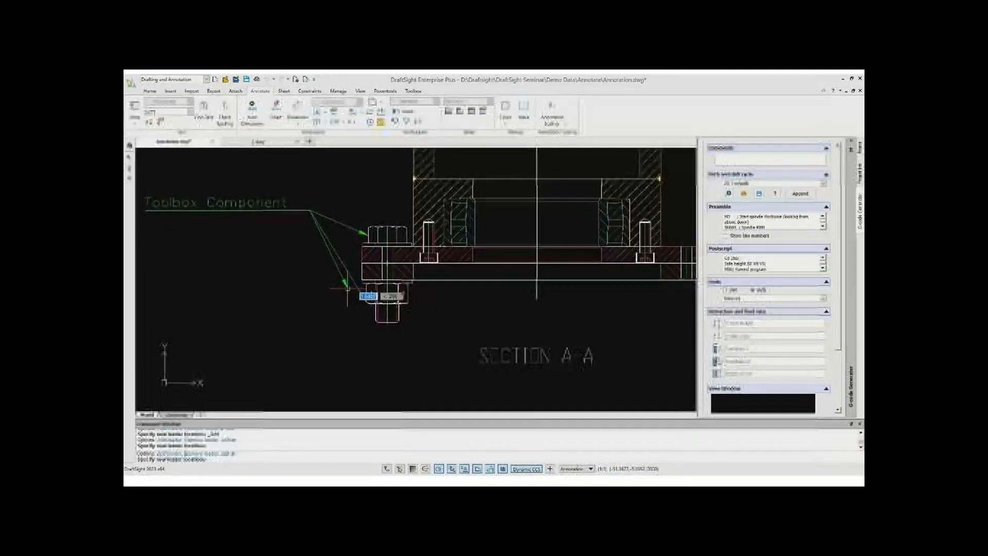
pyautogui.click(415, 152)
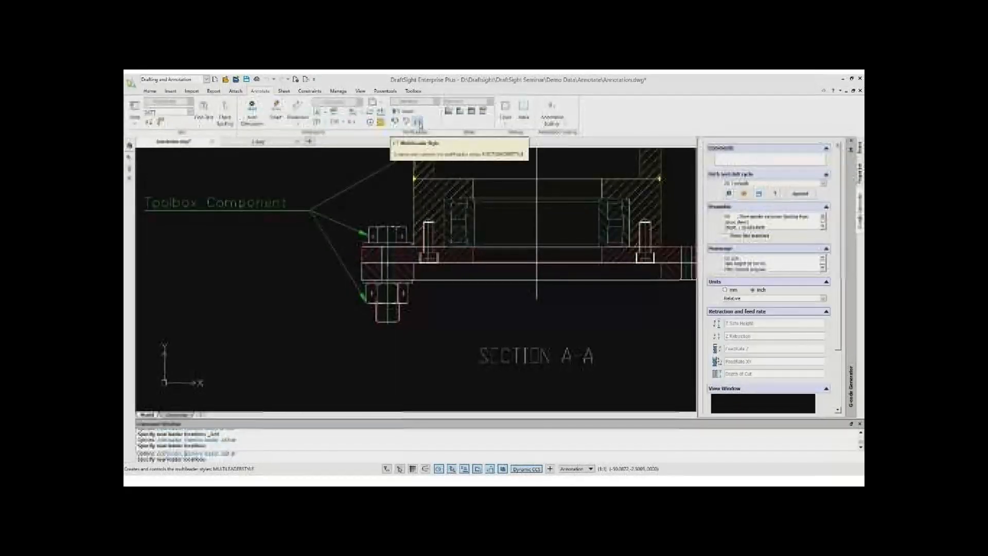
pyautogui.press('Escape')
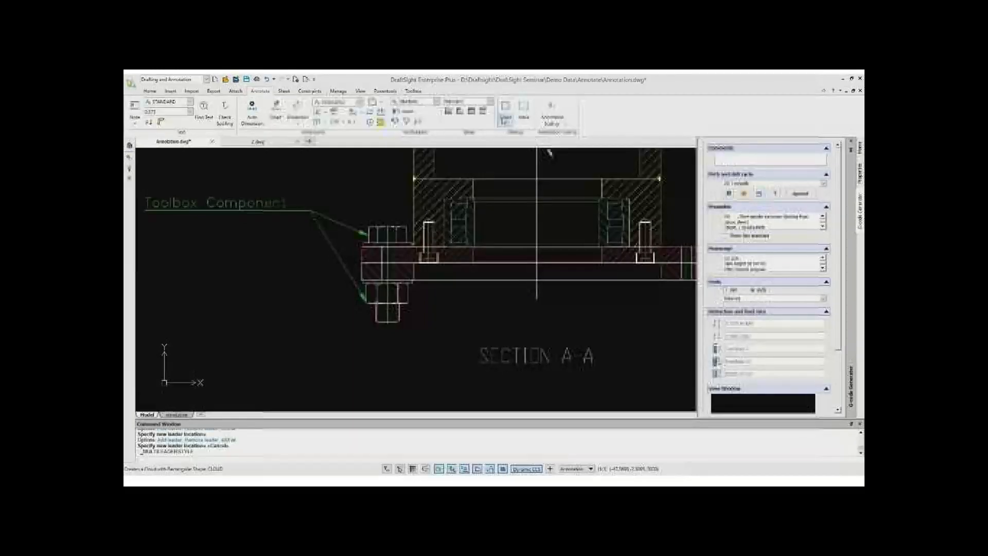
# Insert an empty table with four columns and six rows in the 2.dwg drawing
pyautogui.click(505, 110)
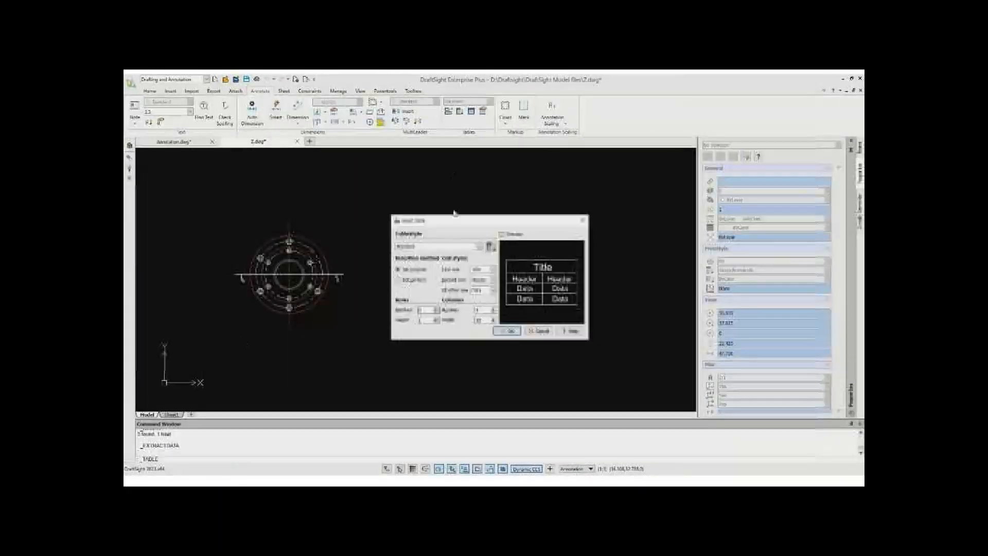
pyautogui.click(498, 332)
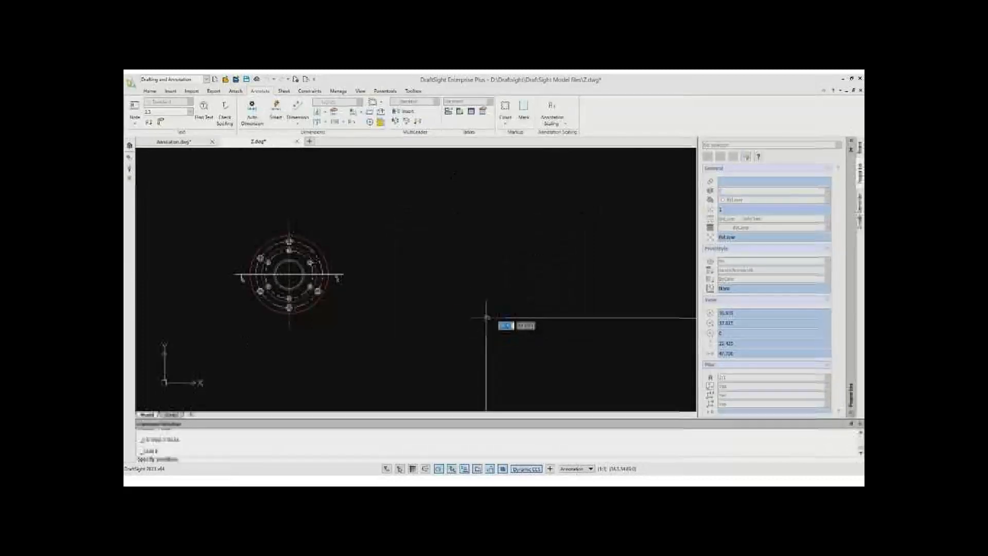
pyautogui.click(379, 215)
pyautogui.scroll(-5, 490, 246)
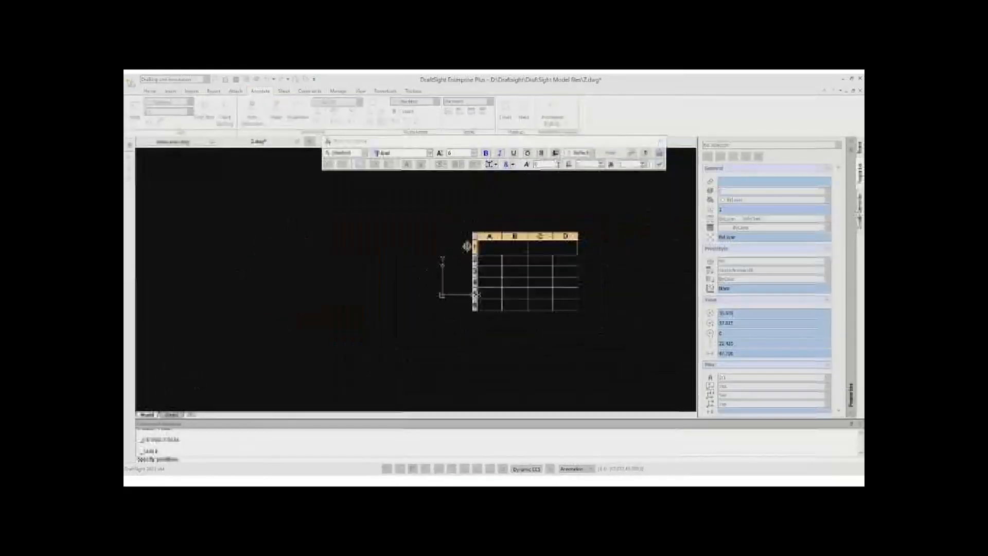
pyautogui.scroll(1, 504, 276)
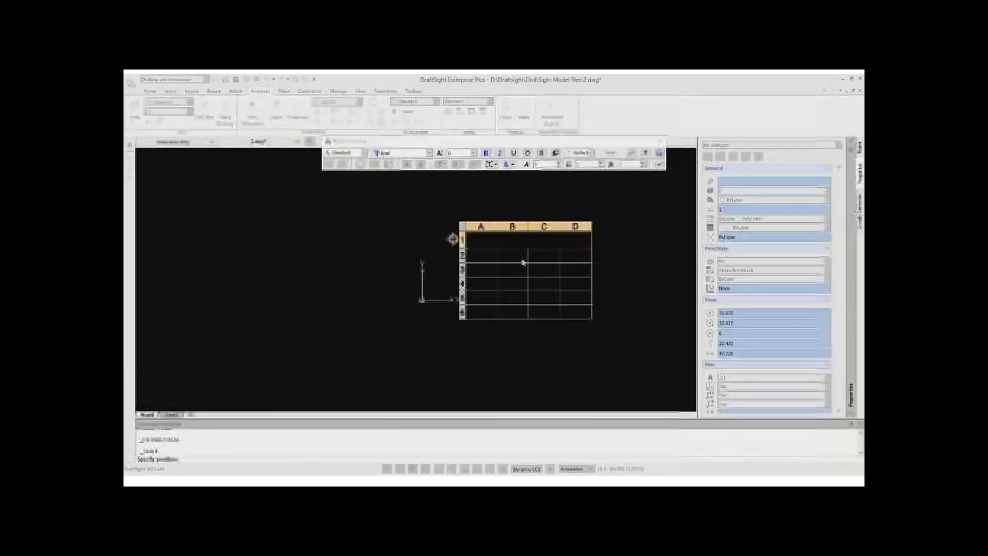
# Finish the cell editing and delete the empty table from the 2.dwg drawing
pyautogui.click(659, 164)
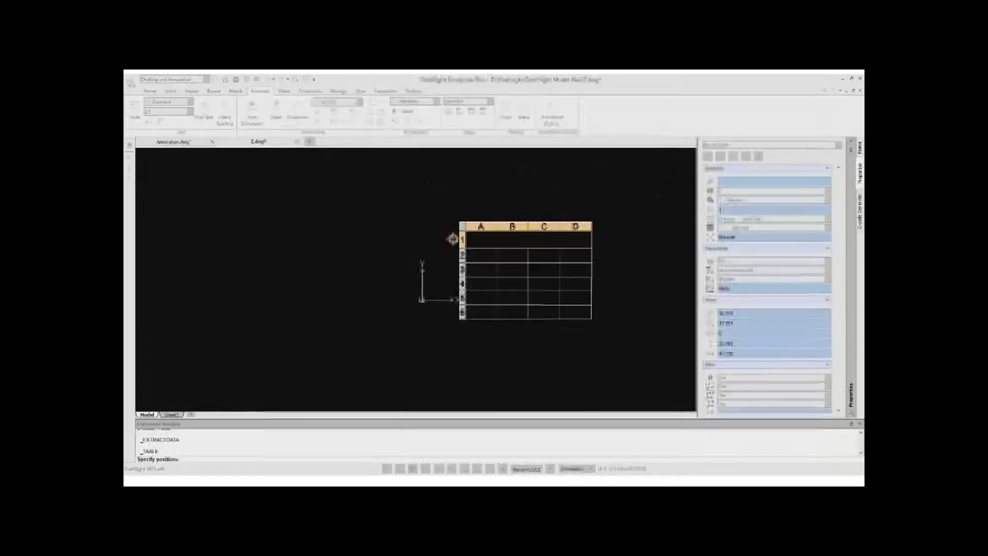
pyautogui.click(535, 236)
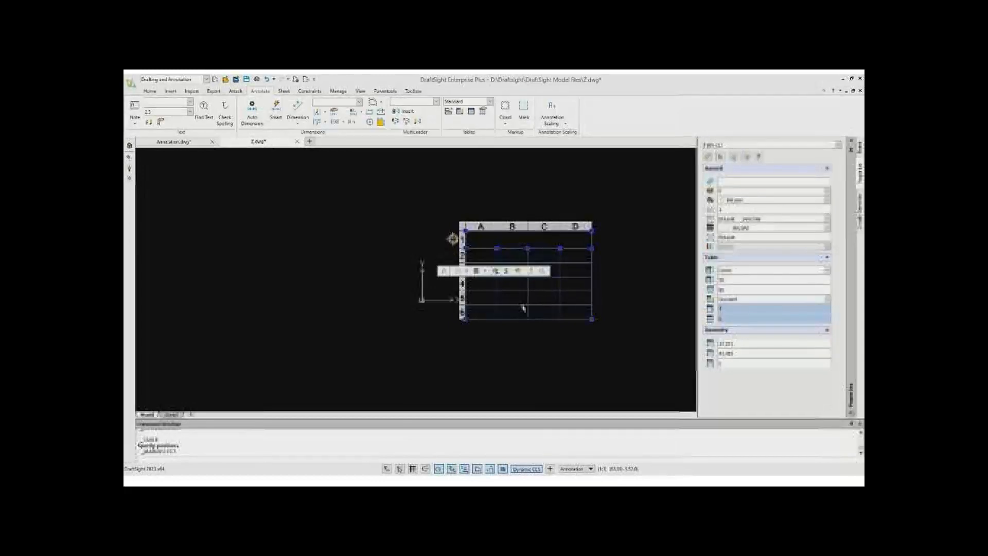
pyautogui.press('Delete')
pyautogui.scroll(5, 481, 252)
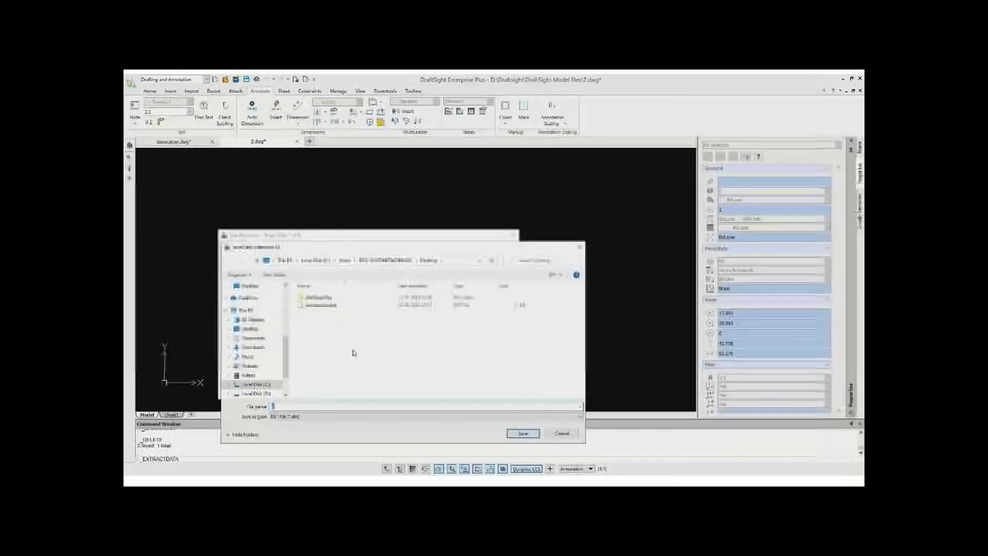
# Save a new data extraction file, using the current drawing as source and keeping all listed entities and properties
pyautogui.click(521, 434)
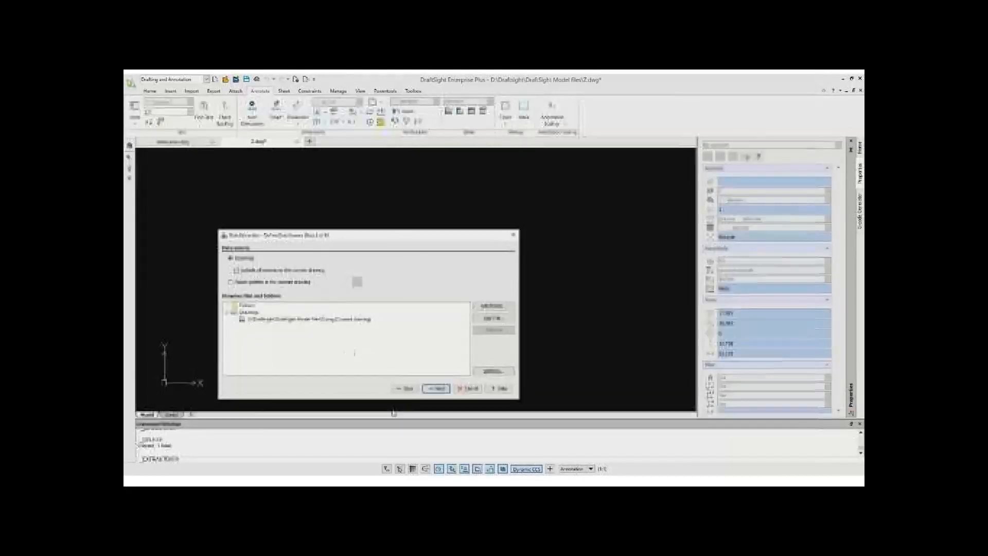
pyautogui.click(435, 389)
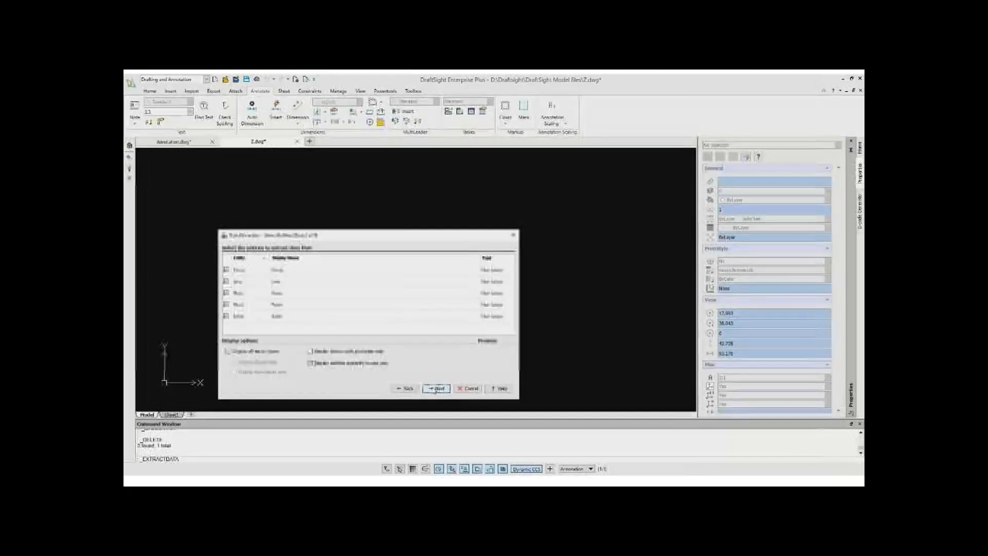
pyautogui.click(435, 389)
pyautogui.scroll(-5, 381, 306)
pyautogui.scroll(-6, 382, 306)
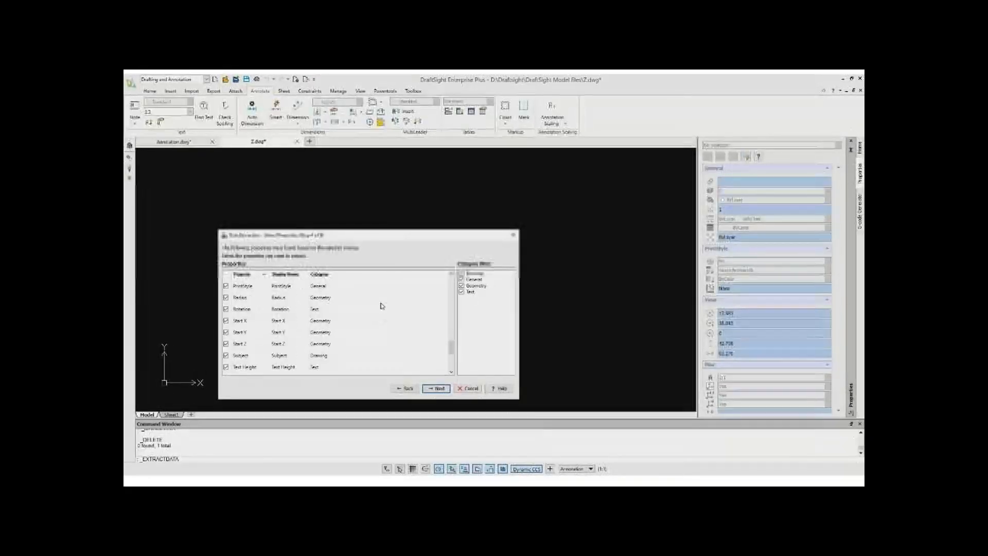
pyautogui.scroll(5, 381, 305)
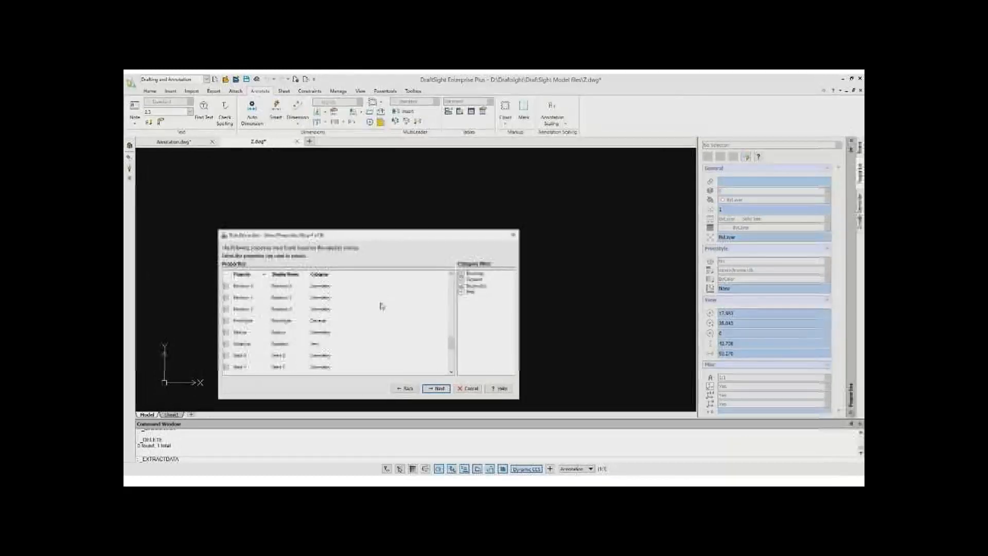
pyautogui.click(437, 389)
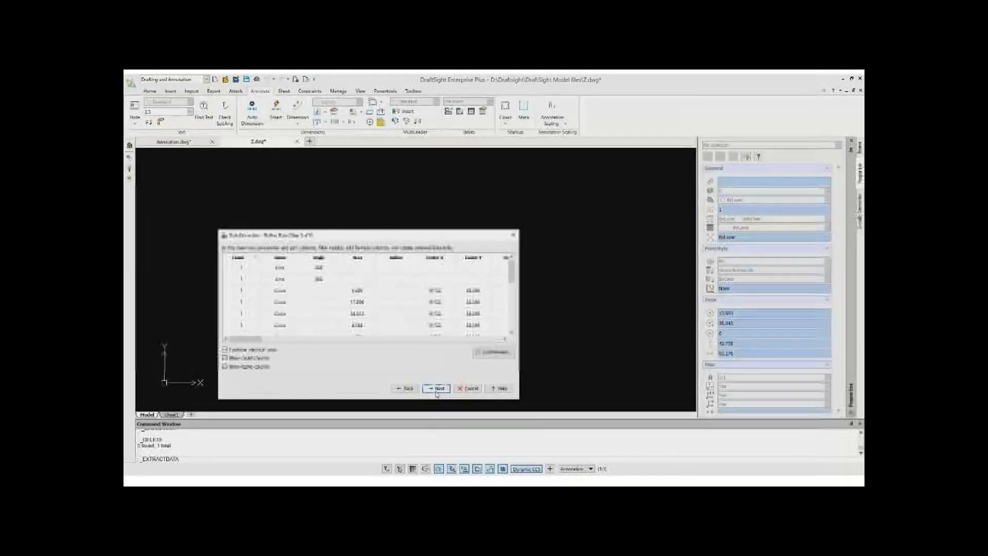
# Examine the extracted data rows and their full preview
pyautogui.scroll(-3, 431, 312)
pyautogui.scroll(-2, 431, 312)
pyautogui.click(493, 352)
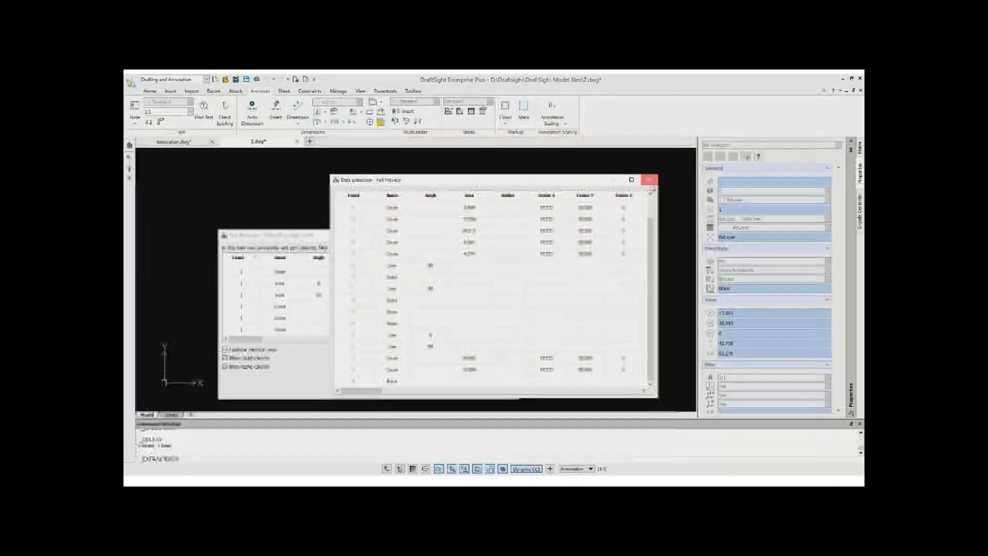
pyautogui.click(649, 180)
# Output the extracted data both as a table placed in the drawing and to an external file
pyautogui.click(435, 388)
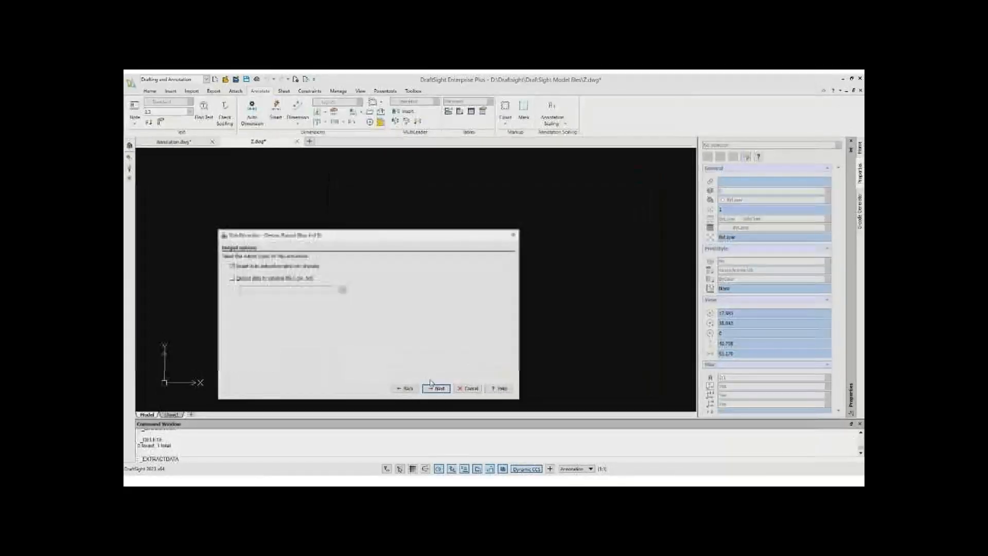
pyautogui.click(232, 278)
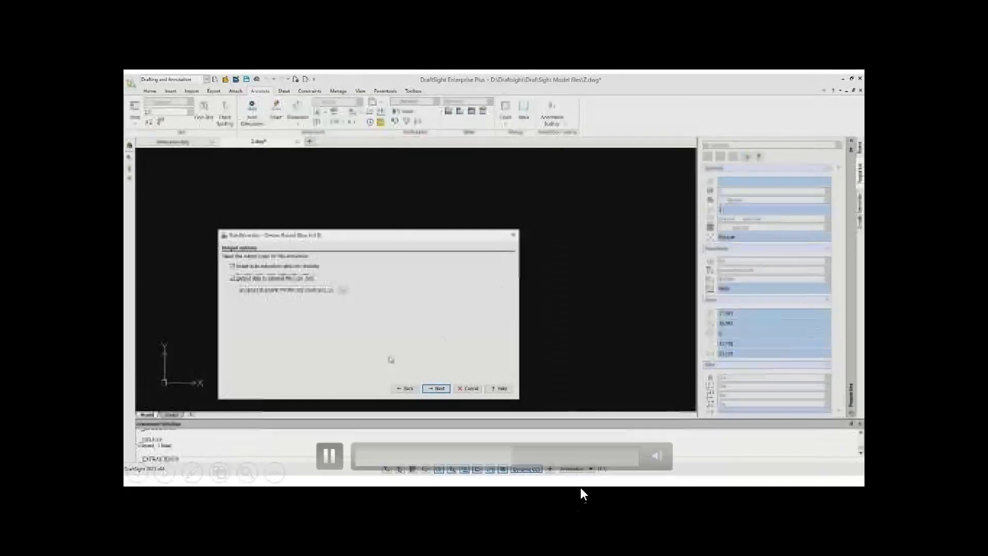
pyautogui.click(566, 452)
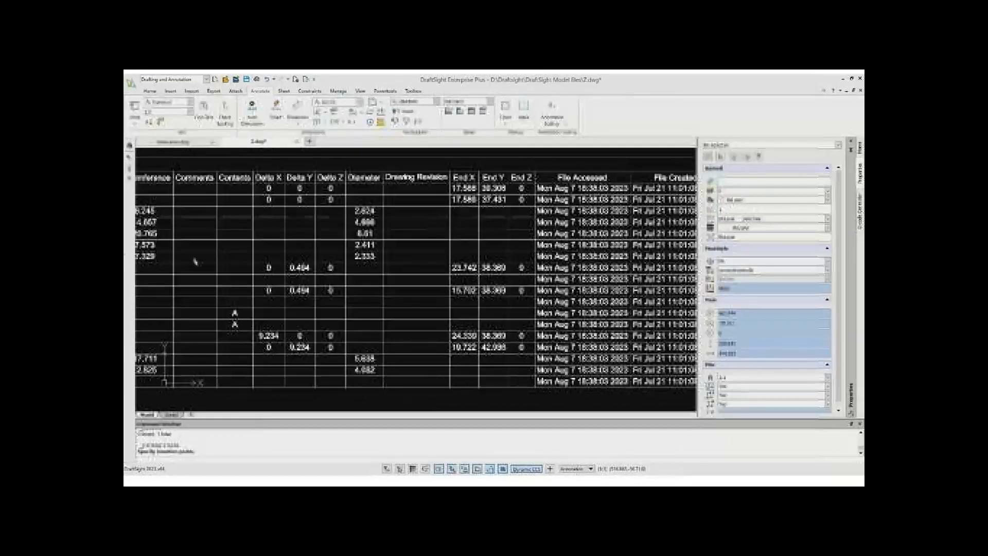
pyautogui.moveTo(527, 281); pyautogui.dragTo(740, 280, button='middle')
pyautogui.click(150, 304)
pyautogui.moveTo(319, 480)
pyautogui.click(297, 446)
pyautogui.doubleClick(260, 125)
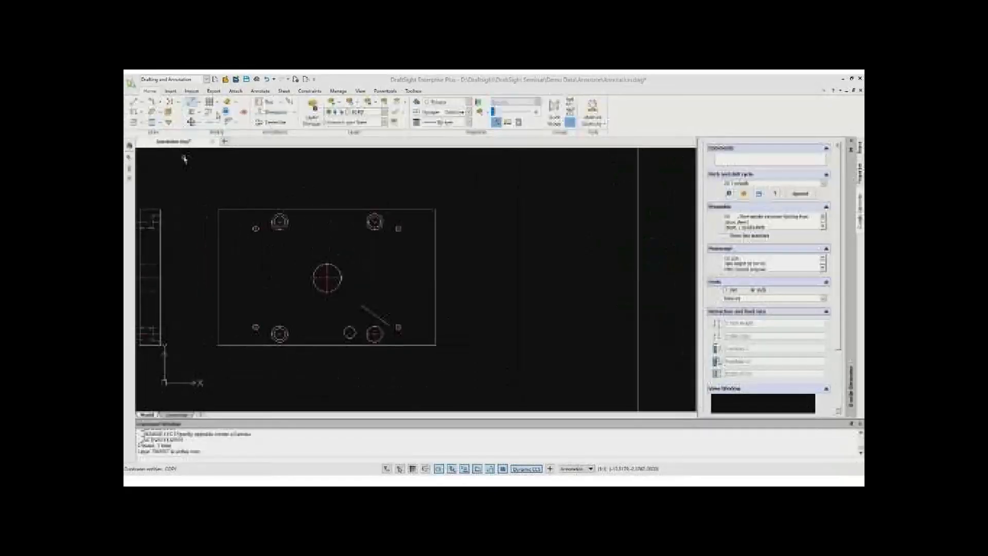
# Apply a concentric constraint between the plate's lower-right hole circle and the loose circle beside it
pyautogui.click(308, 91)
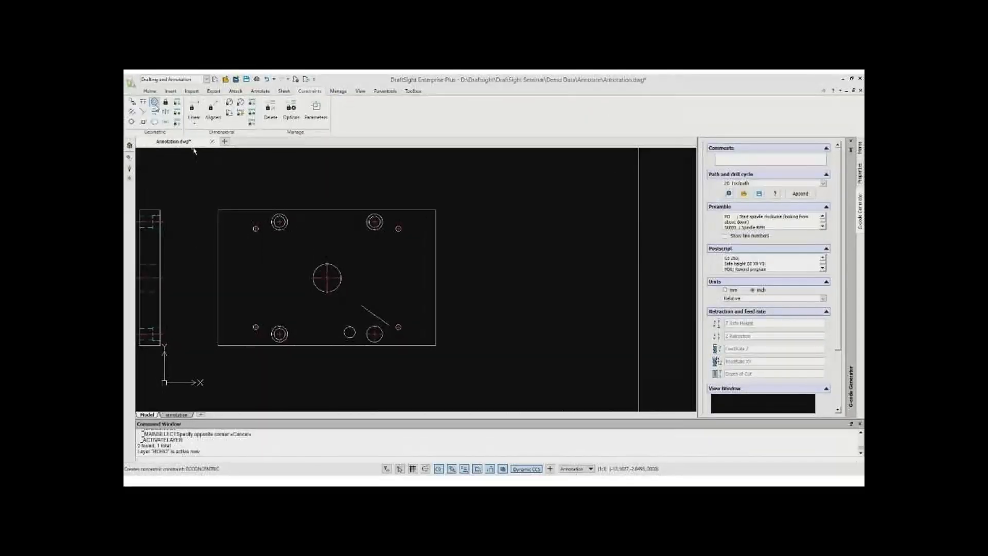
pyautogui.click(155, 102)
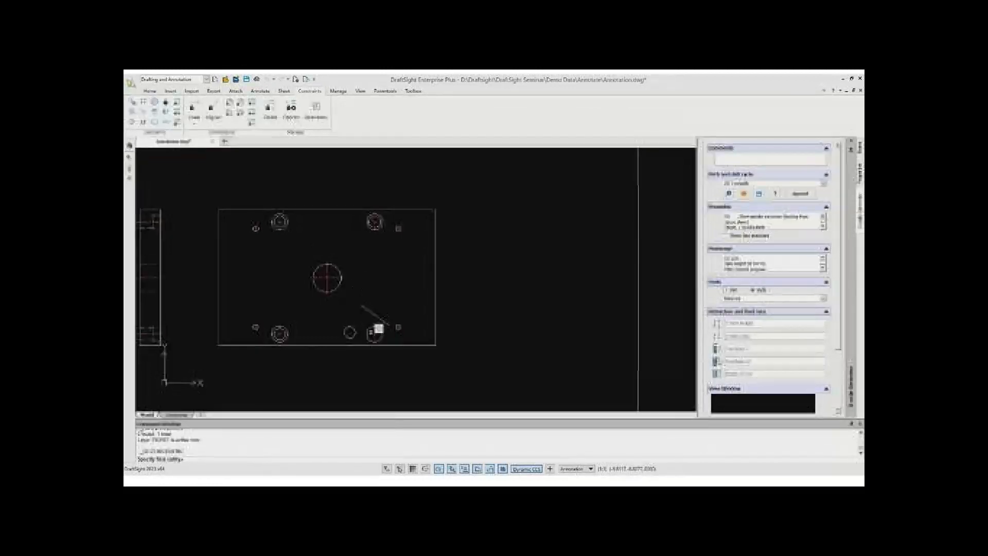
pyautogui.click(376, 324)
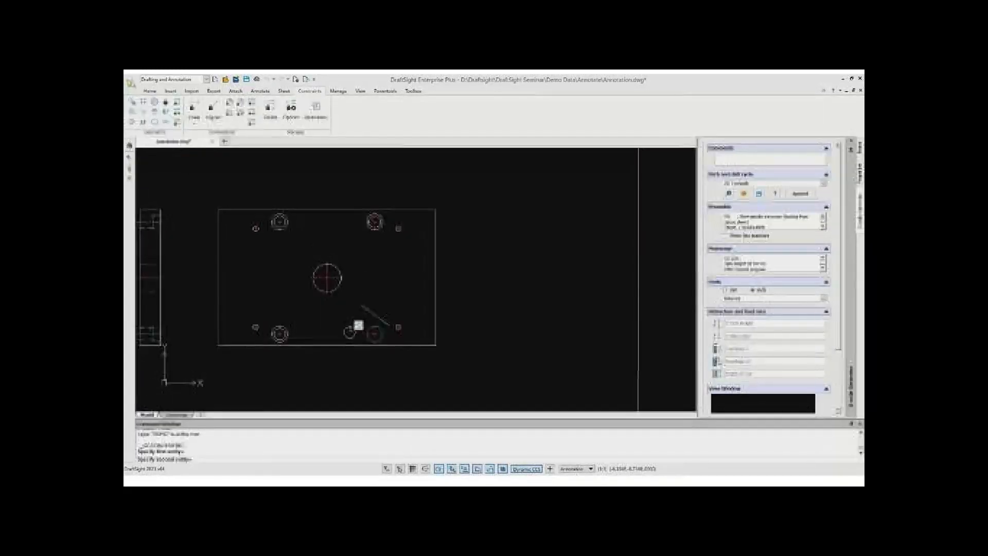
pyautogui.click(359, 324)
# Constrain the slanted line tangent to the outer circle of the lower-right hole
pyautogui.scroll(4, 356, 323)
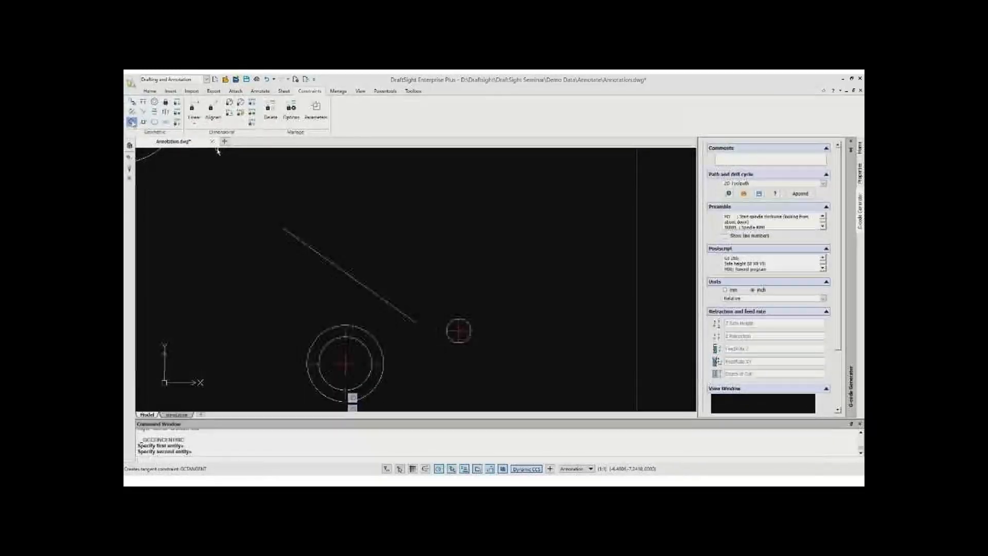
pyautogui.click(131, 122)
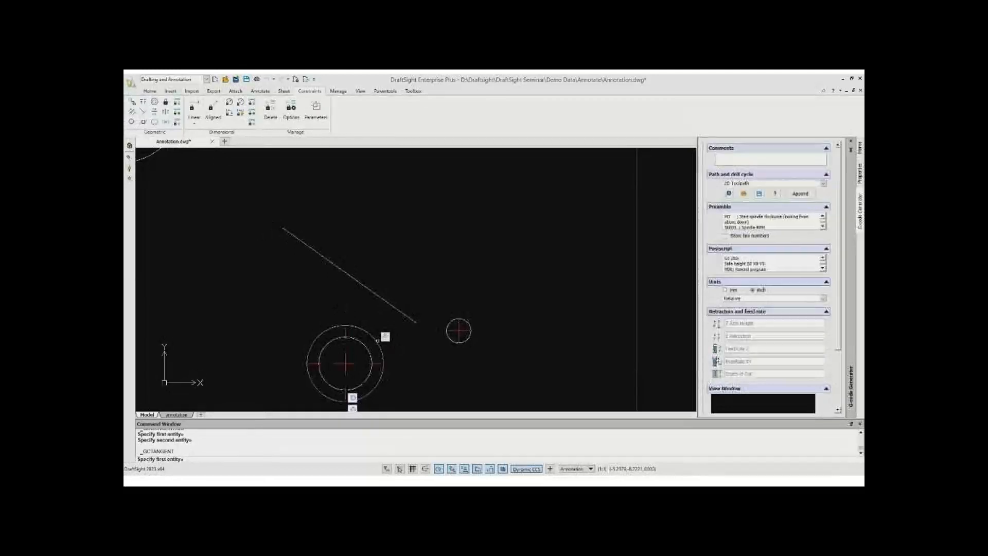
pyautogui.click(385, 338)
pyautogui.click(401, 312)
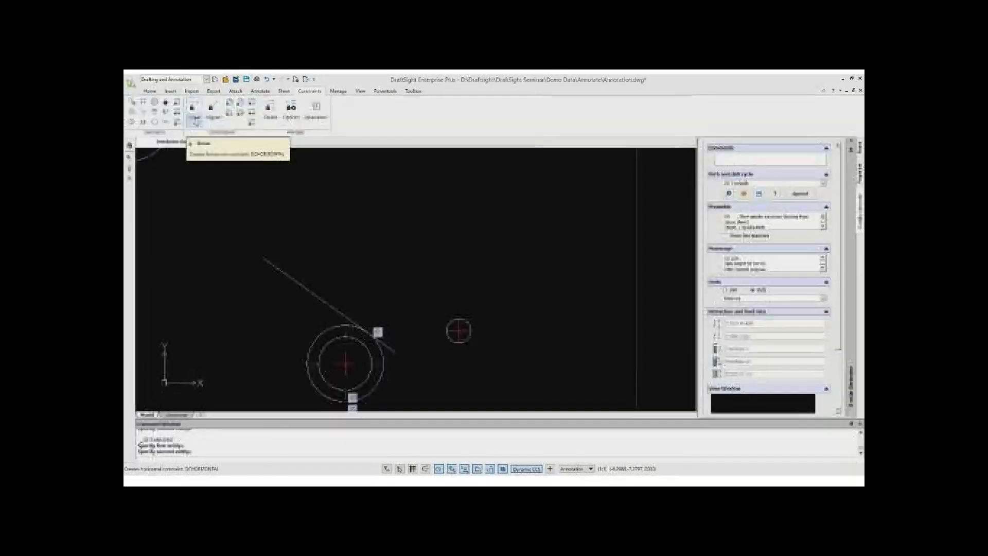
pyautogui.click(194, 122)
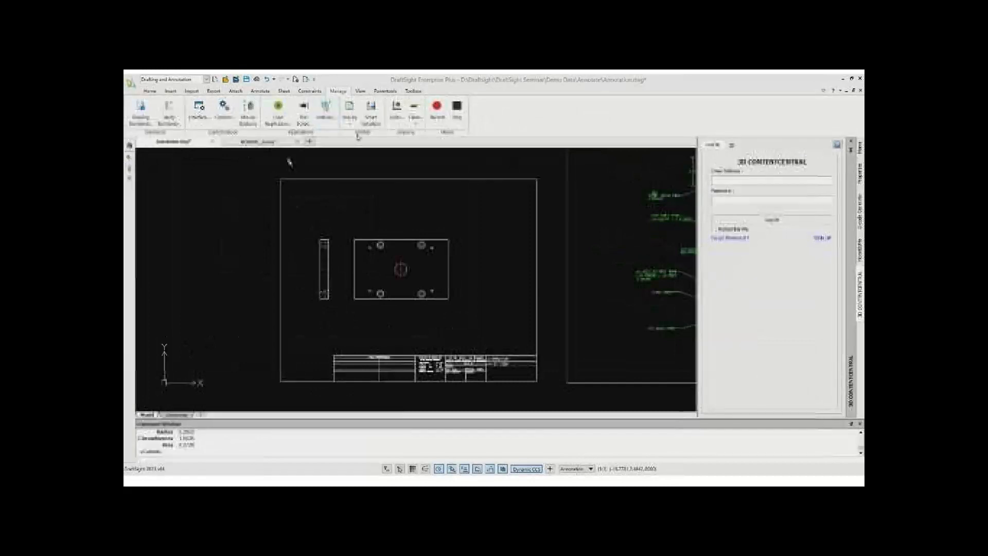
# Get the properties of the plate's central circle and close the report
pyautogui.click(349, 110)
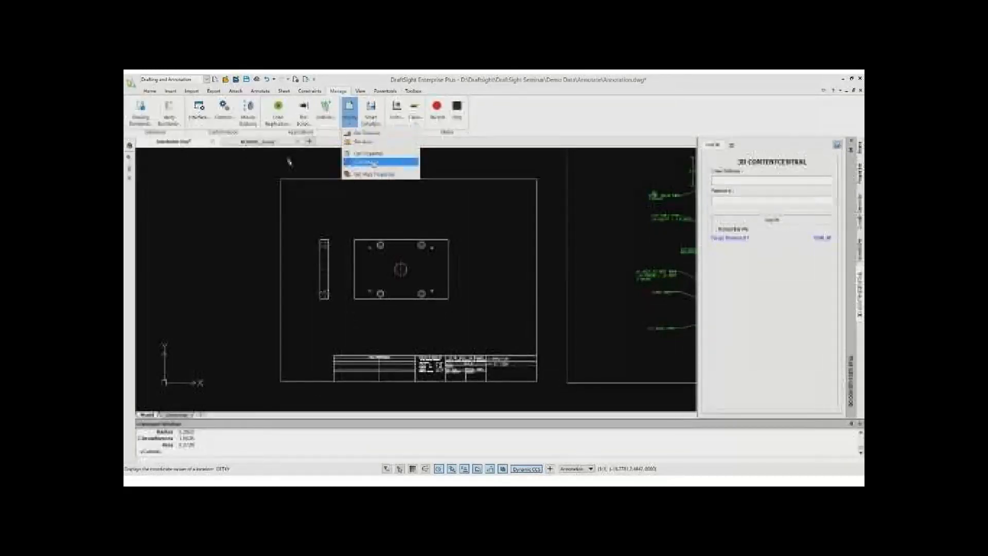
pyautogui.click(356, 155)
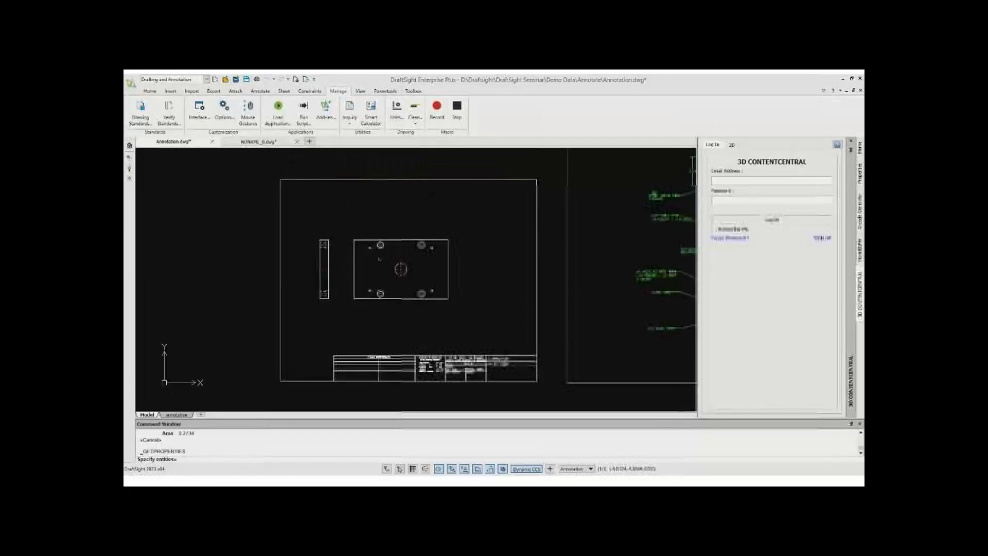
pyautogui.click(401, 269)
pyautogui.press('Return')
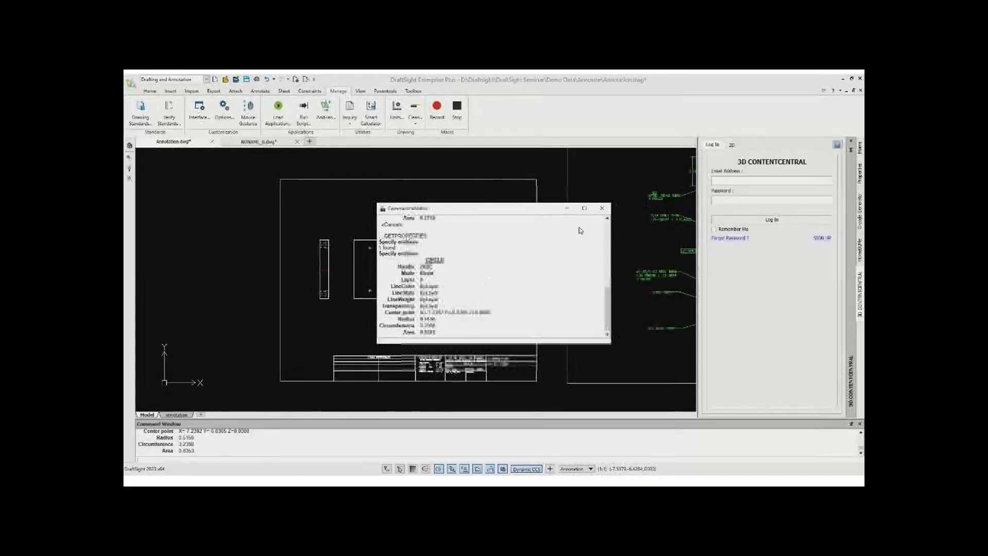
pyautogui.click(601, 208)
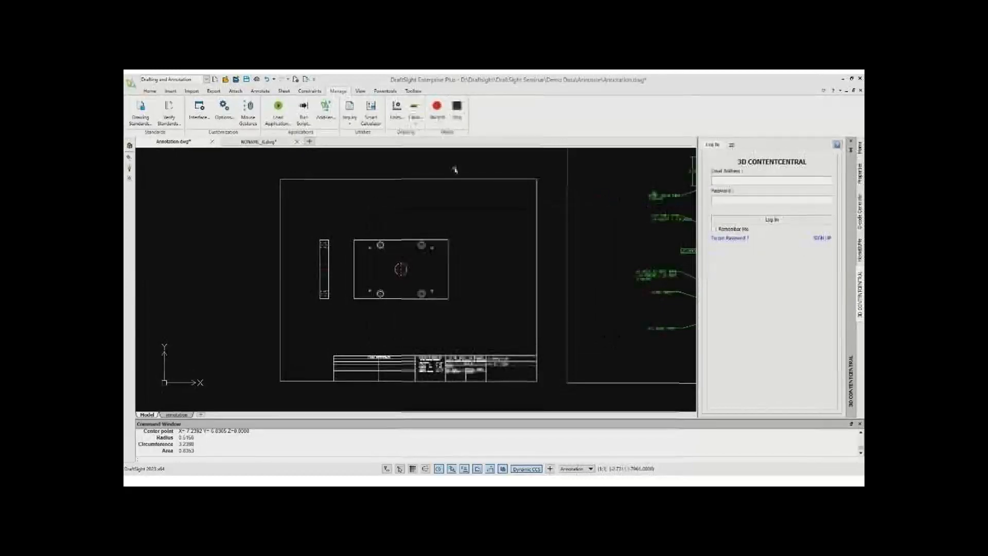
# Query the coordinates of the plate's lower-left corner
pyautogui.click(350, 119)
pyautogui.click(364, 161)
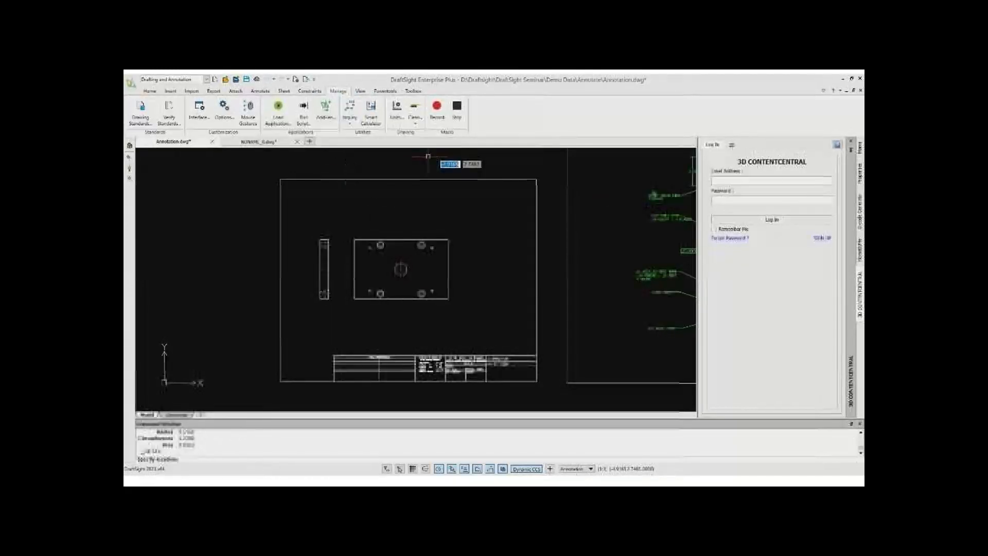
pyautogui.click(353, 299)
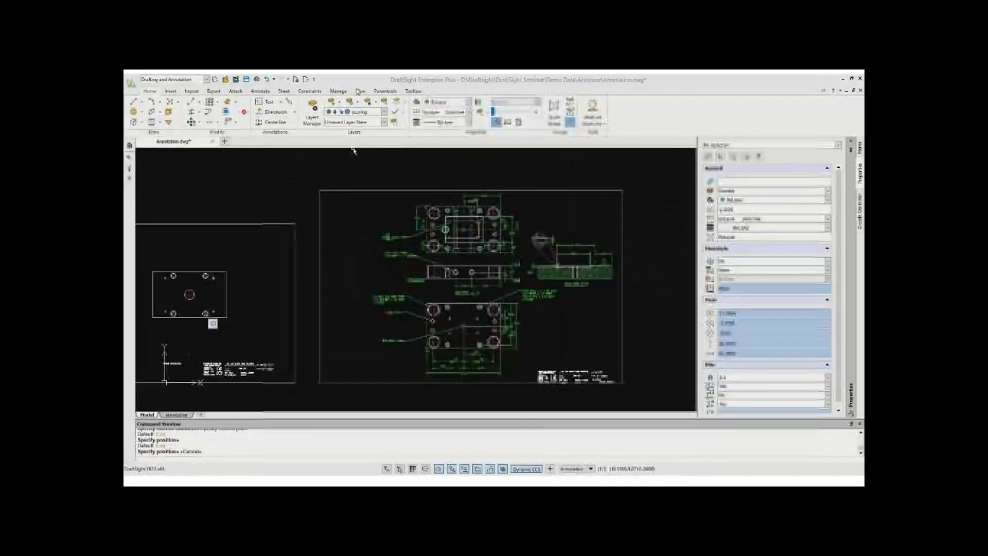
pyautogui.click(360, 91)
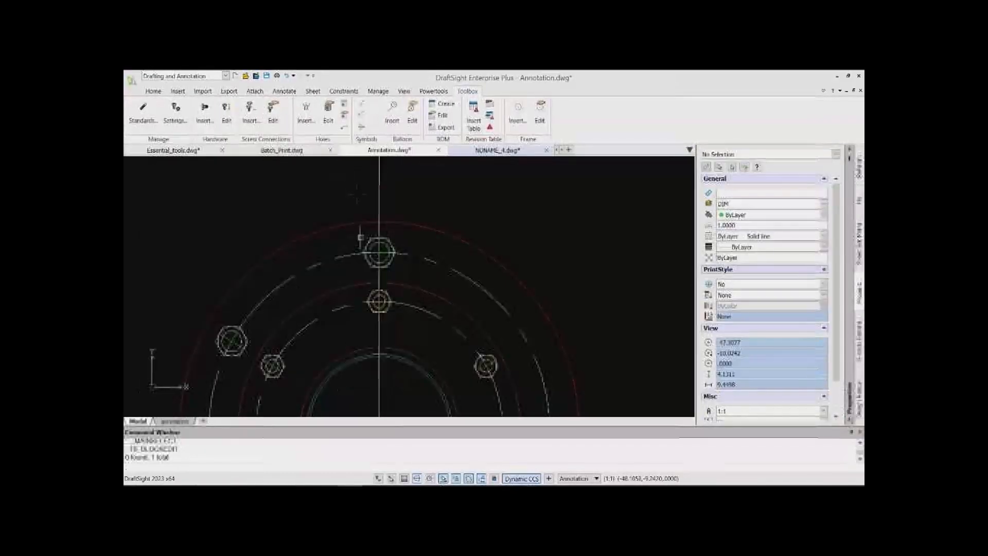
# Add a hole callout to the upper-right hole on the flange's inner bolt circle, placing its text outside the flange
pyautogui.click(345, 131)
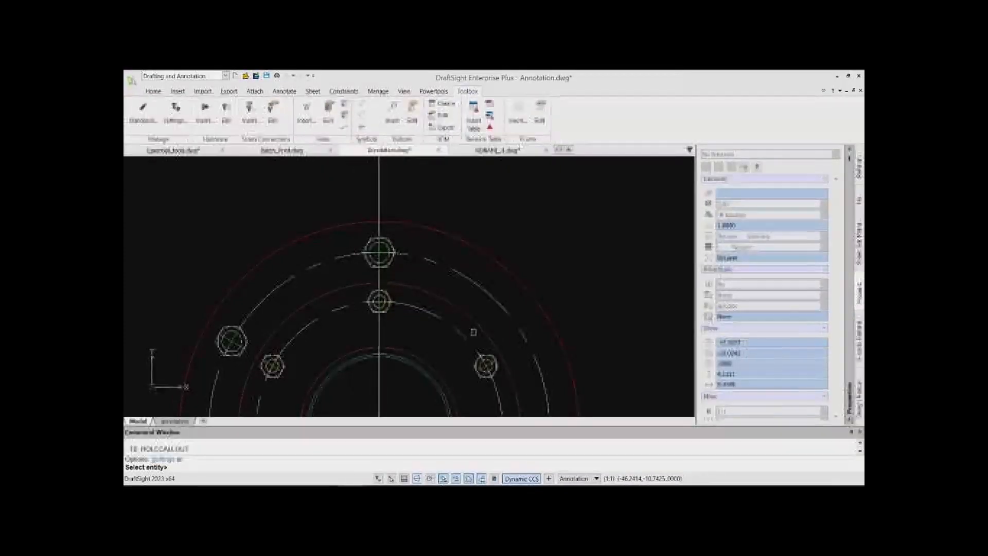
pyautogui.moveTo(503, 365); pyautogui.dragTo(478, 278, button='middle')
pyautogui.click(466, 276)
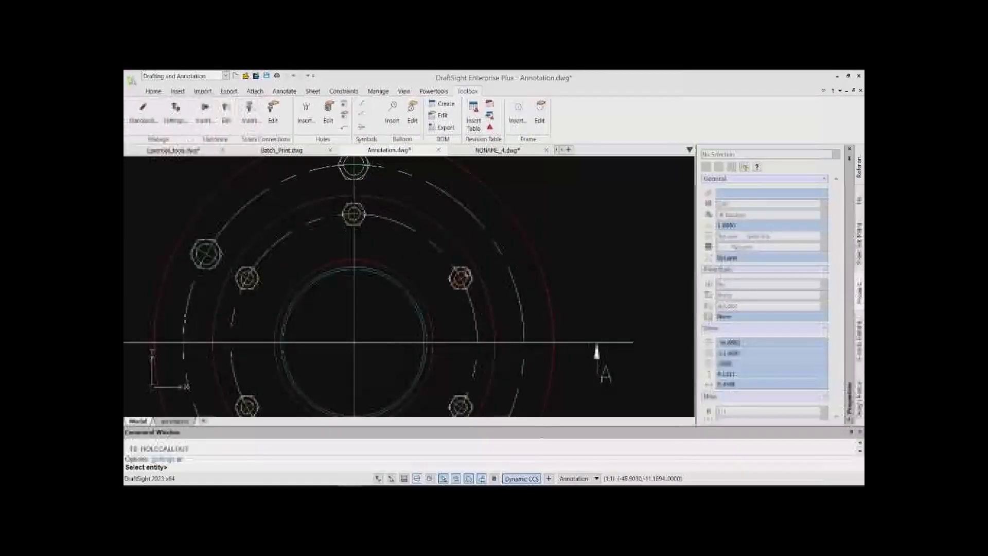
pyautogui.click(465, 270)
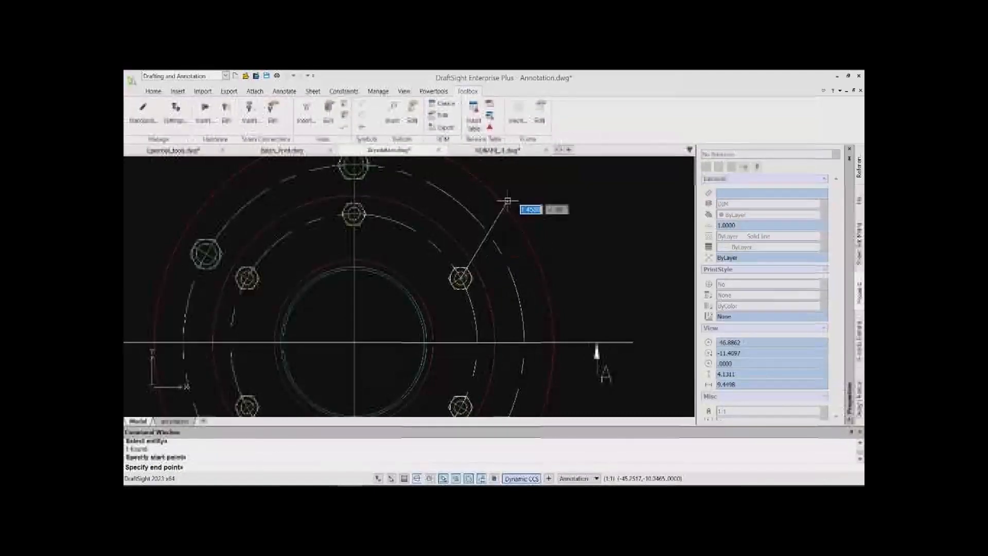
pyautogui.click(516, 183)
pyautogui.scroll(-1, 565, 241)
pyautogui.scroll(-3, 564, 241)
pyautogui.press('Escape')
pyautogui.moveTo(542, 244); pyautogui.dragTo(473, 257, button='middle')
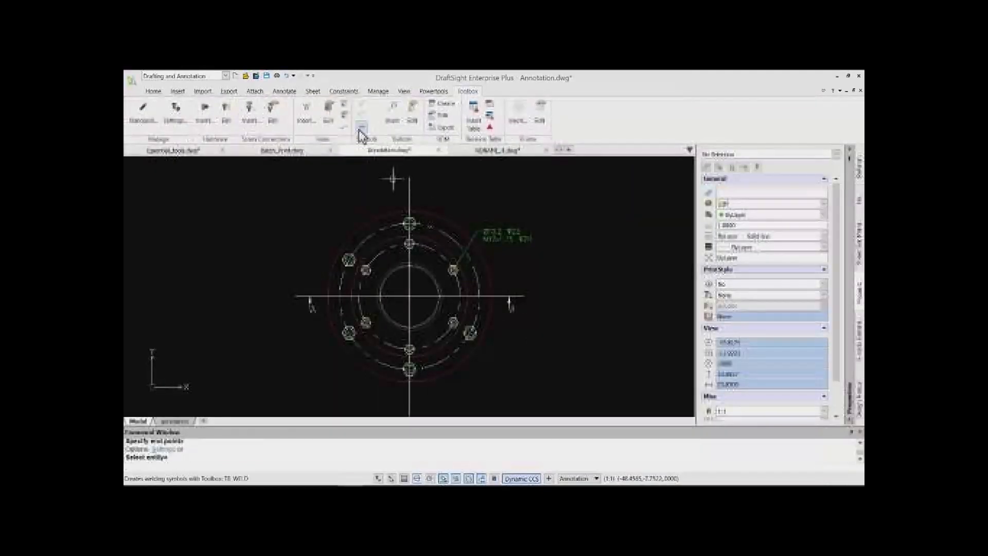
# Create a hole table for all flange holes with its origin at the flange centre, placed beside the view
pyautogui.click(345, 106)
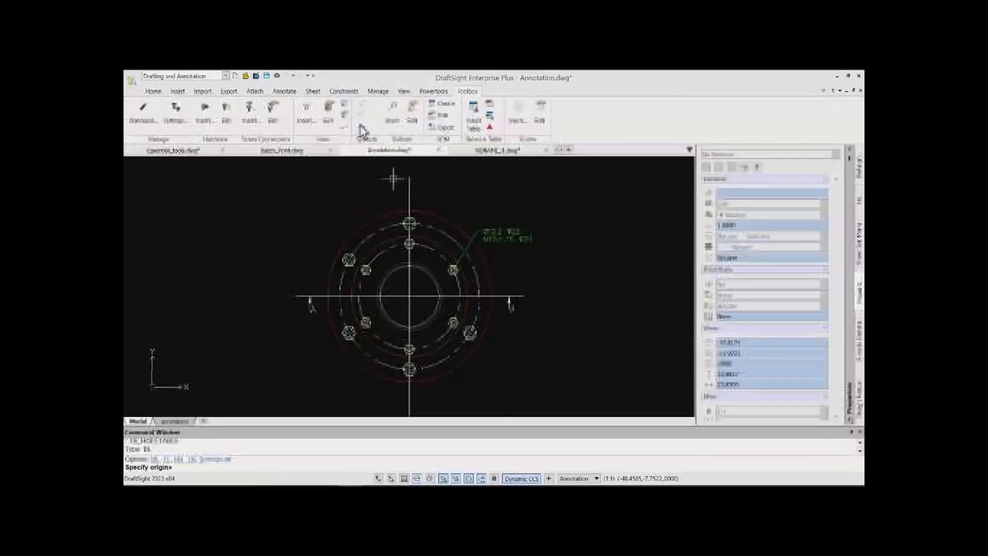
pyautogui.click(409, 296)
pyautogui.click(309, 196)
pyautogui.click(477, 354)
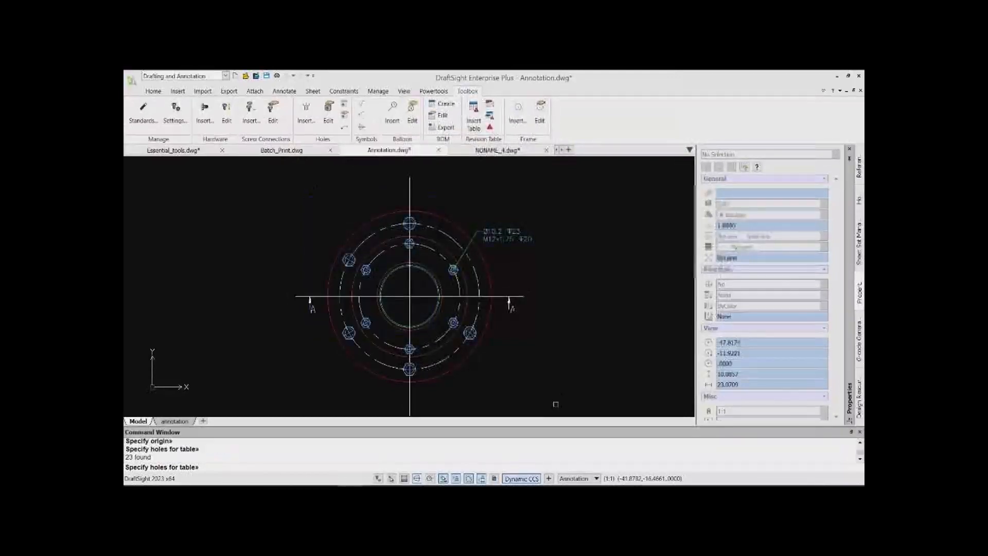
pyautogui.press('Return')
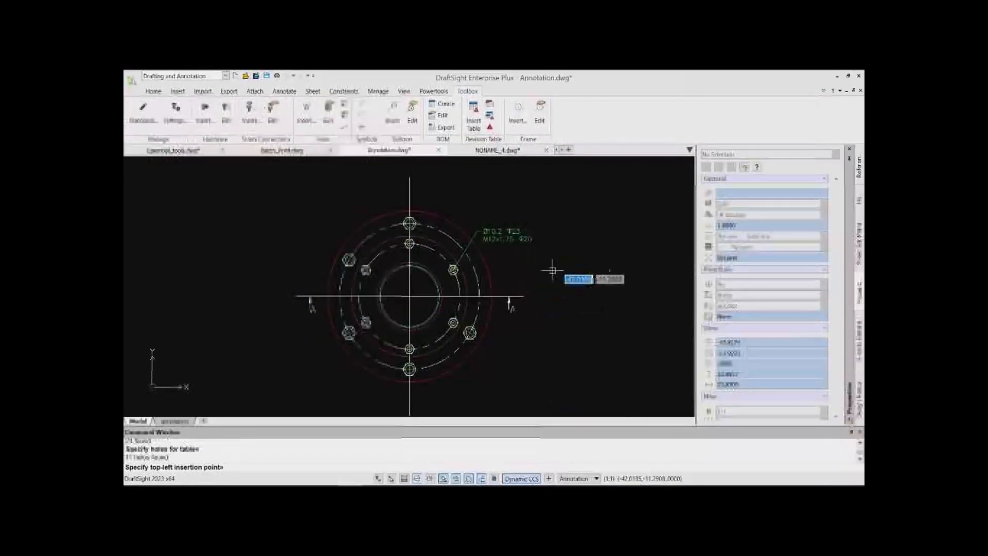
pyautogui.click(554, 251)
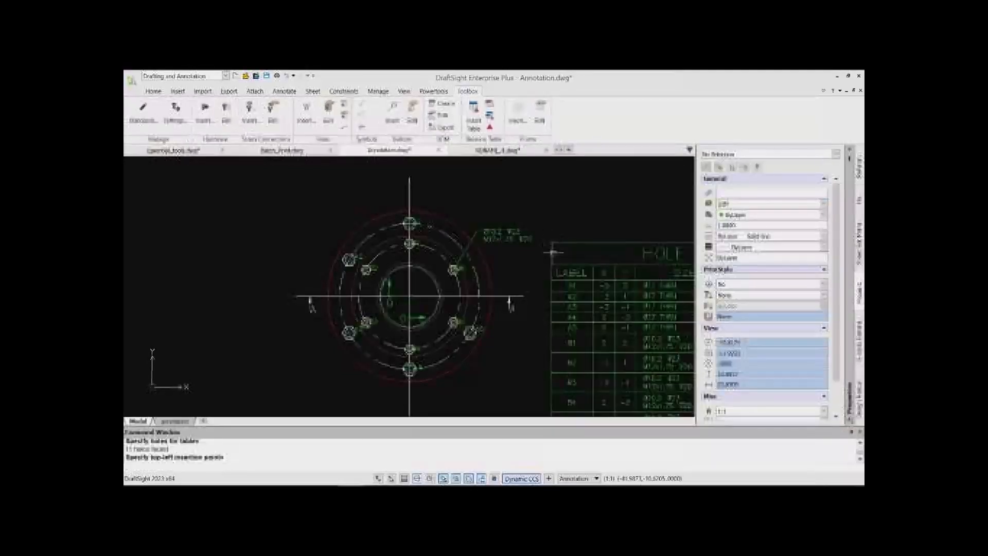
# Insert a Basic surface finish symbol on the upper face of the flange's right end in section A-A
pyautogui.moveTo(553, 252); pyautogui.dragTo(383, 203, button='middle')
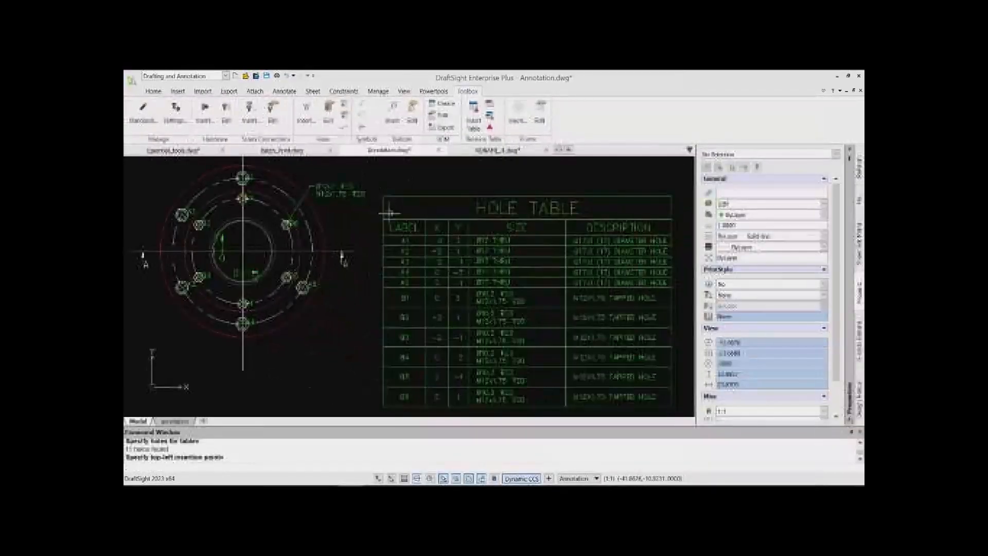
pyautogui.scroll(-3, 375, 338)
pyautogui.moveTo(256, 214)
pyautogui.mouseDown(button='middle')
pyautogui.moveTo(353, 266)
pyautogui.moveTo(361, 284)
pyautogui.mouseUp(button='middle')
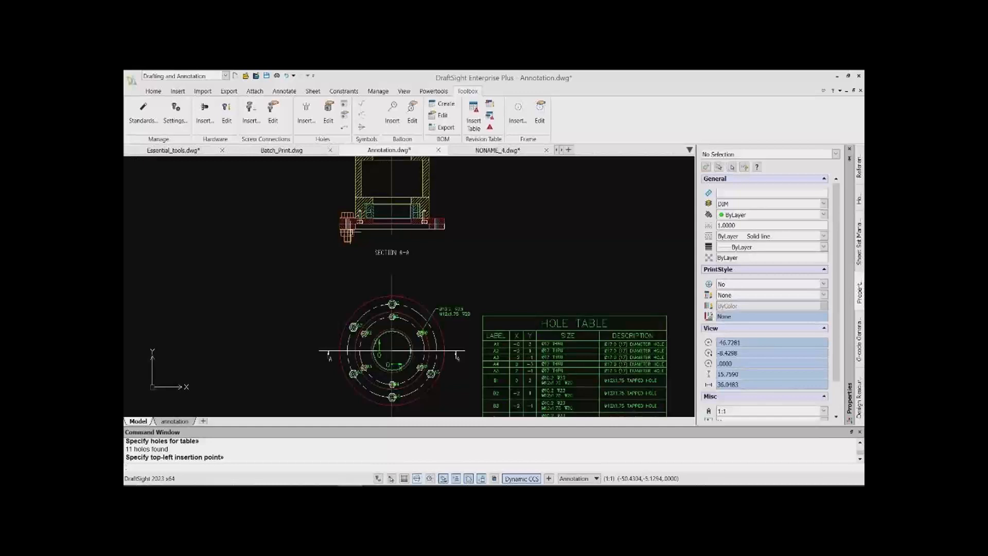
pyautogui.scroll(4, 332, 202)
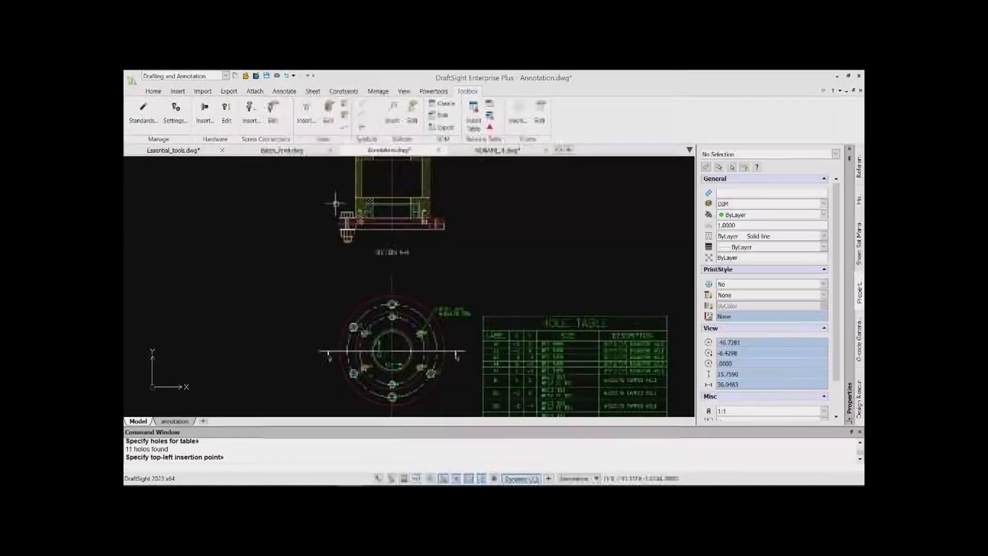
pyautogui.moveTo(336, 203); pyautogui.dragTo(326, 218, button='middle')
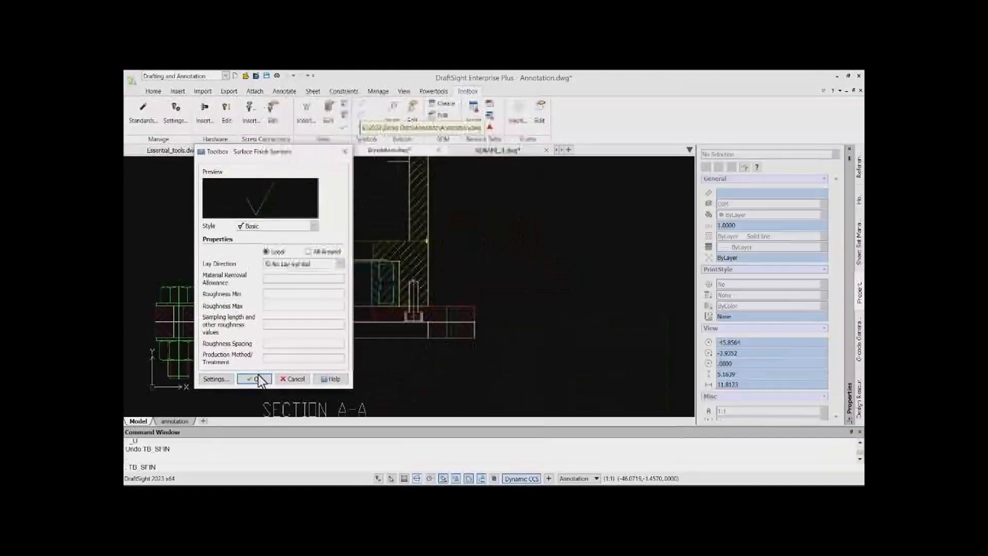
pyautogui.click(256, 374)
pyautogui.click(451, 306)
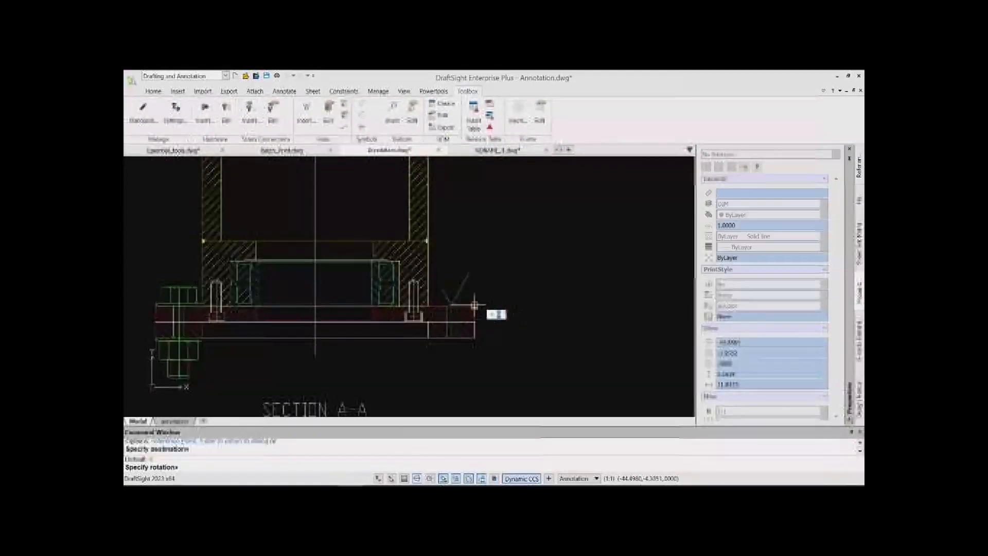
pyautogui.click(486, 311)
pyautogui.click(295, 377)
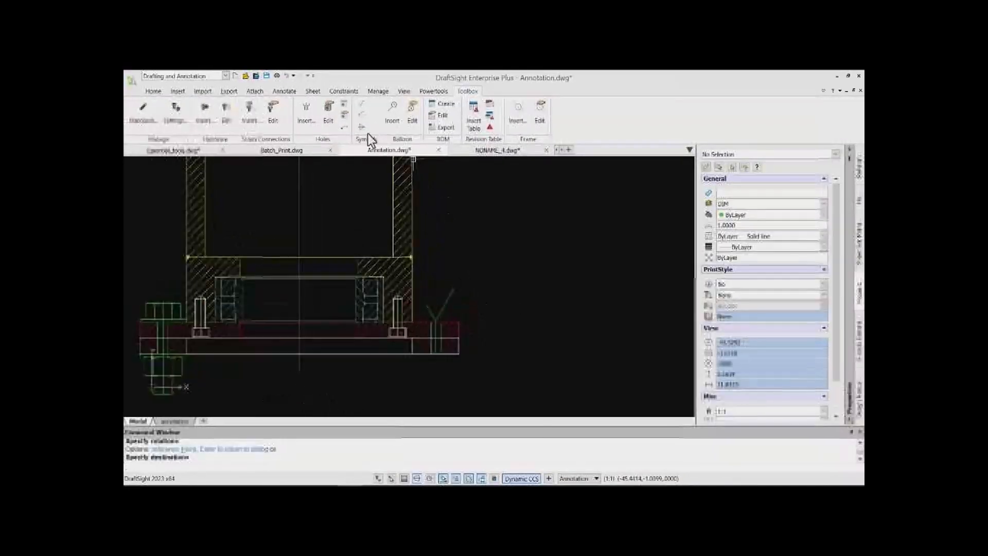
# Add an arrow-side fillet weld symbol with length 5 to the right joint of the housing wall, placing it outside the section
pyautogui.click(361, 127)
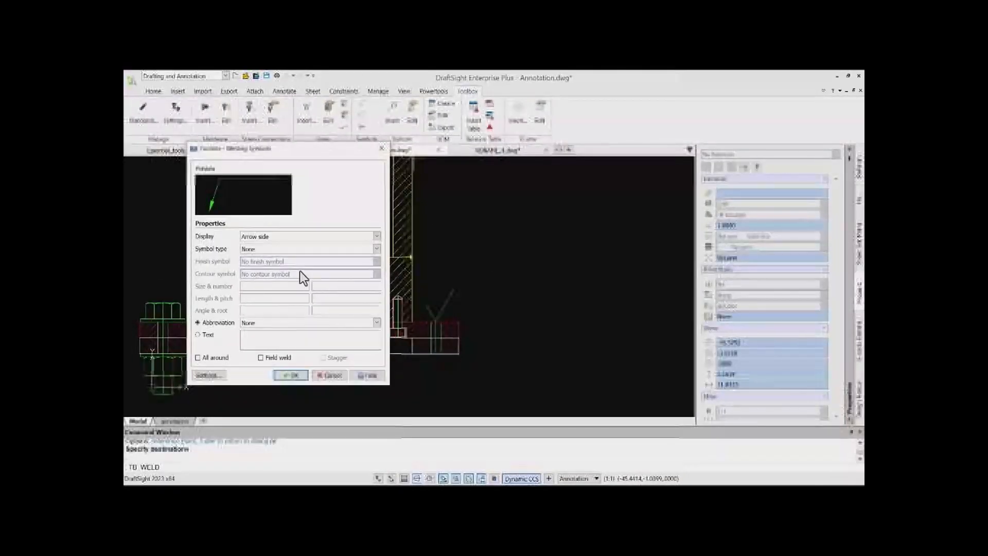
pyautogui.click(287, 249)
pyautogui.scroll(-4, 279, 301)
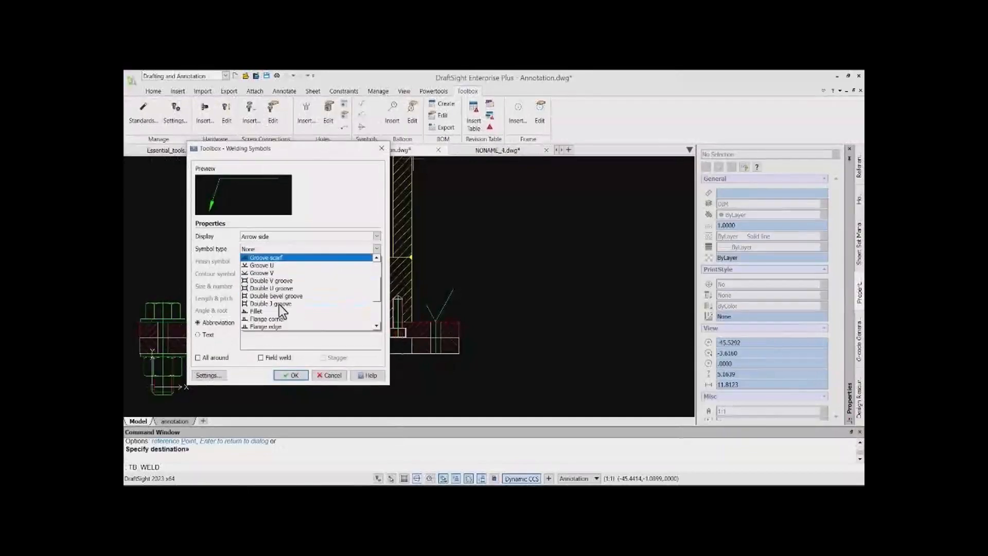
pyautogui.click(264, 289)
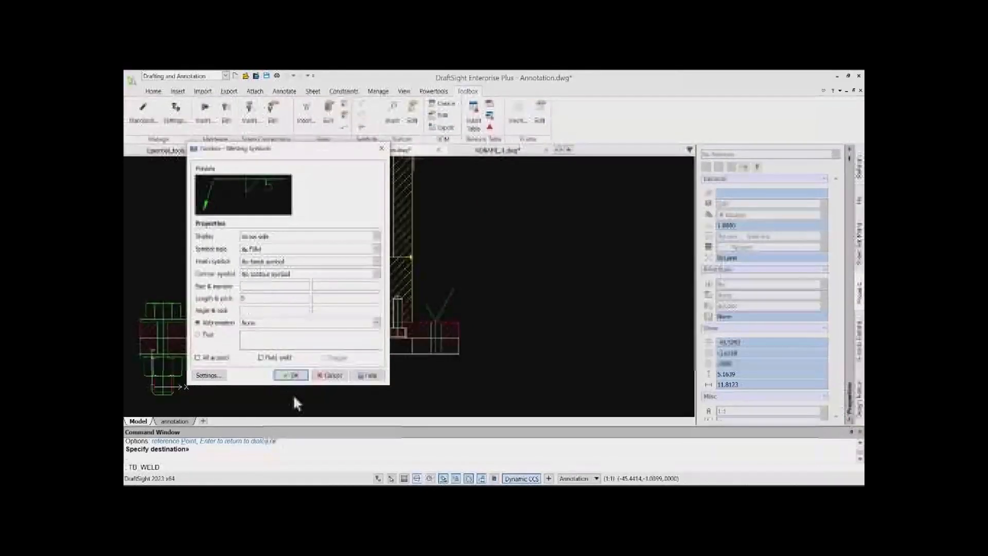
pyautogui.click(293, 375)
pyautogui.click(414, 257)
pyautogui.click(436, 226)
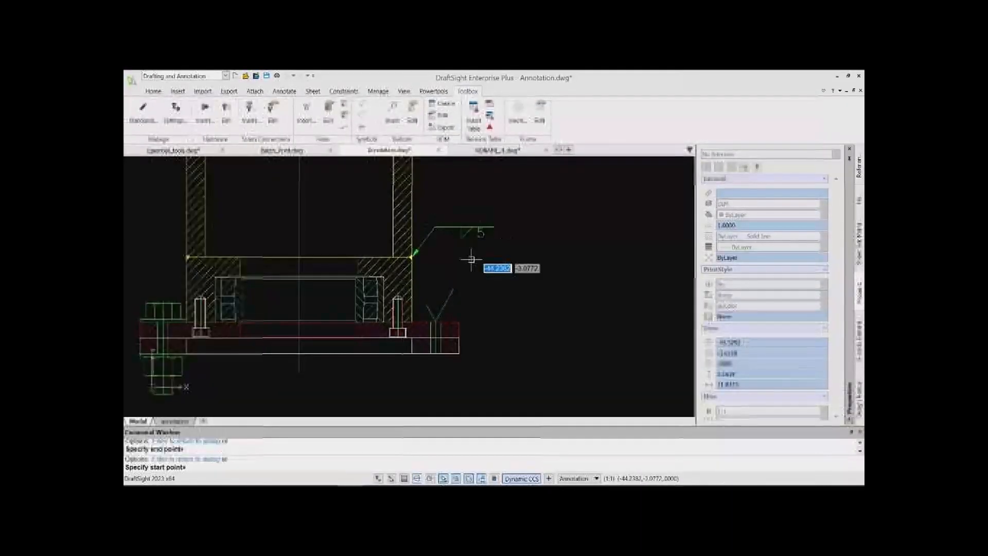
pyautogui.press('Return')
pyautogui.click(334, 375)
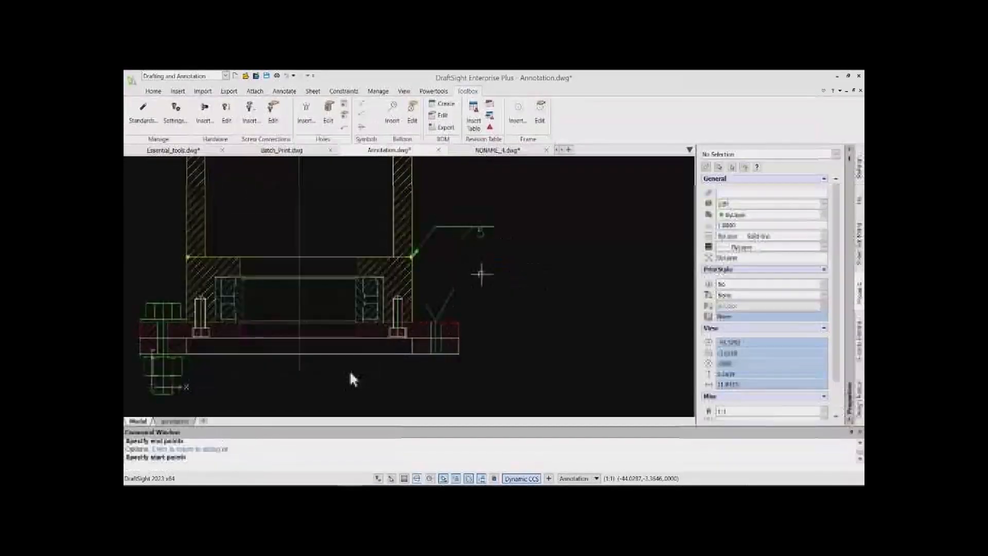
# Insert balloon callouts for the bolt assembly at the flange's left end, placing them up and left of the bolt
pyautogui.moveTo(350, 368); pyautogui.dragTo(445, 386, button='middle')
pyautogui.scroll(-2, 391, 355)
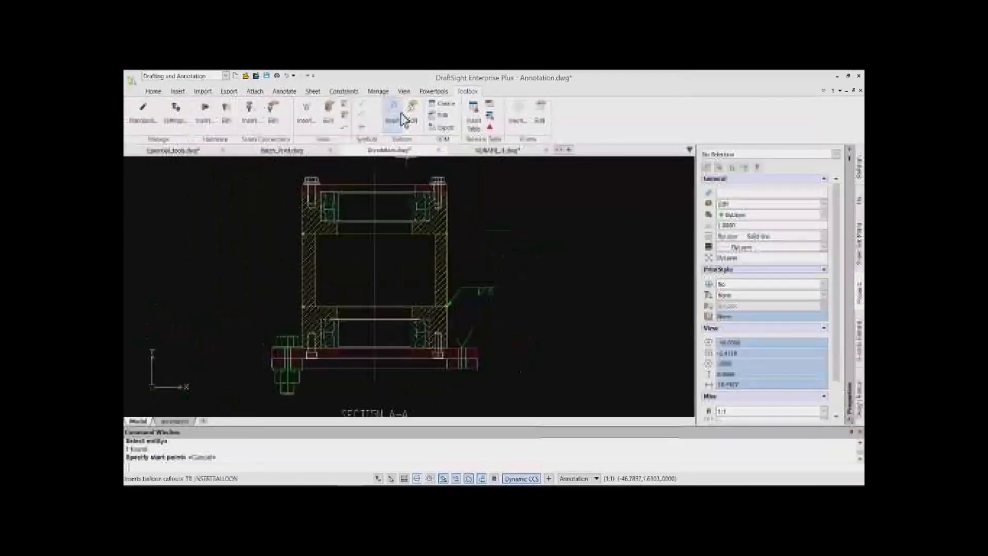
pyautogui.click(392, 113)
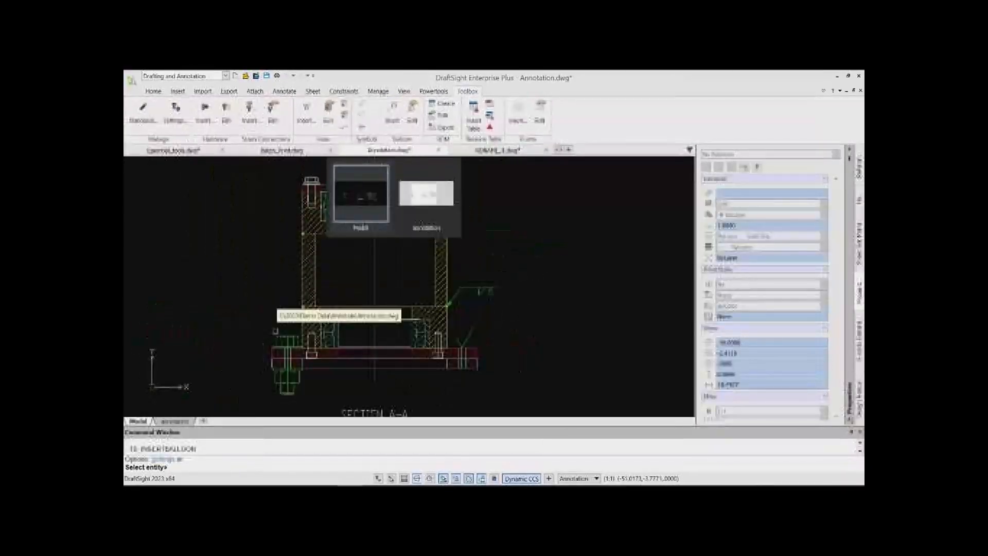
pyautogui.scroll(2, 275, 331)
pyautogui.click(287, 342)
pyautogui.click(287, 340)
pyautogui.click(255, 308)
# Insert a size A frame with the ANSI Metric title block around the flange views and hole table, keeping the default title block attributes
pyautogui.scroll(-7, 313, 216)
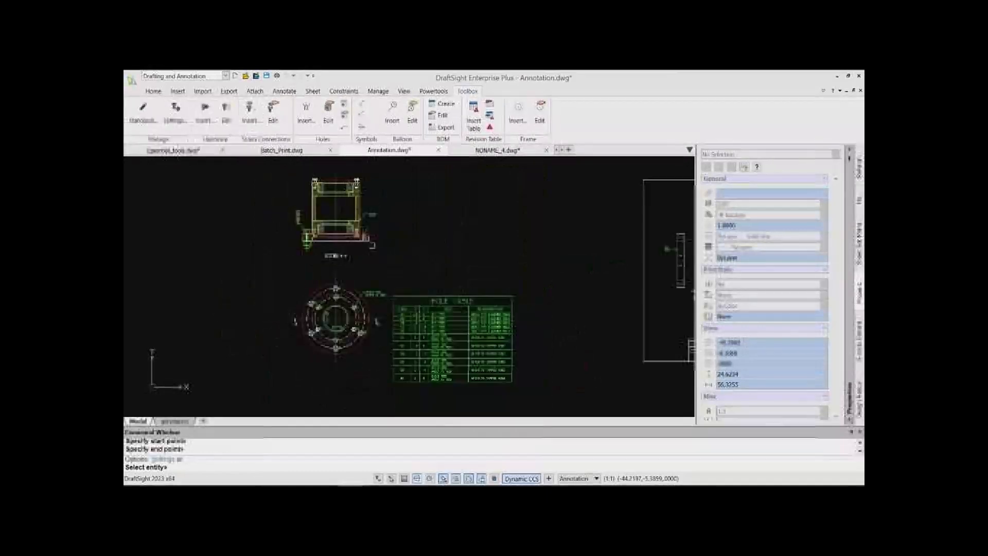
pyautogui.click(518, 112)
pyautogui.click(280, 233)
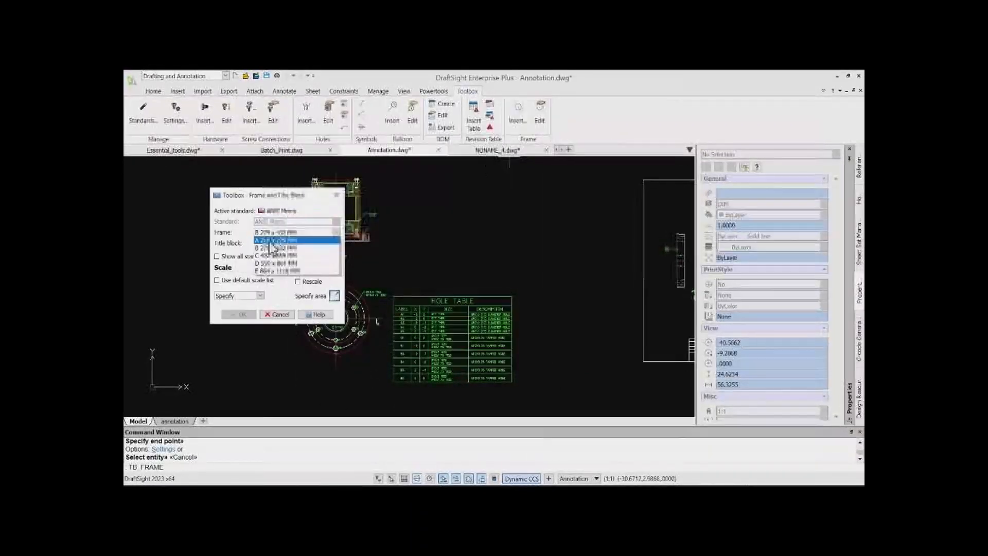
pyautogui.click(271, 241)
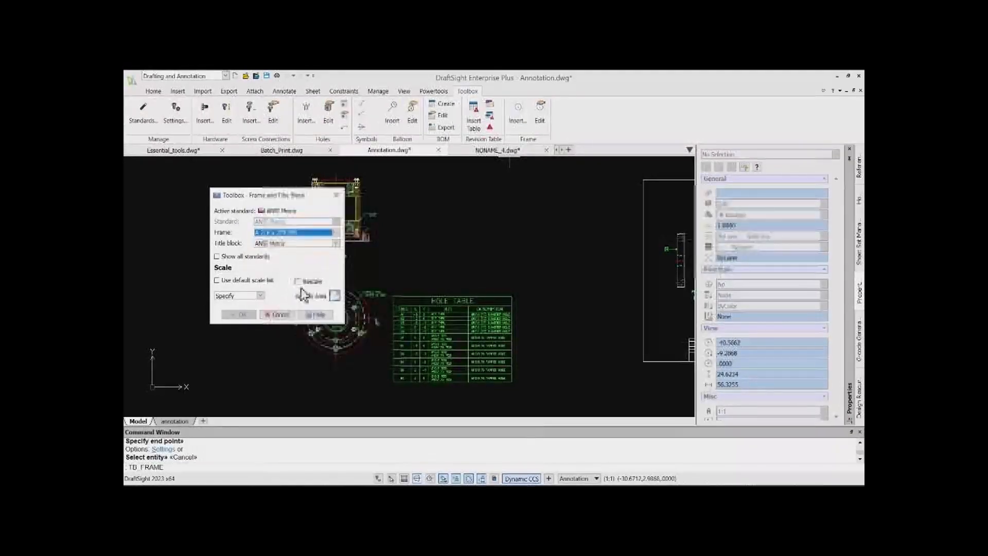
pyautogui.click(334, 296)
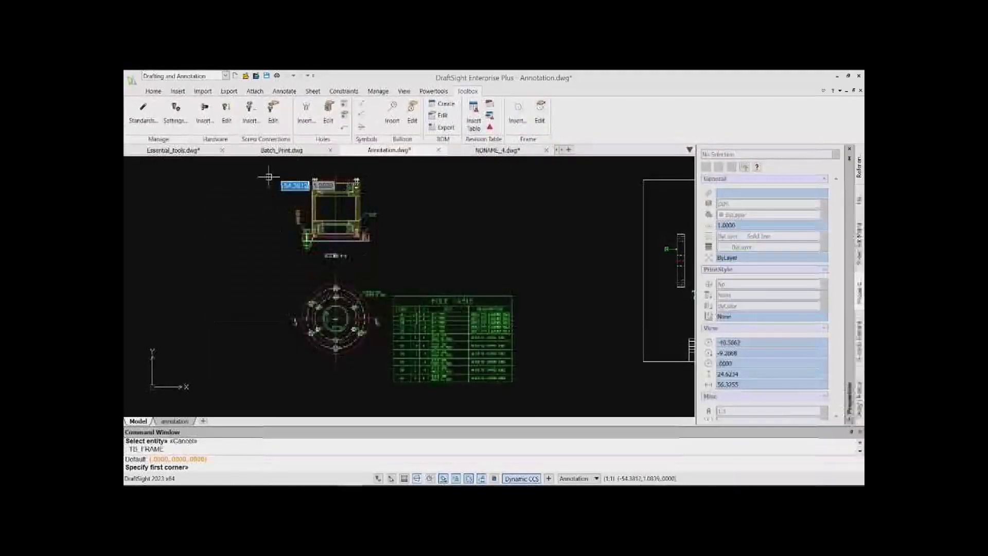
pyautogui.scroll(-2, 291, 214)
pyautogui.click(291, 214)
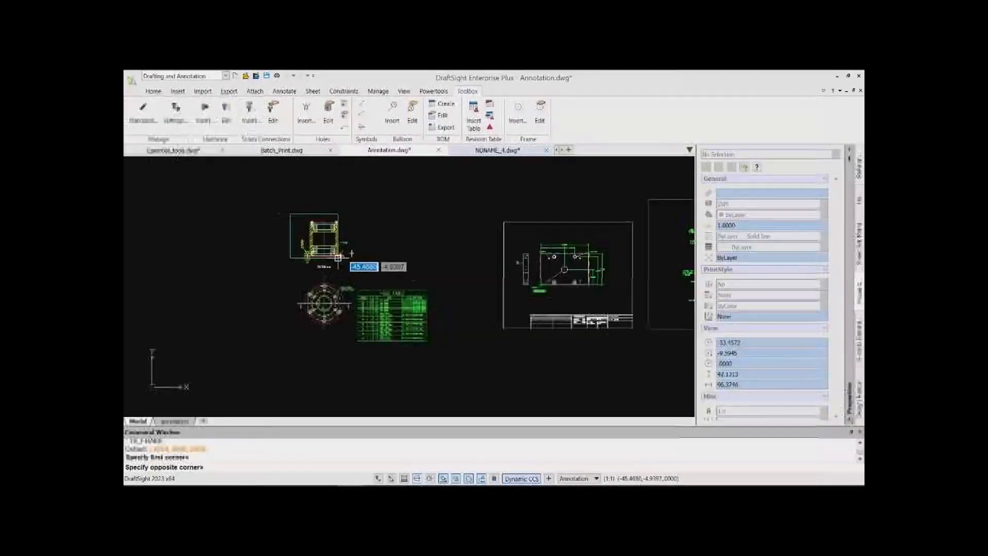
pyautogui.click(360, 276)
pyautogui.click(251, 312)
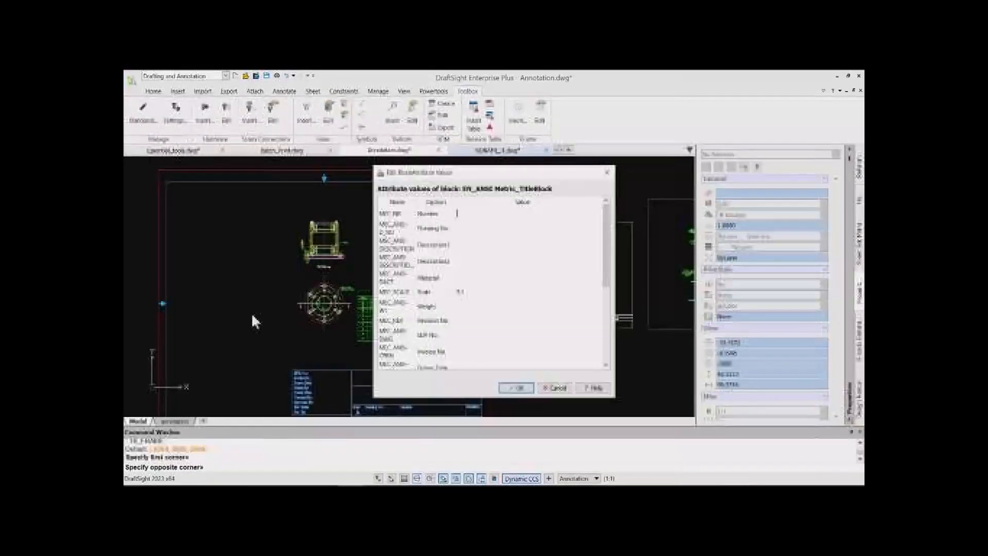
pyautogui.click(516, 388)
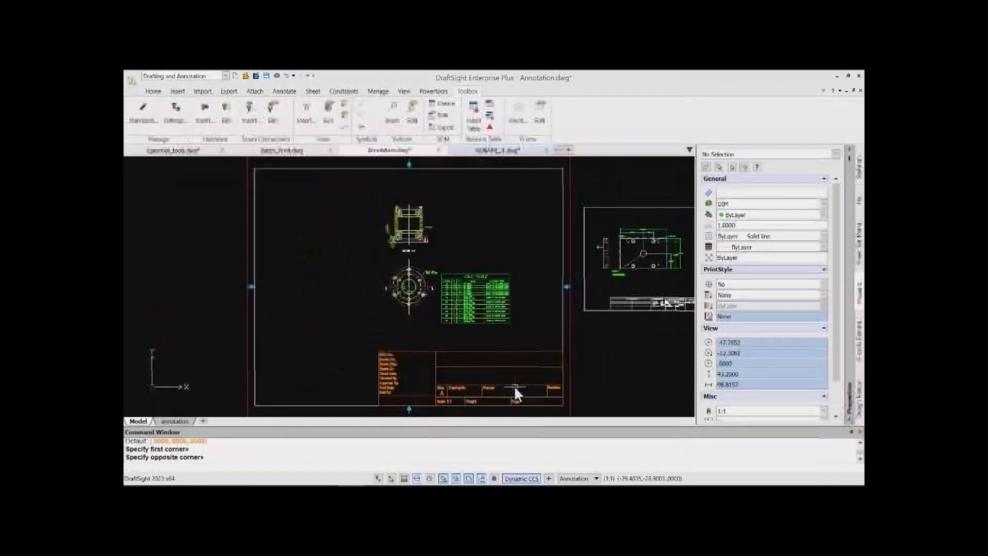
# Insert a revision table in the frame's upper-left corner and add a revision with its marker beside the section view
pyautogui.moveTo(421, 290); pyautogui.dragTo(347, 297, button='middle')
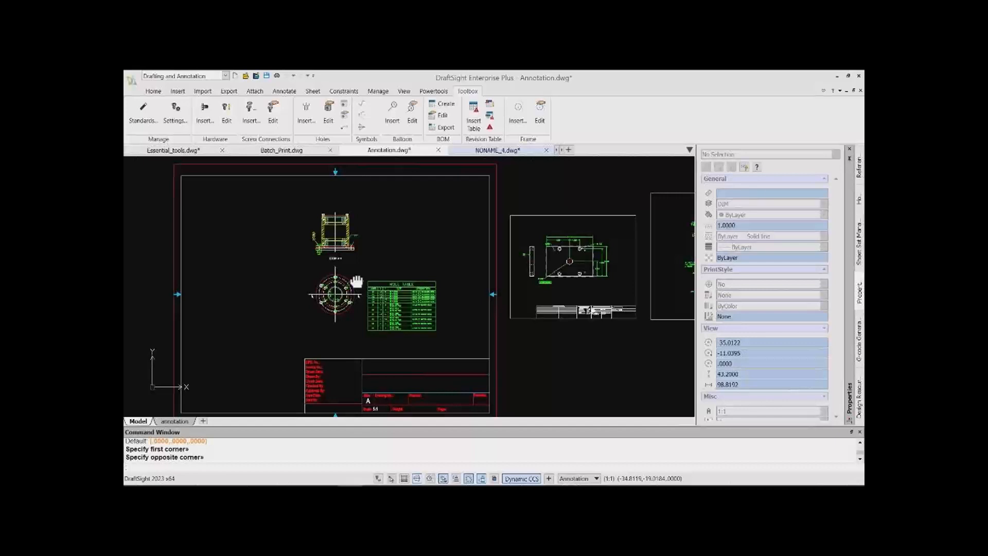
pyautogui.scroll(4, 358, 272)
pyautogui.scroll(-4, 366, 241)
pyautogui.moveTo(375, 249); pyautogui.dragTo(458, 244, button='middle')
pyautogui.click(474, 114)
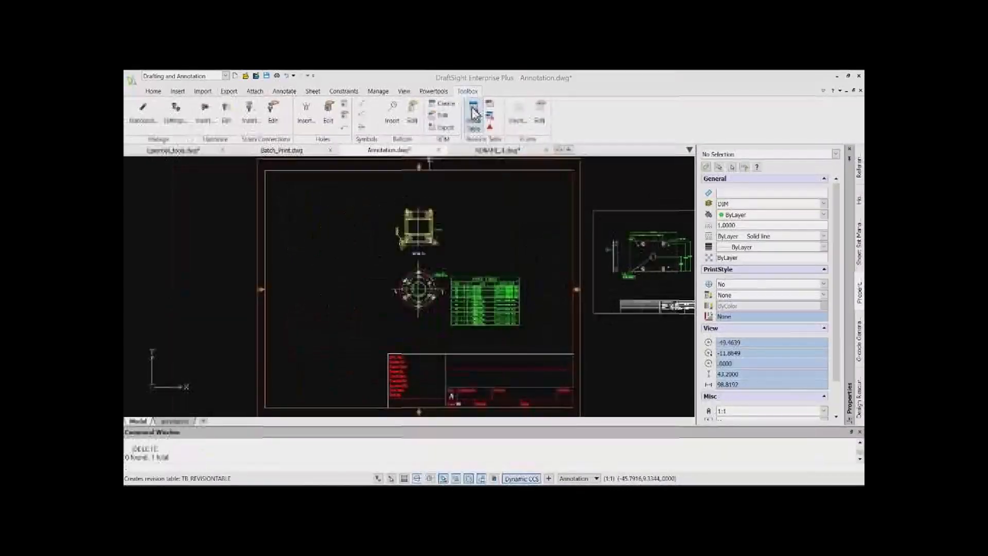
pyautogui.click(270, 178)
pyautogui.press('Return')
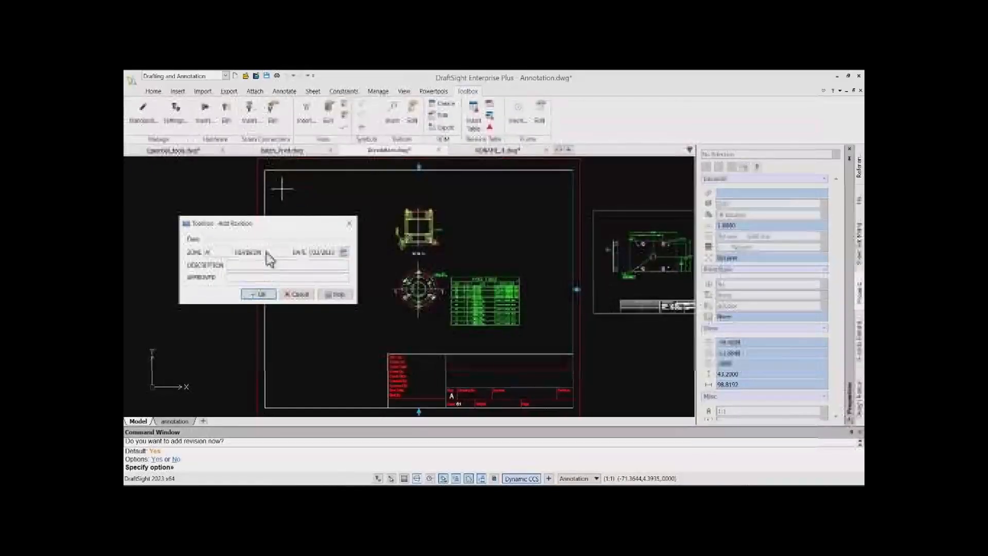
pyautogui.click(256, 293)
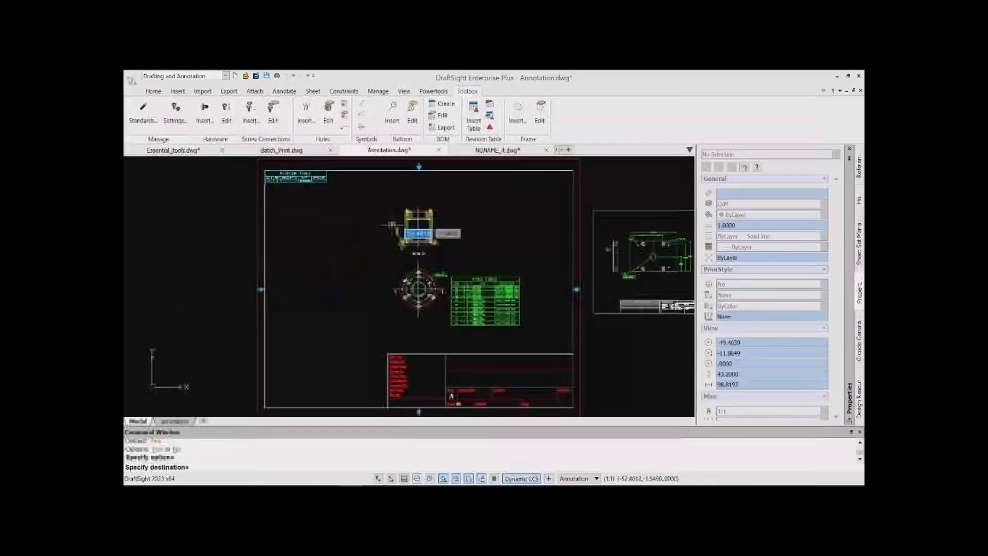
pyautogui.scroll(3, 401, 215)
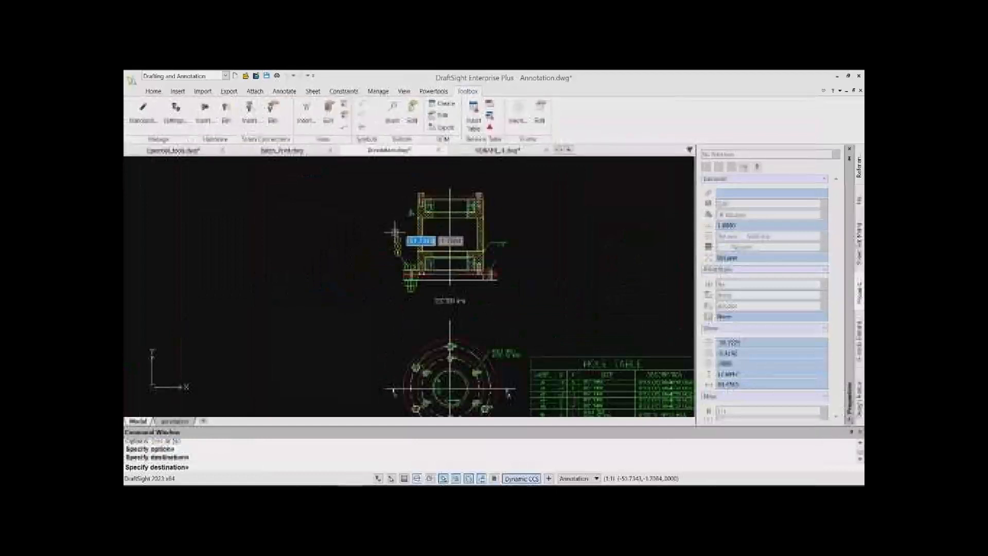
pyautogui.scroll(-3, 393, 232)
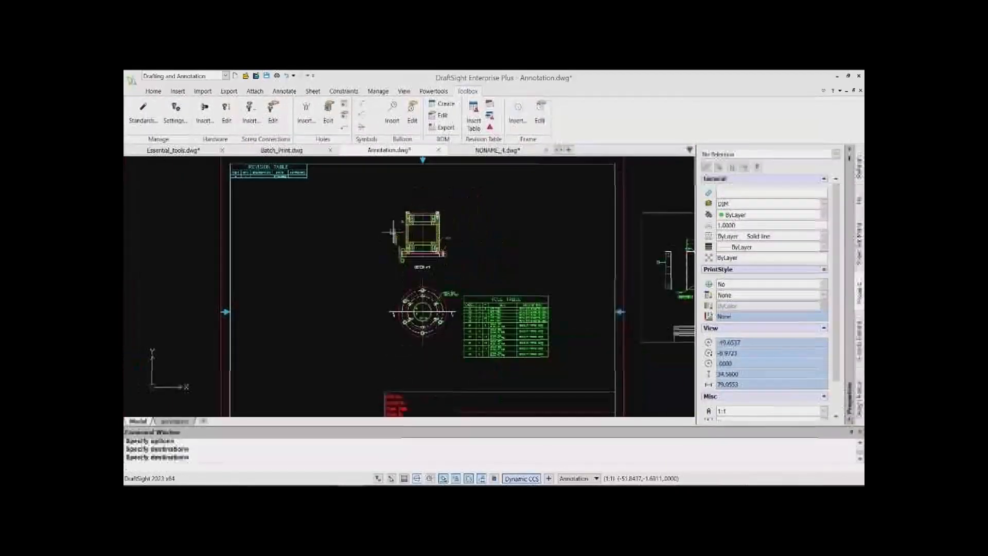
pyautogui.moveTo(363, 235); pyautogui.dragTo(364, 231, button='middle')
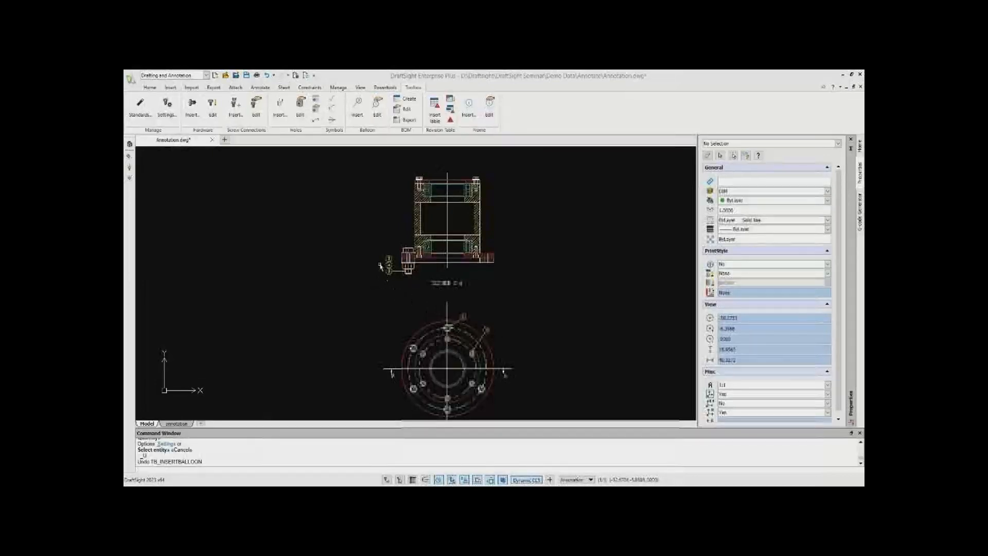
# Add a balloon callout to the socket head screw in the lower-left part of section A-A, placing it below the flange
pyautogui.scroll(5, 400, 265)
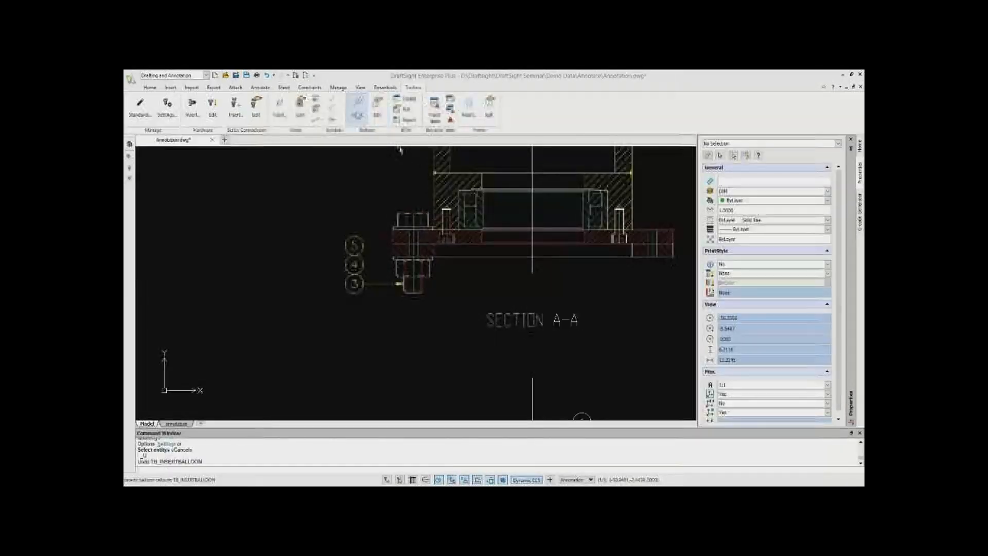
pyautogui.press('Return')
pyautogui.scroll(5, 457, 267)
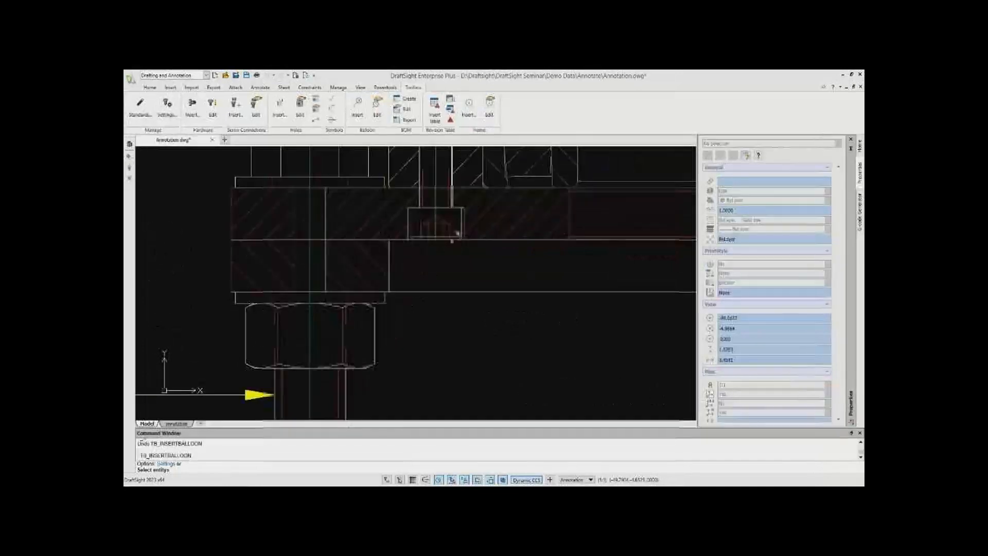
pyautogui.click(461, 238)
pyautogui.click(460, 237)
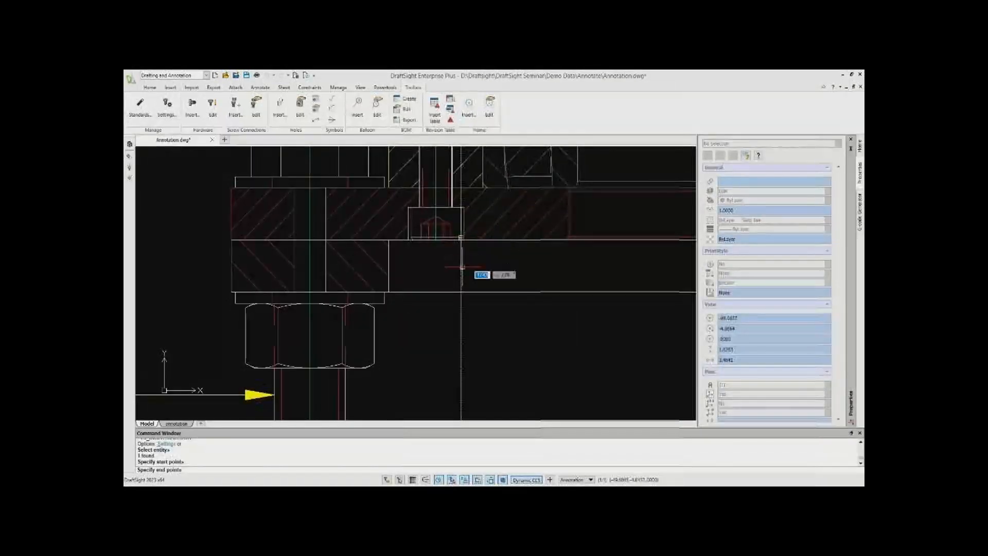
pyautogui.click(509, 337)
pyautogui.press('Return')
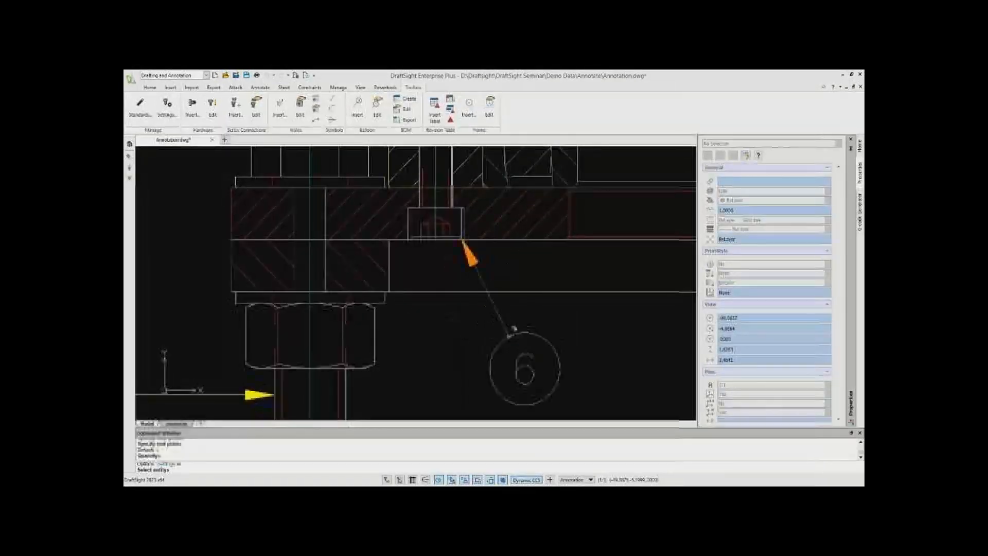
# Create a bill of materials table in the empty area to the left of the section view
pyautogui.scroll(-5, 509, 337)
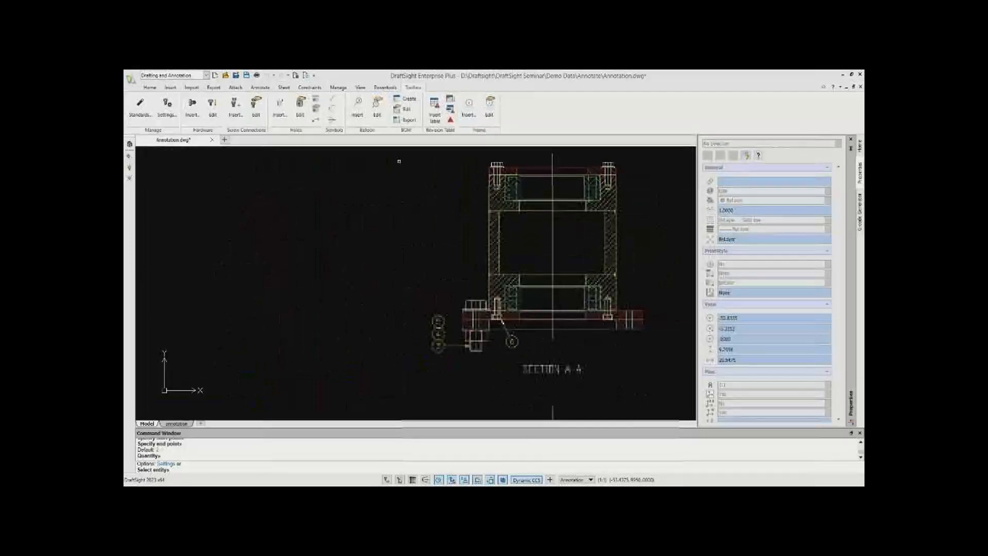
pyautogui.click(407, 99)
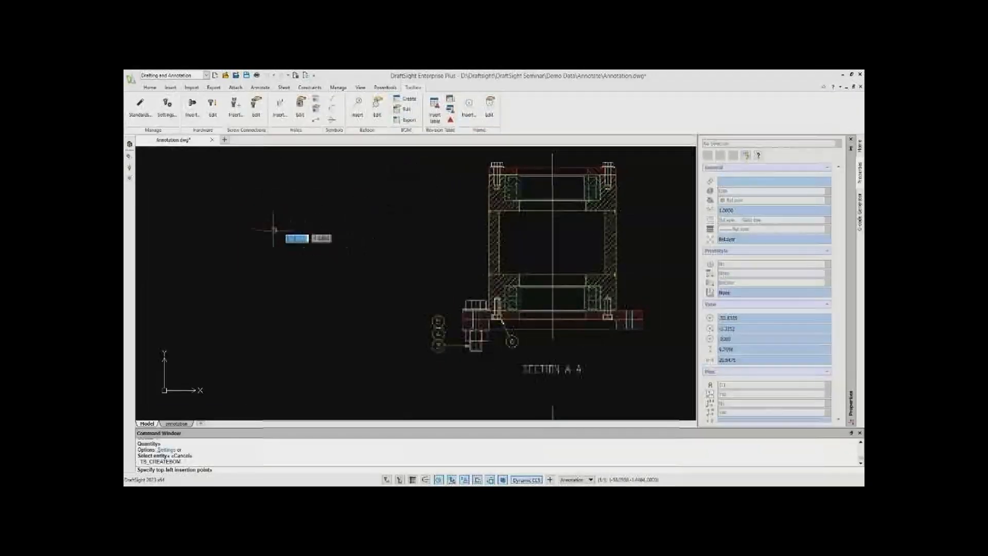
pyautogui.scroll(2, 276, 227)
pyautogui.scroll(-4, 269, 229)
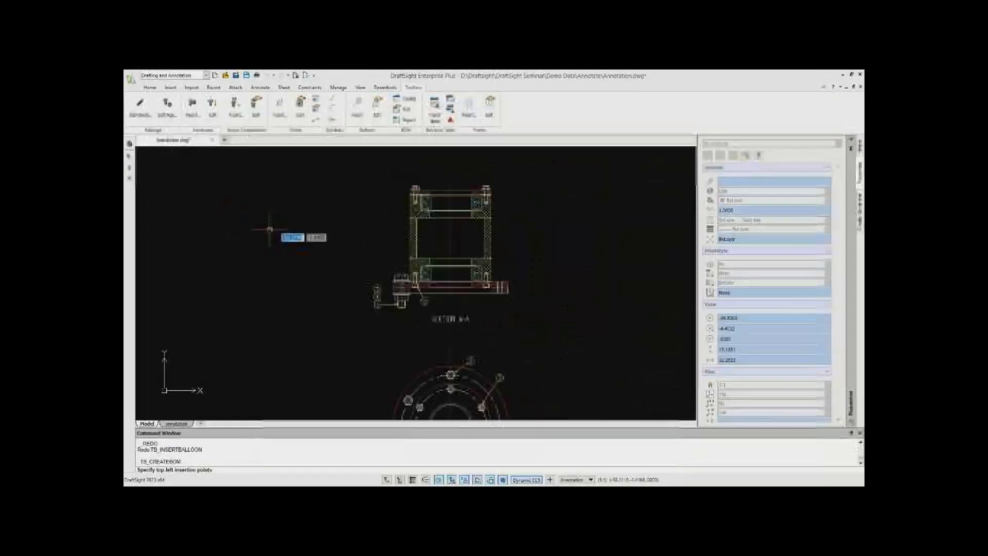
pyautogui.click(159, 186)
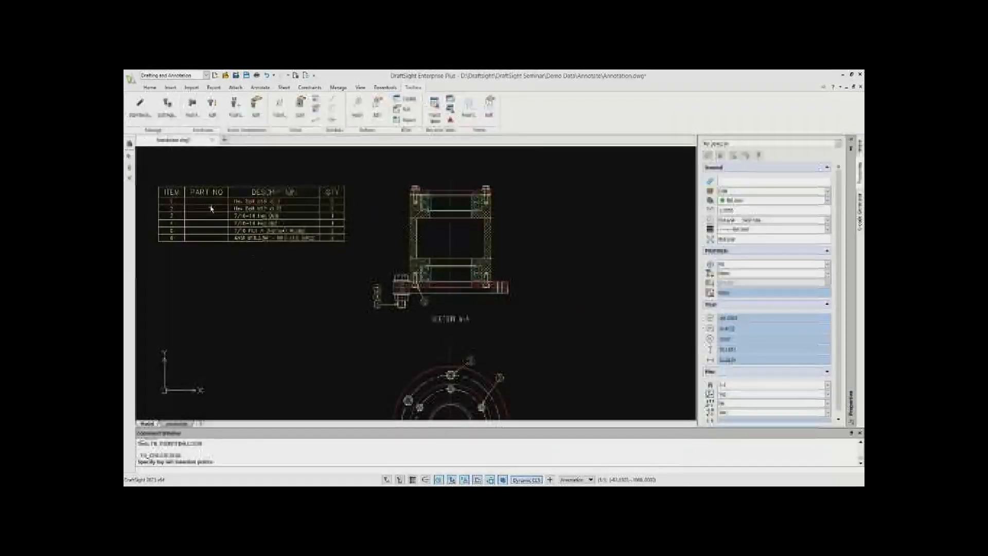
# Examine the bill of materials and review the Toolbox settings for holes, tables and layers without changing them
pyautogui.scroll(2, 241, 217)
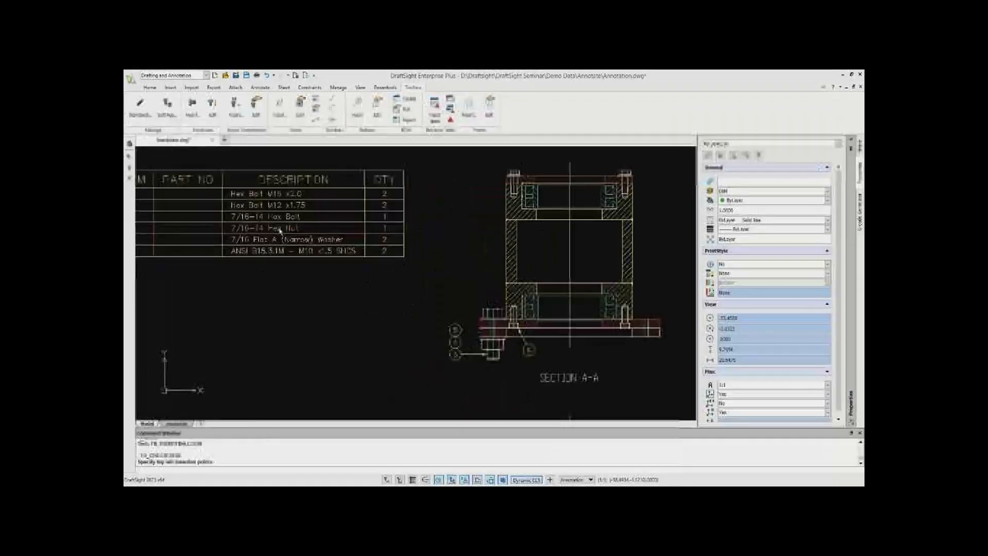
pyautogui.scroll(-2, 285, 267)
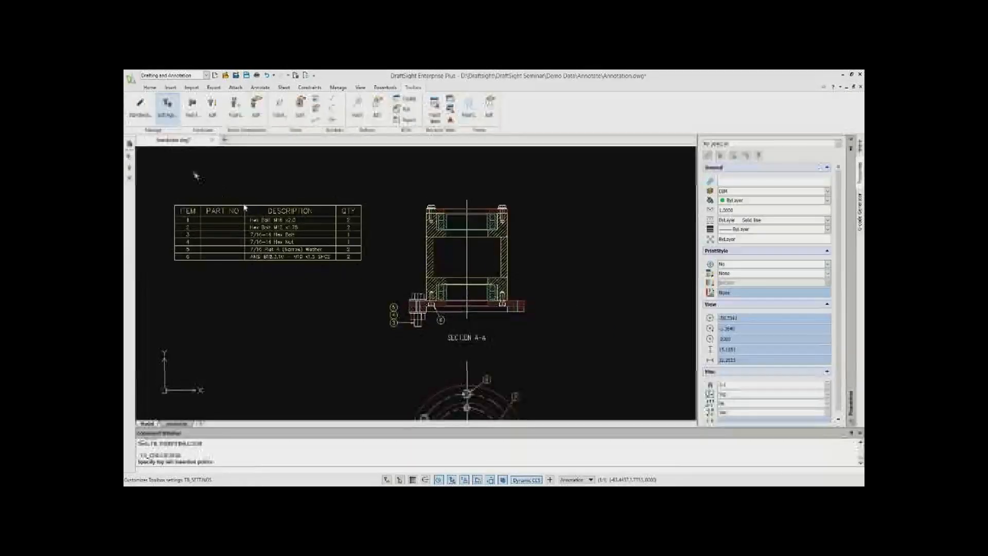
pyautogui.click(167, 105)
pyautogui.click(241, 231)
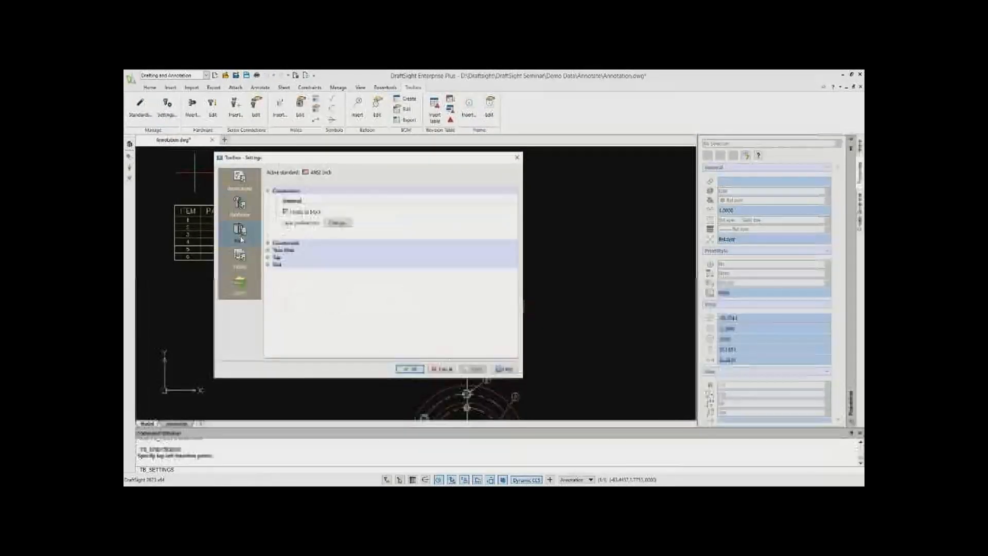
pyautogui.click(241, 259)
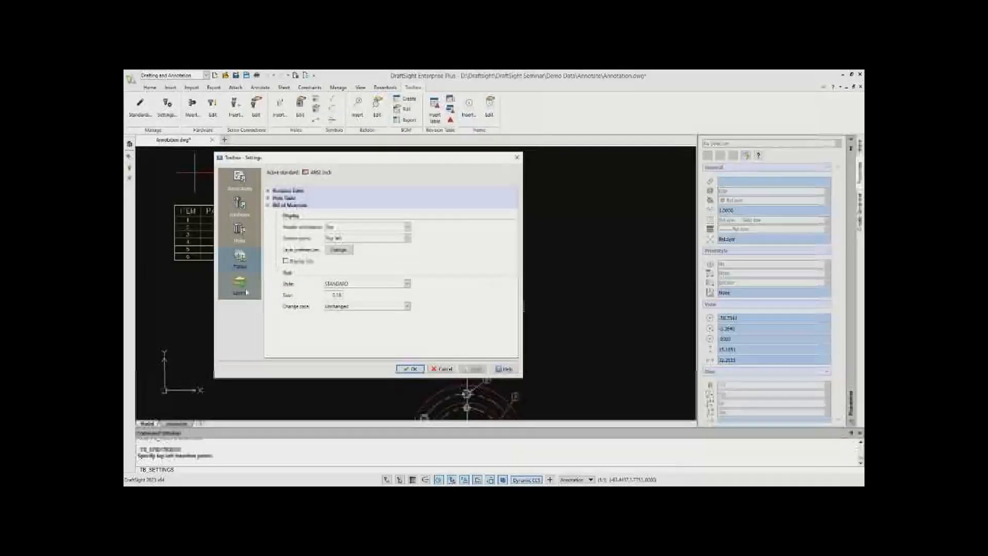
pyautogui.click(242, 288)
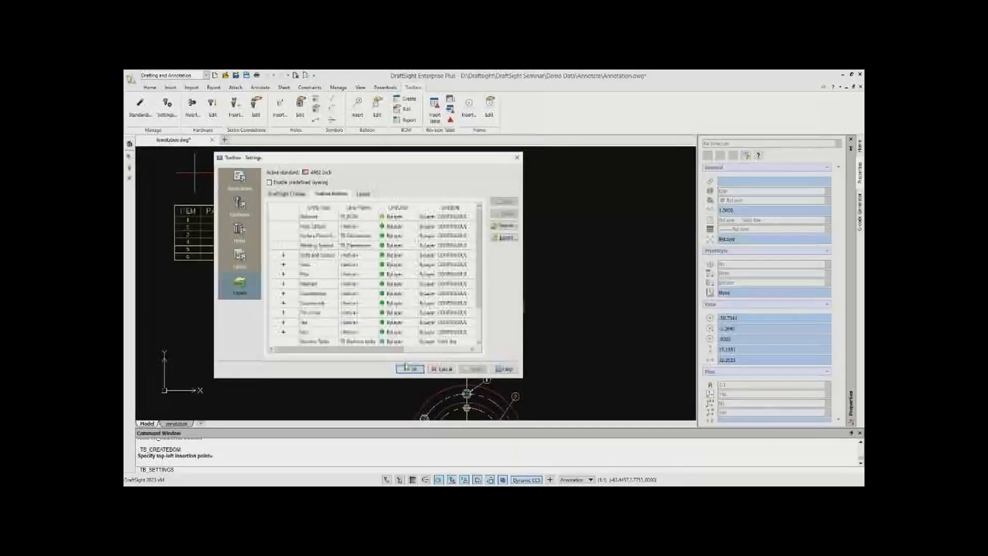
pyautogui.click(409, 368)
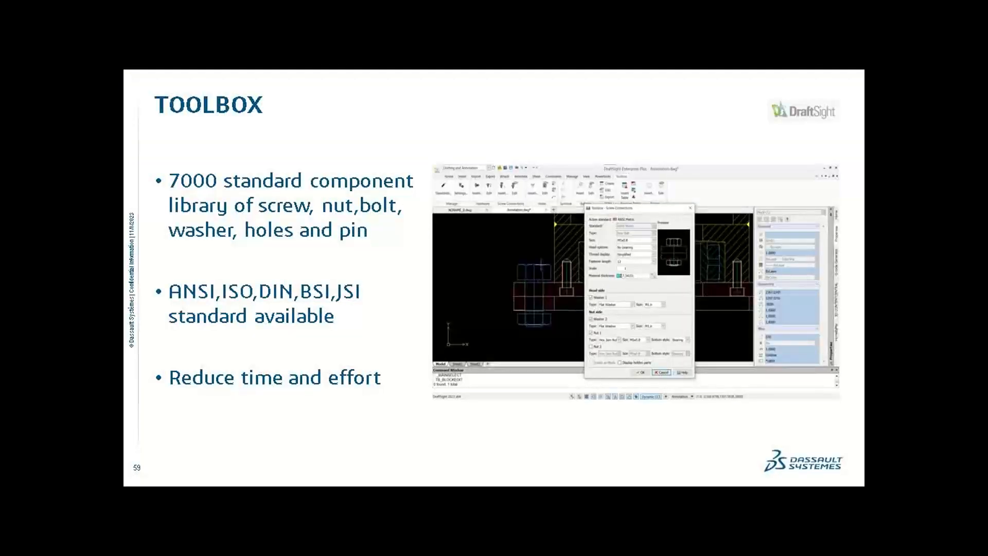
pyautogui.press('Right')
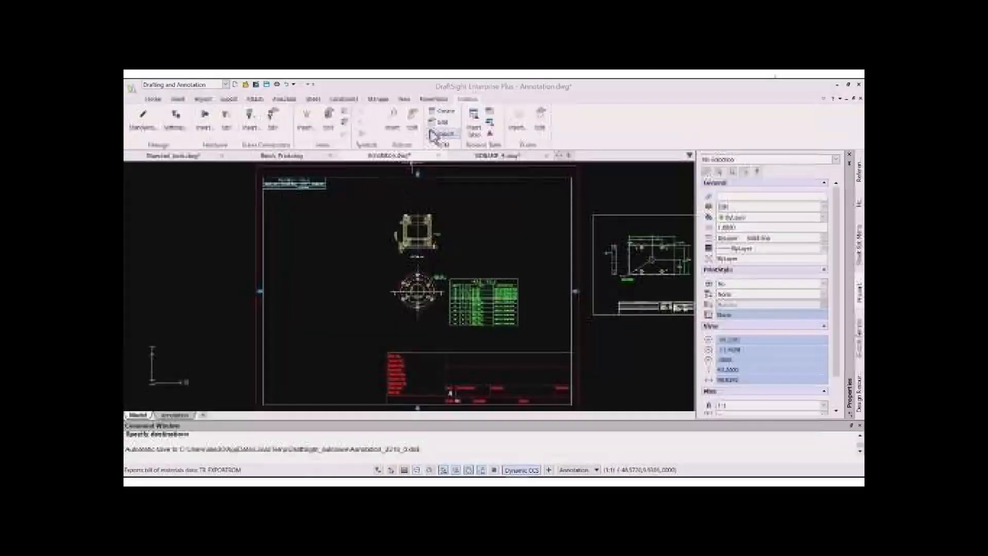
# Open the Draw Compare tool and load Layout_v1.dwg as the first drawing and Layout_v2.dwg as the second
pyautogui.click(434, 100)
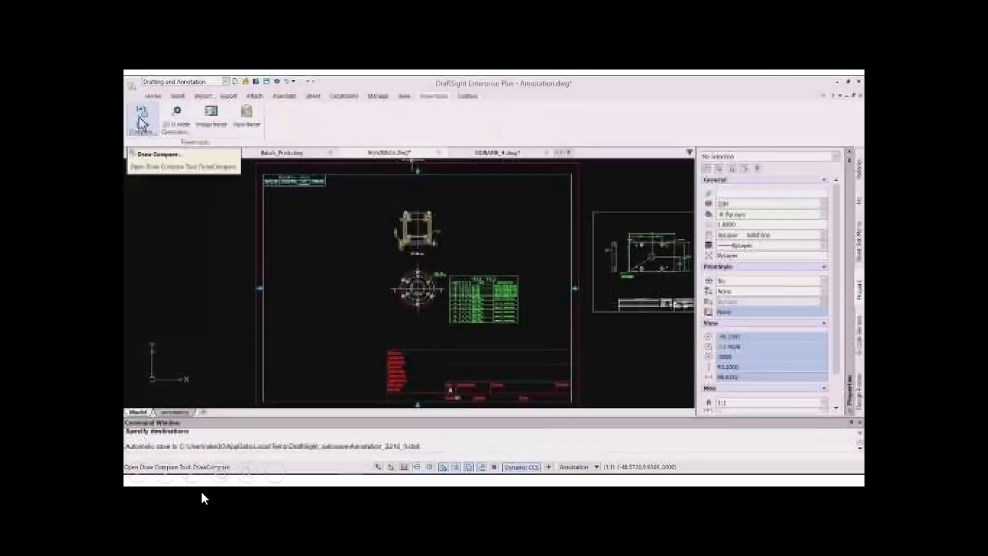
pyautogui.click(141, 123)
pyautogui.click(422, 144)
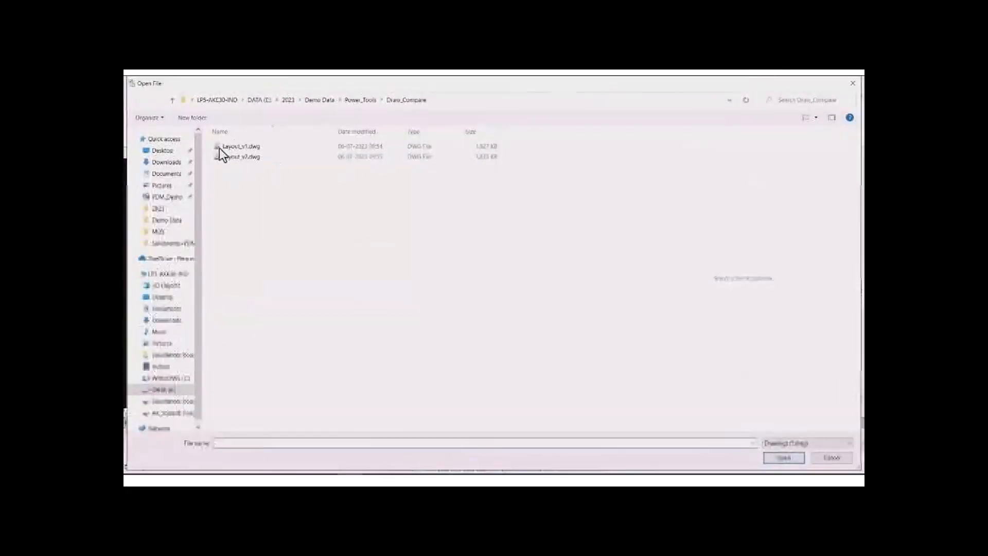
pyautogui.click(217, 146)
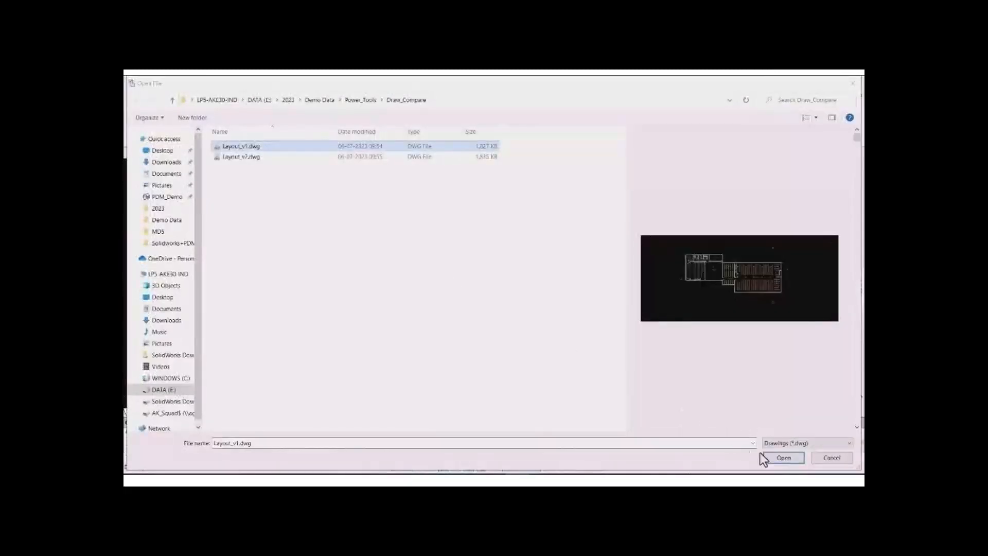
pyautogui.click(769, 457)
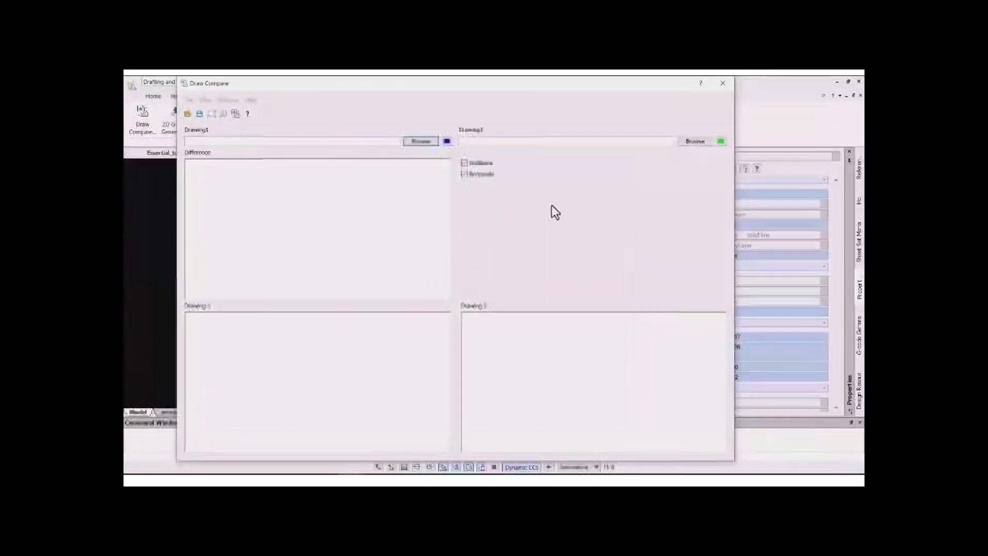
pyautogui.click(694, 142)
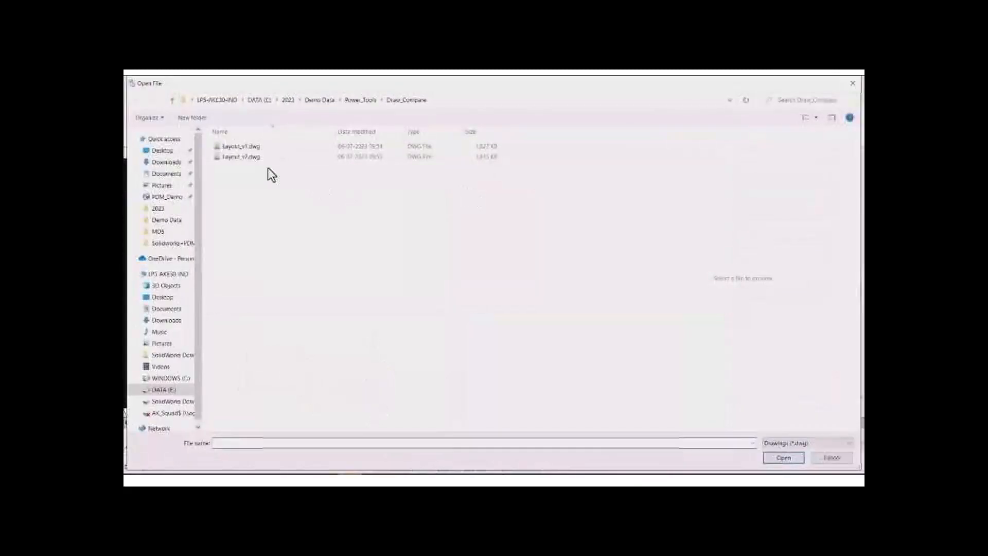
pyautogui.click(240, 157)
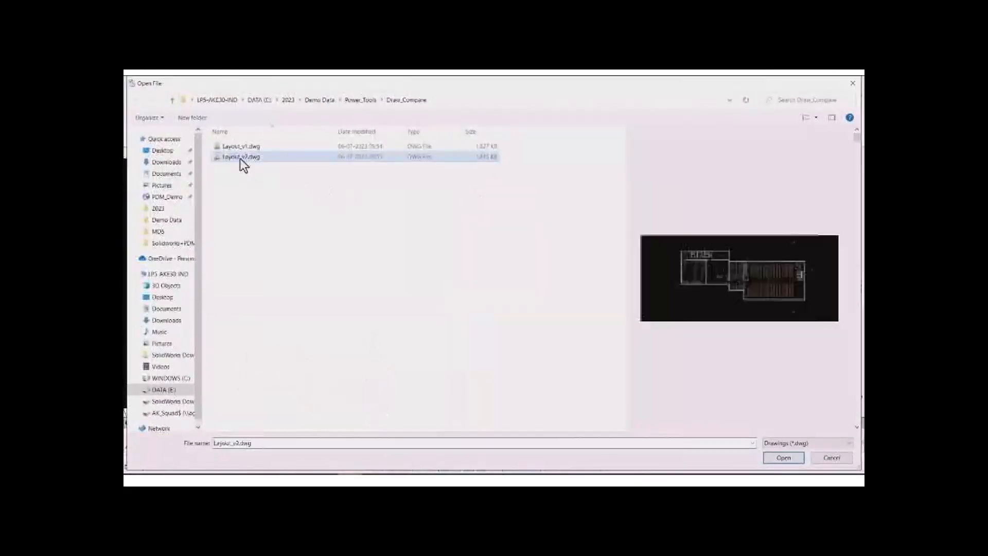
pyautogui.click(784, 457)
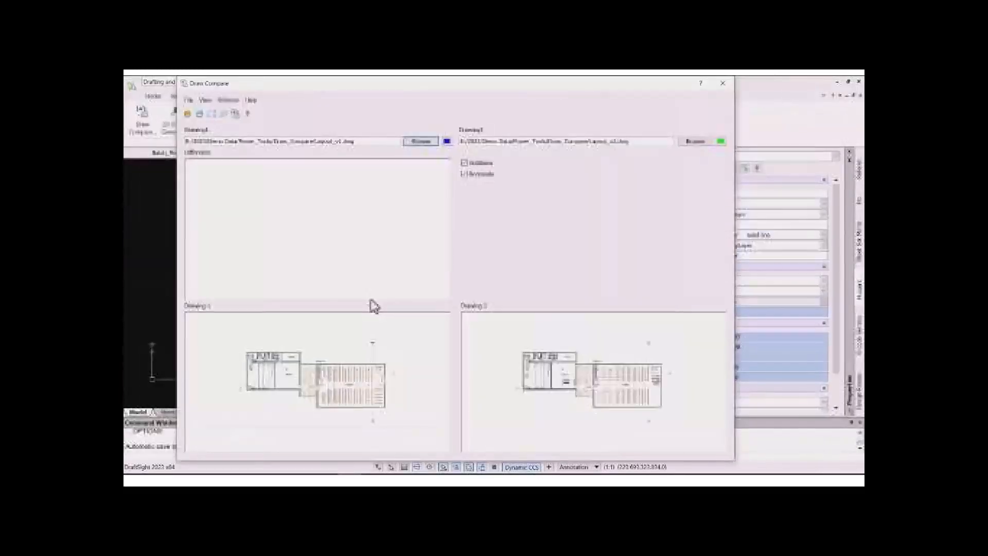
# Compare the two layout drawings with additions and removals shown, and inspect the area of differences
pyautogui.click(235, 113)
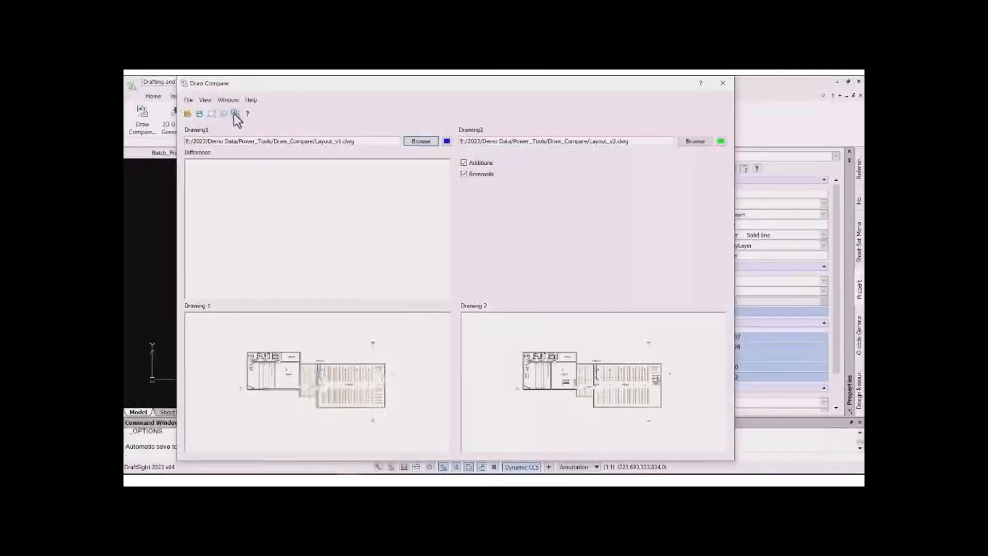
pyautogui.click(211, 116)
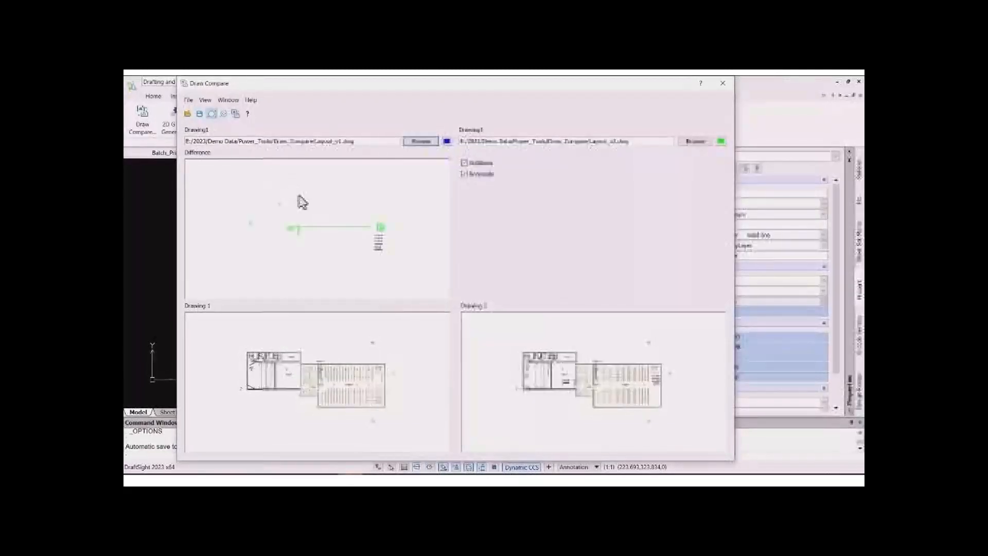
pyautogui.moveTo(308, 203); pyautogui.dragTo(426, 267)
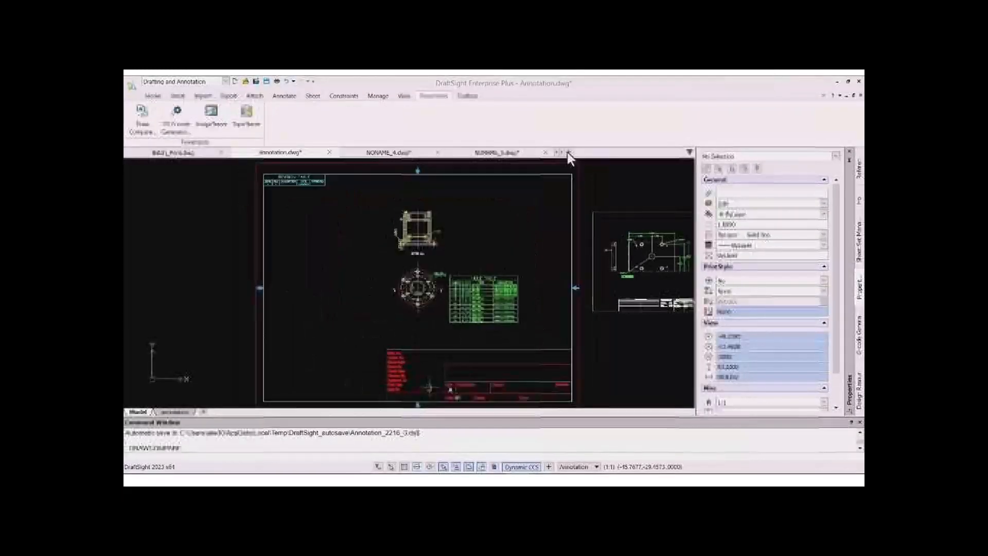
# Create a new drawing and open UBW-21161-44764.DXF from the G-Code folder in Power_Tools
pyautogui.click(568, 152)
pyautogui.click(245, 82)
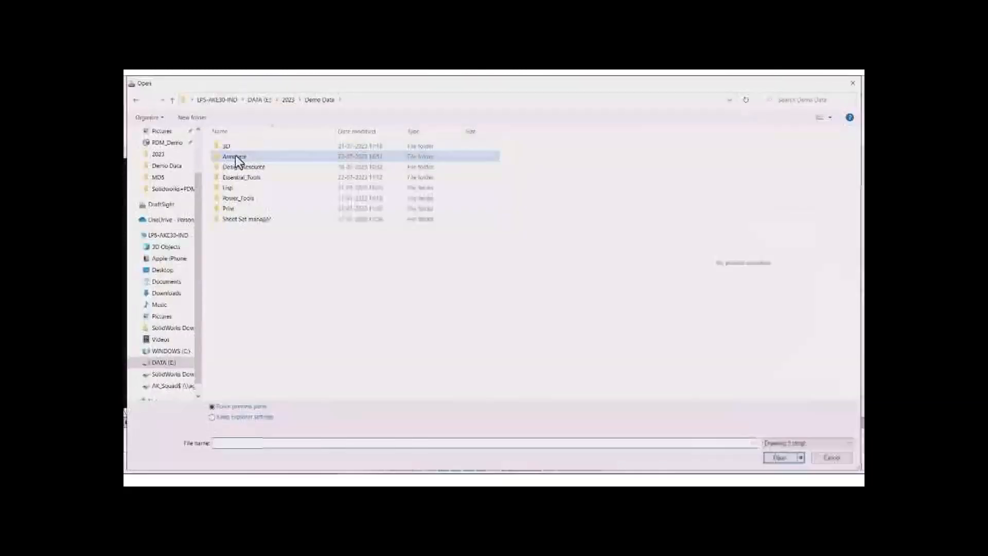
pyautogui.doubleClick(236, 200)
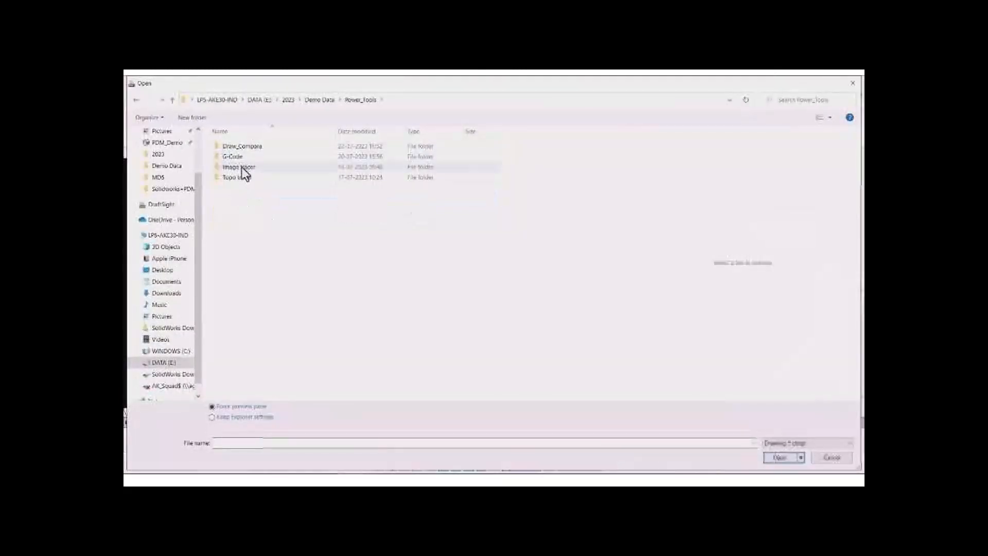
pyautogui.doubleClick(241, 157)
pyautogui.click(796, 445)
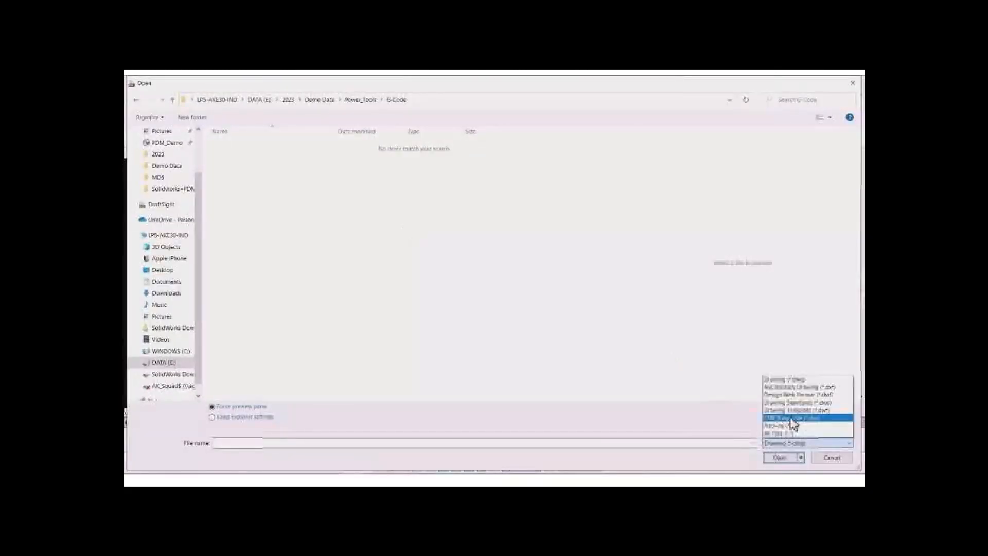
pyautogui.click(797, 387)
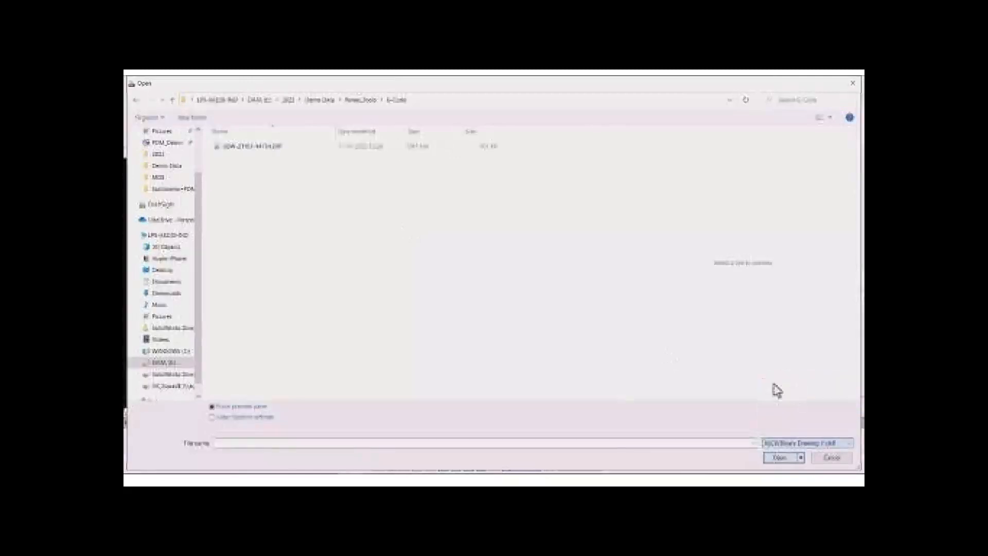
pyautogui.click(260, 147)
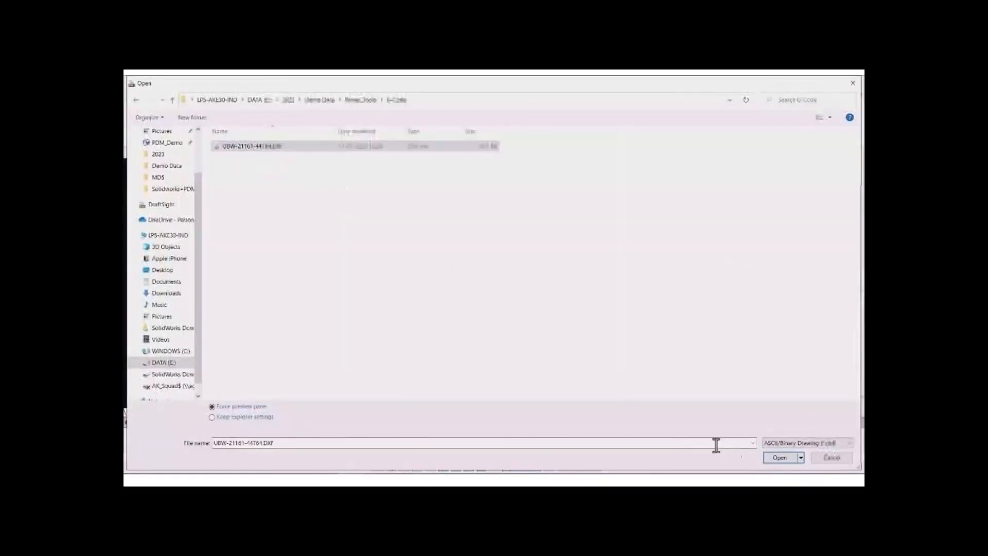
pyautogui.click(769, 455)
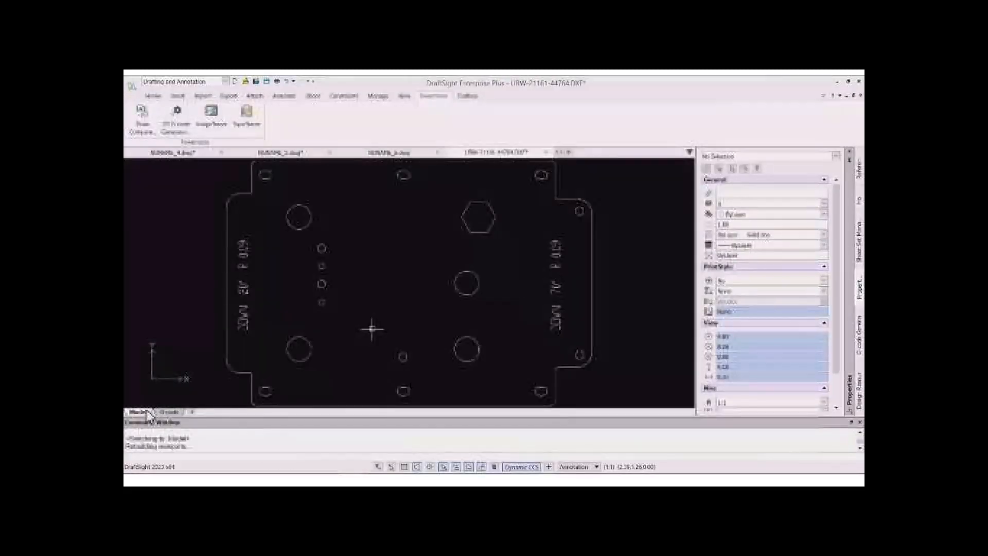
# Generate a 2D toolpath in the G-code Generator for all entities of the plate
pyautogui.click(859, 334)
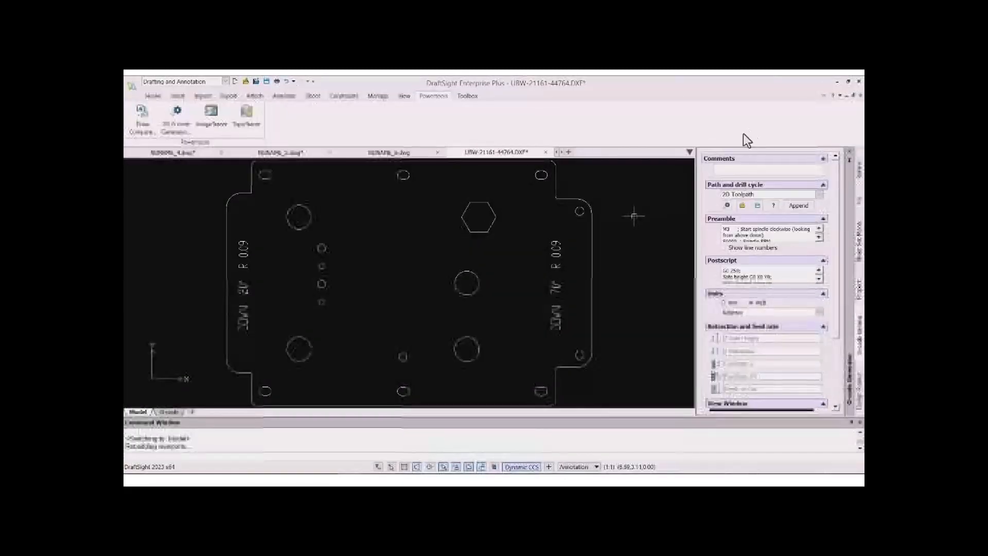
pyautogui.click(727, 206)
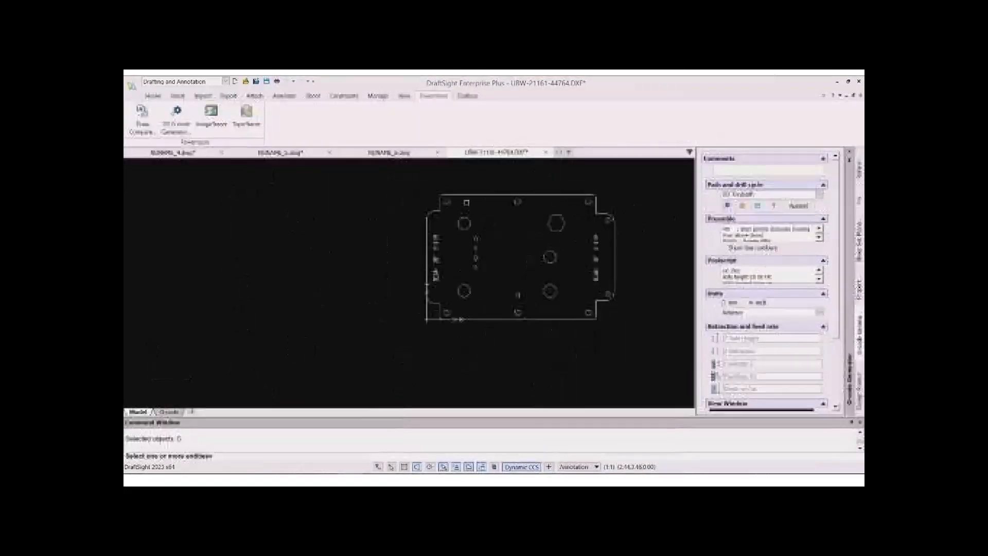
pyautogui.moveTo(420, 190); pyautogui.dragTo(624, 324)
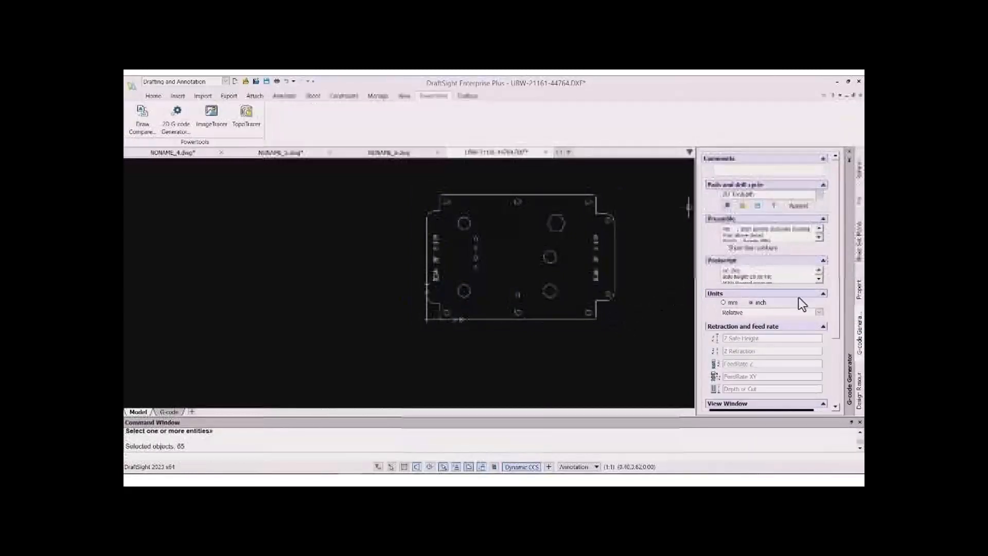
# Review the toolpath preview and save the G-code as a text file named Demo in the Demo Data folder
pyautogui.scroll(-5, 754, 332)
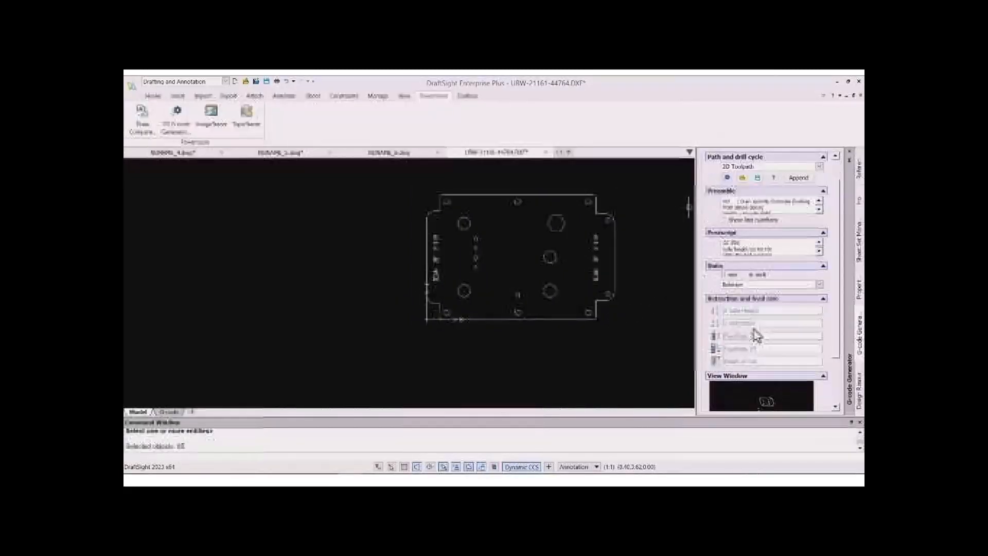
pyautogui.scroll(-4, 772, 354)
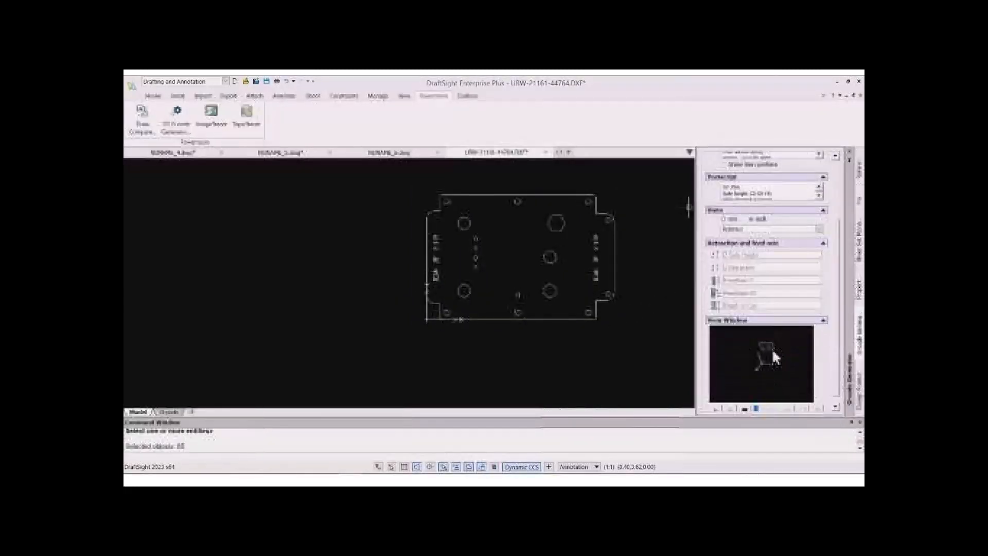
pyautogui.scroll(5, 760, 251)
pyautogui.click(759, 170)
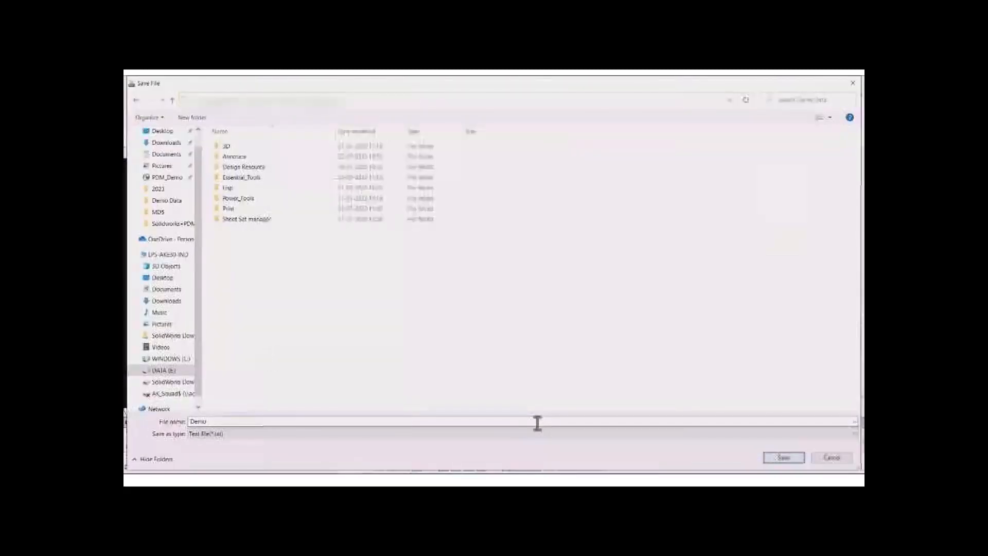
pyautogui.click(784, 457)
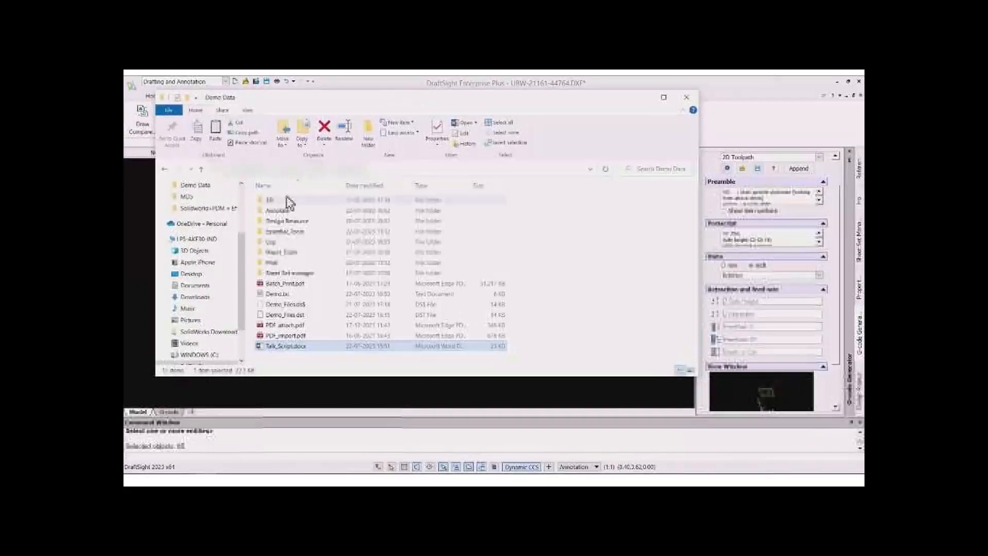
# Open the exported Demo text file to check its G-code, and close it again
pyautogui.doubleClick(285, 301)
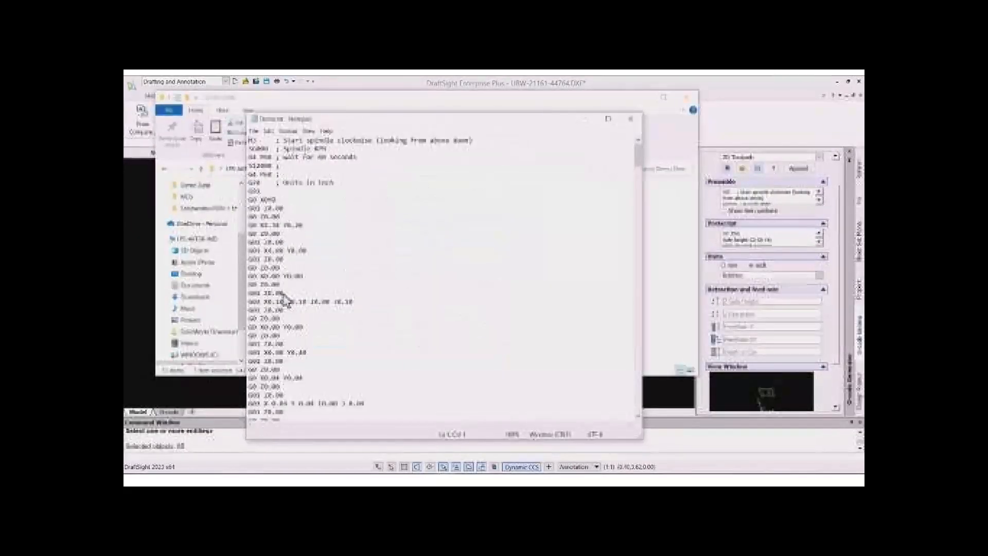
pyautogui.click(631, 120)
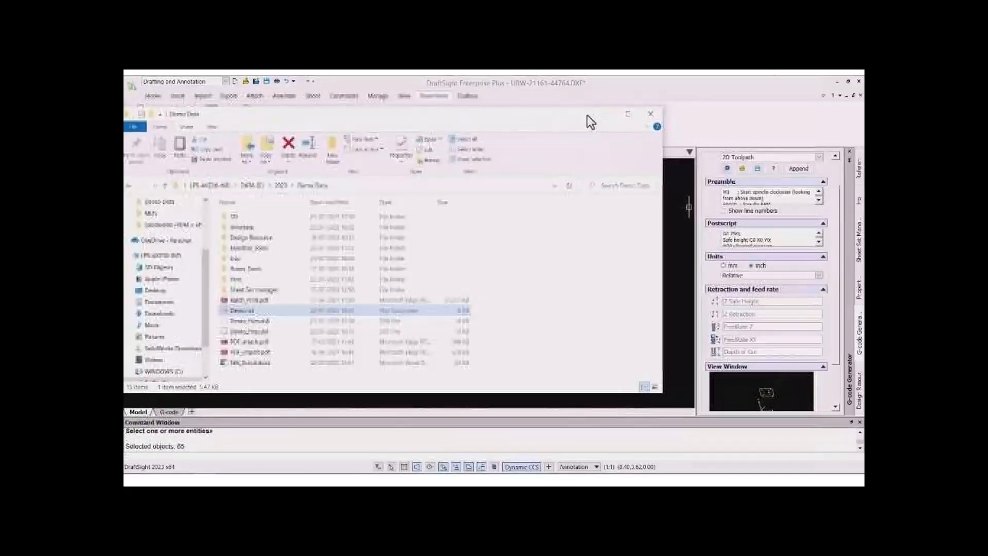
pyautogui.click(606, 114)
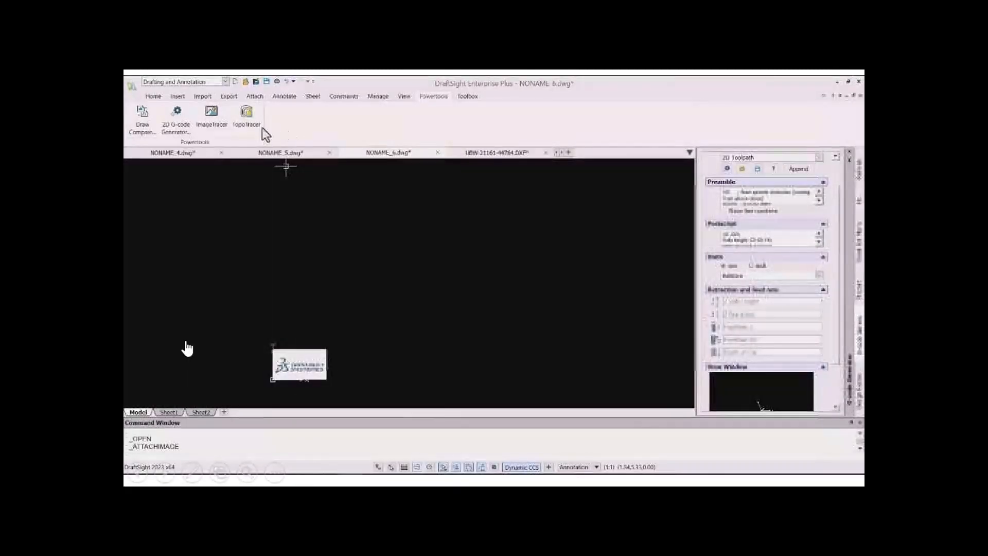
# Trace the attached Dassault Systèmes logo into geometry with ImageTracer, enclosing the whole image in the rectangular area
pyautogui.click(206, 129)
pyautogui.click(349, 259)
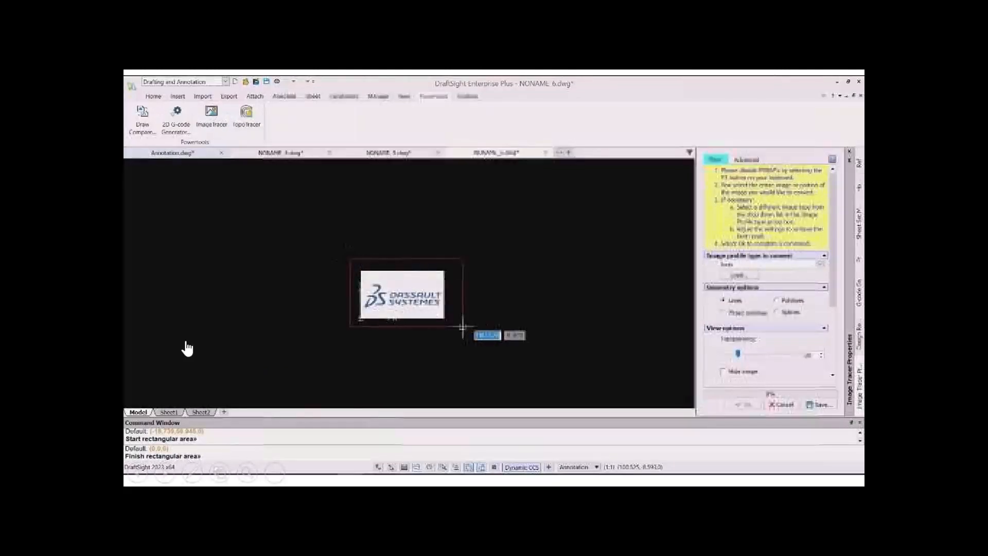
pyautogui.click(473, 340)
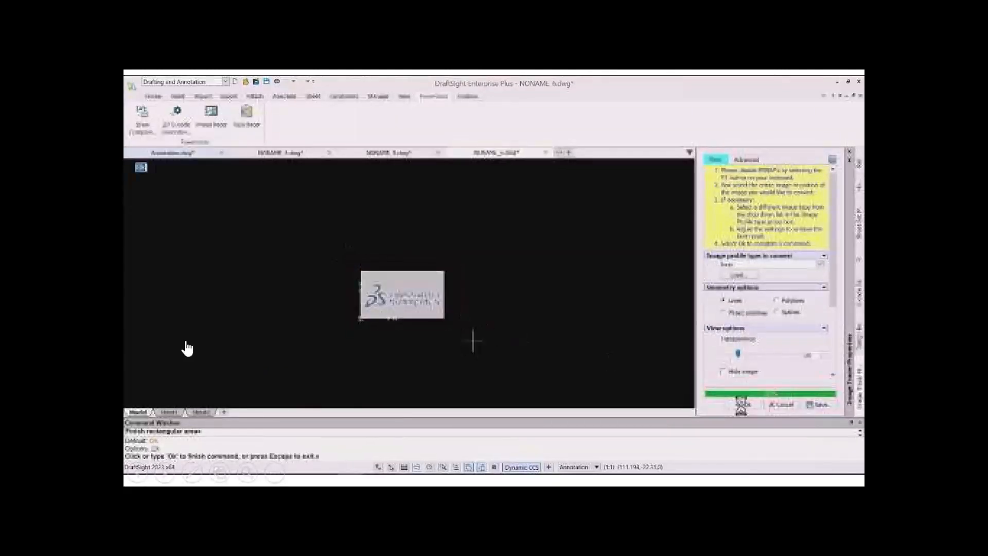
pyautogui.click(741, 405)
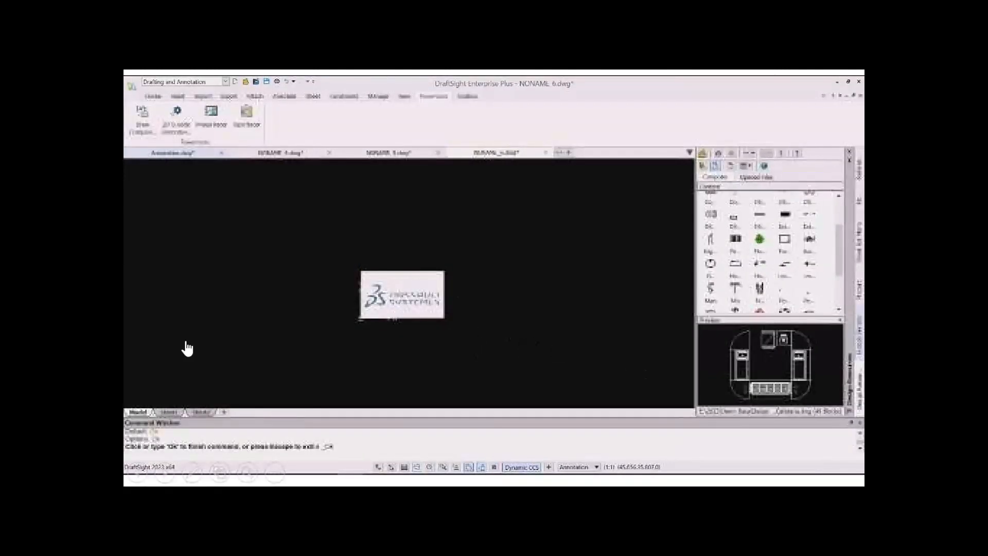
# Move the original logo image away from the traced geometry and delete the image
pyautogui.click(475, 271)
pyautogui.moveTo(473, 265); pyautogui.dragTo(508, 234)
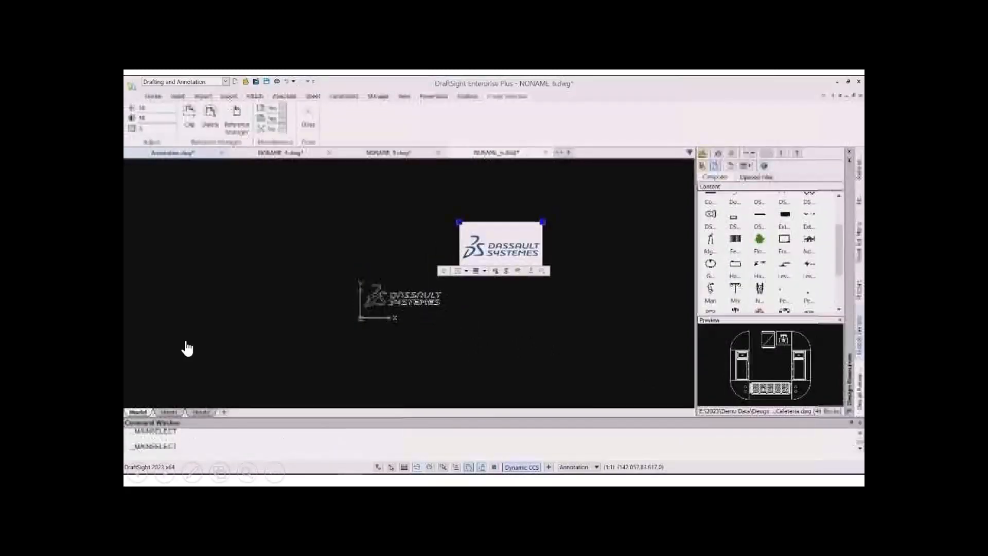
pyautogui.press('Delete')
# Cut the traced logo geometry and paste it into the title block of Annotation.dwg
pyautogui.click(327, 265)
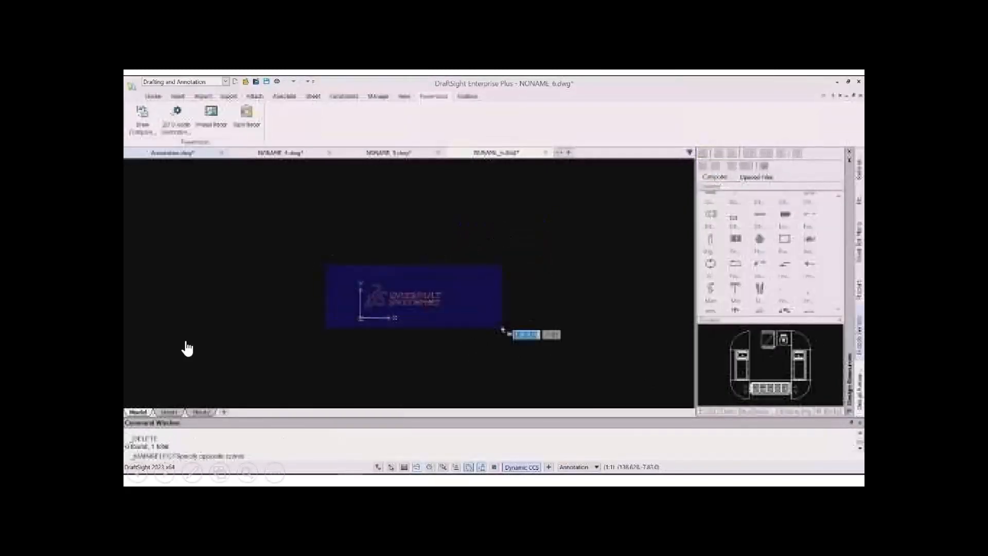
pyautogui.click(508, 331)
pyautogui.hotkey('ctrl', 'x')
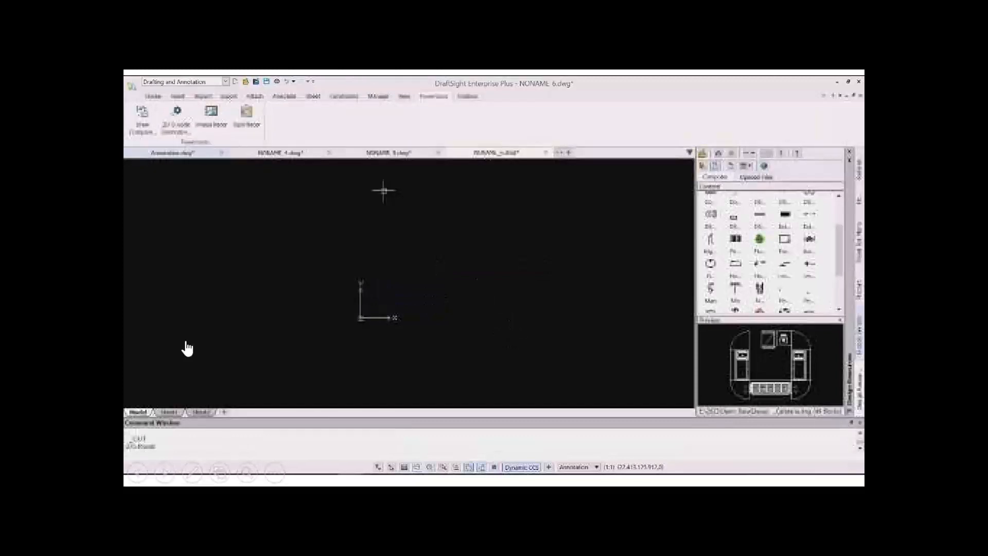
pyautogui.click(194, 153)
pyautogui.hotkey('ctrl', 'v')
pyautogui.moveTo(345, 298); pyautogui.dragTo(452, 346, button='middle')
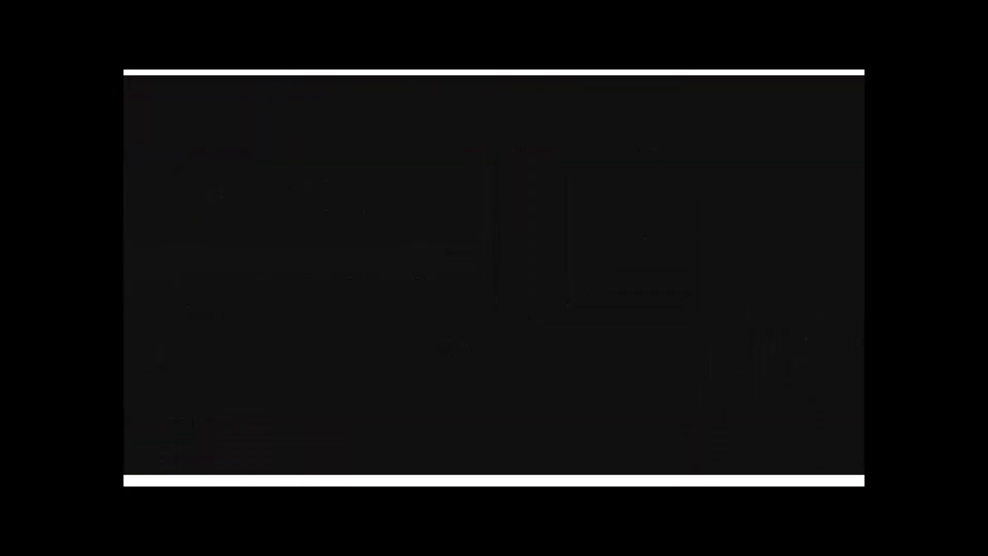
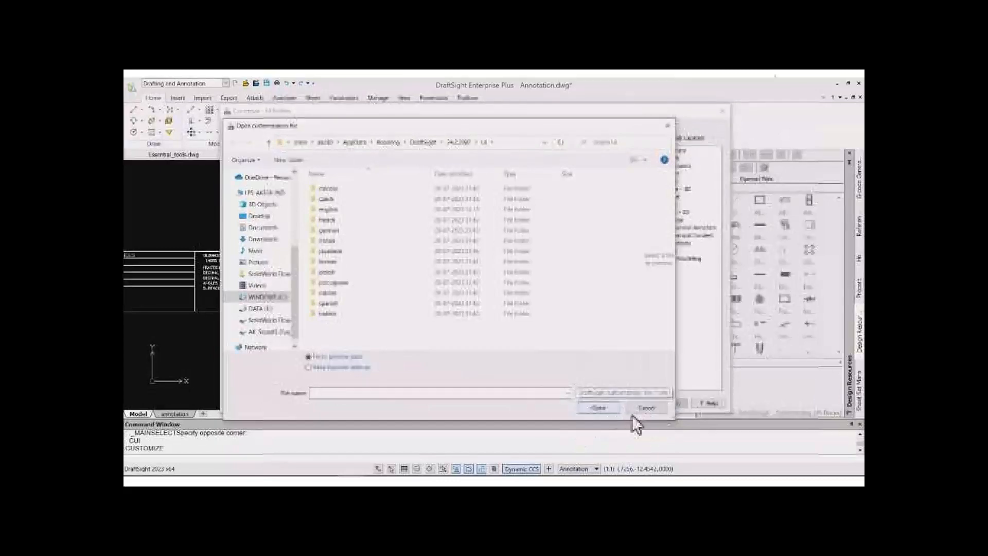
# Dismiss the customization file selection without opening a file and accept the Customize dialog for UI profiles
pyautogui.click(643, 411)
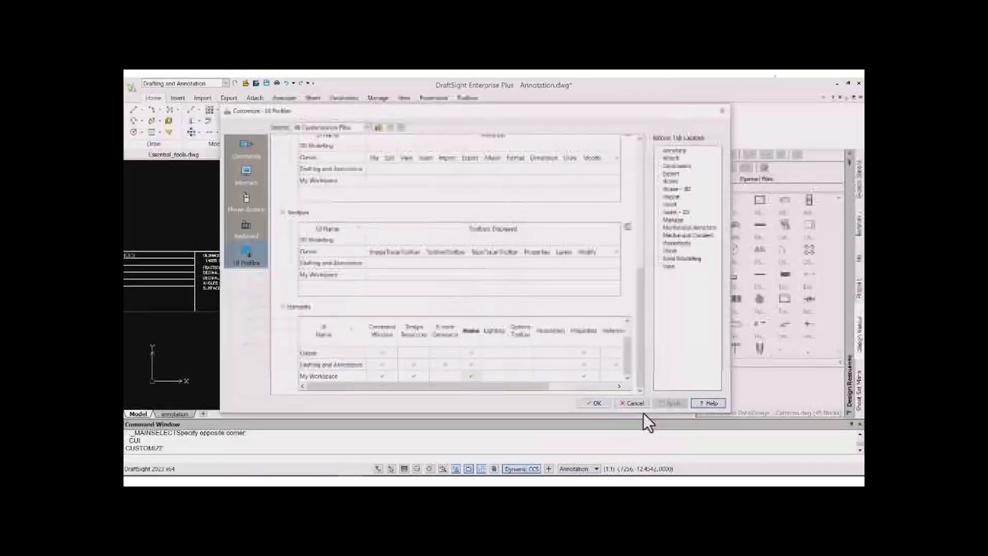
pyautogui.click(597, 403)
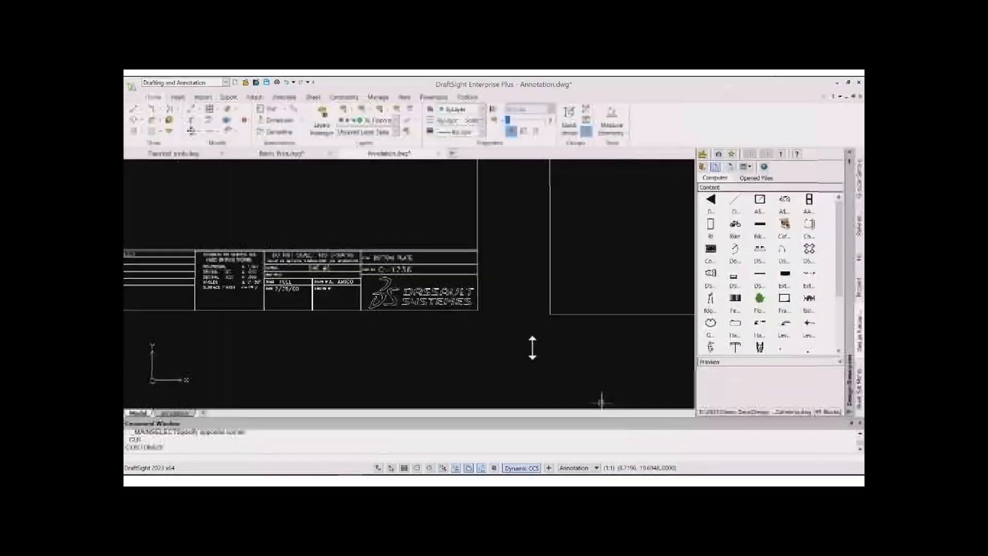
# Create a new drawing and load the mlayer.lsp application from the Lisp folder in Demo Data
pyautogui.click(453, 153)
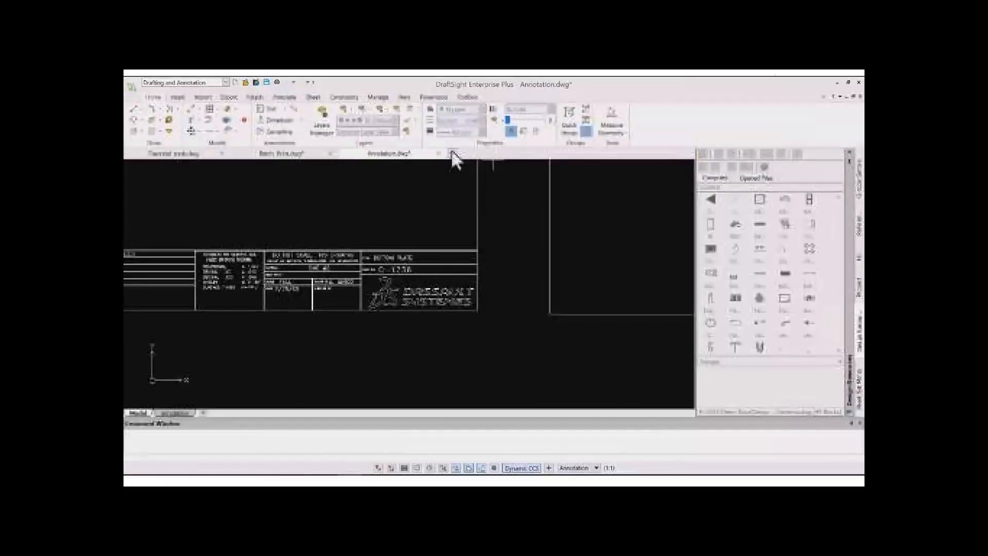
pyautogui.click(376, 99)
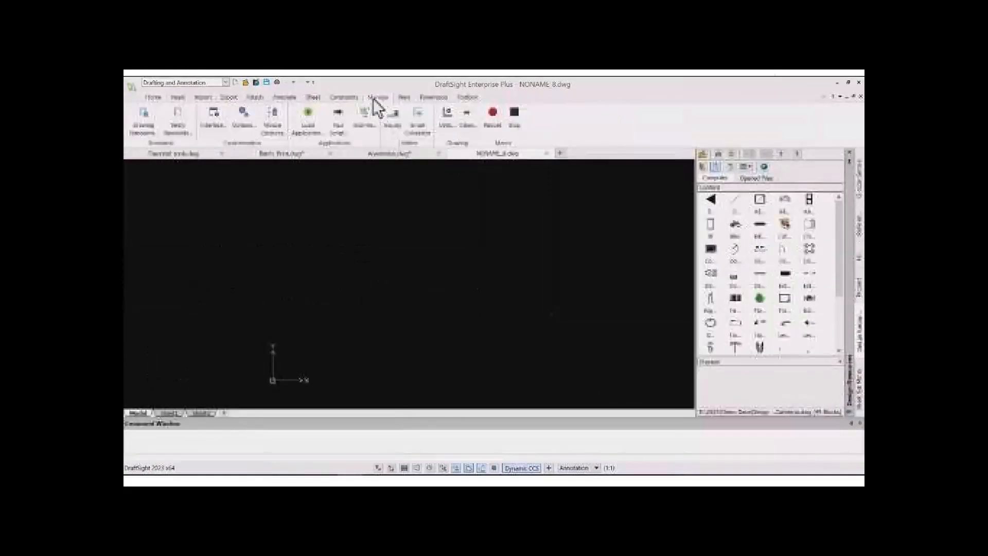
pyautogui.click(307, 122)
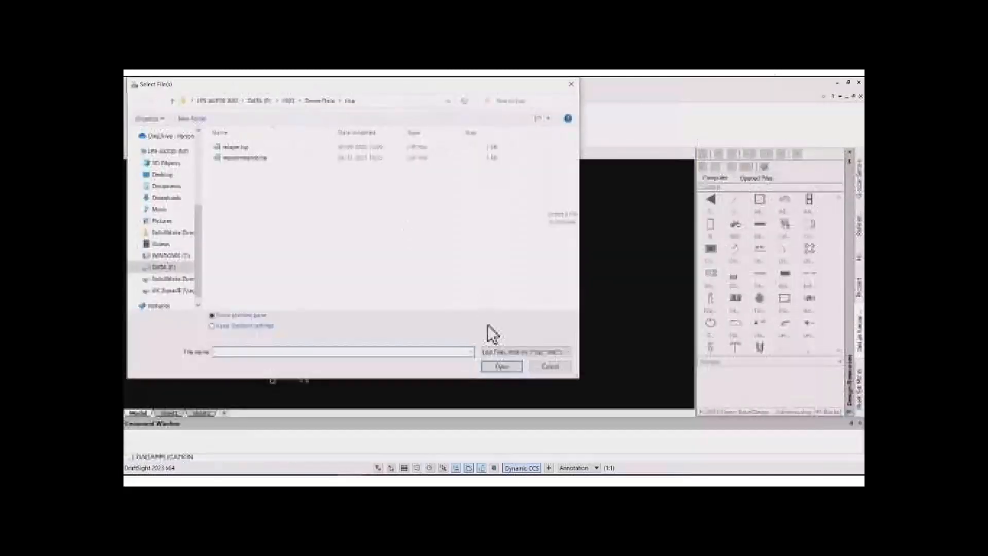
pyautogui.click(495, 352)
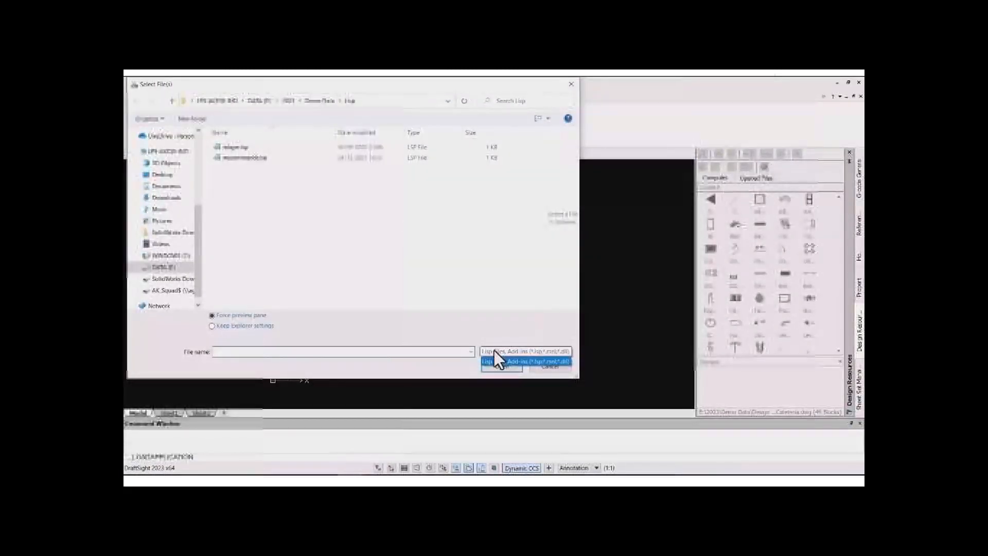
pyautogui.click(495, 350)
pyautogui.click(250, 147)
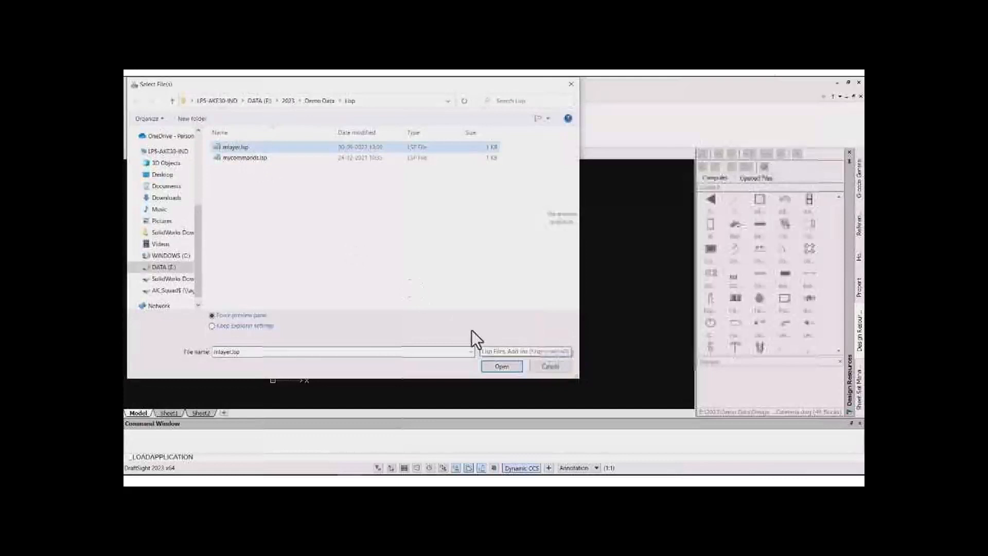
pyautogui.click(504, 366)
# Check the layers created by the Lisp file in the Layers Manager and close it
pyautogui.click(154, 97)
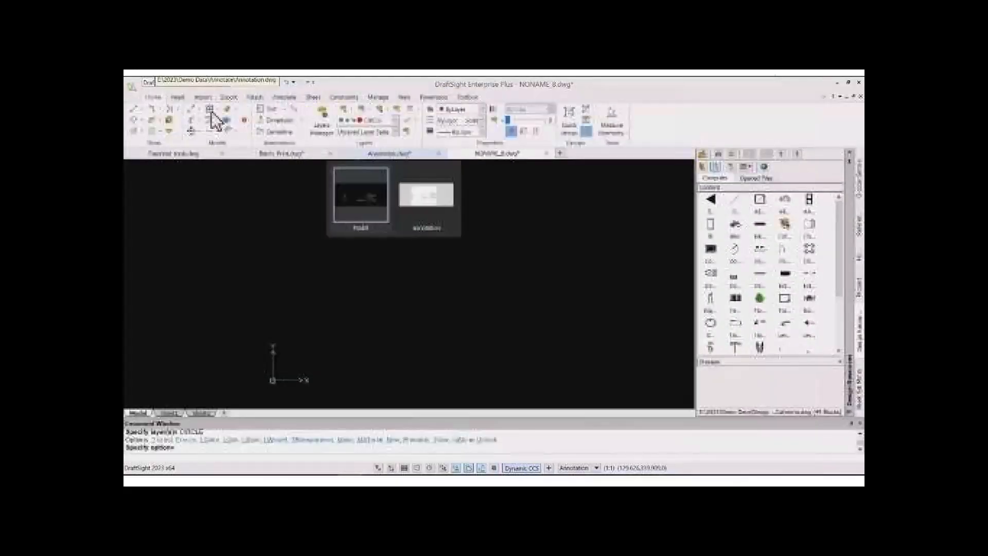
pyautogui.click(322, 109)
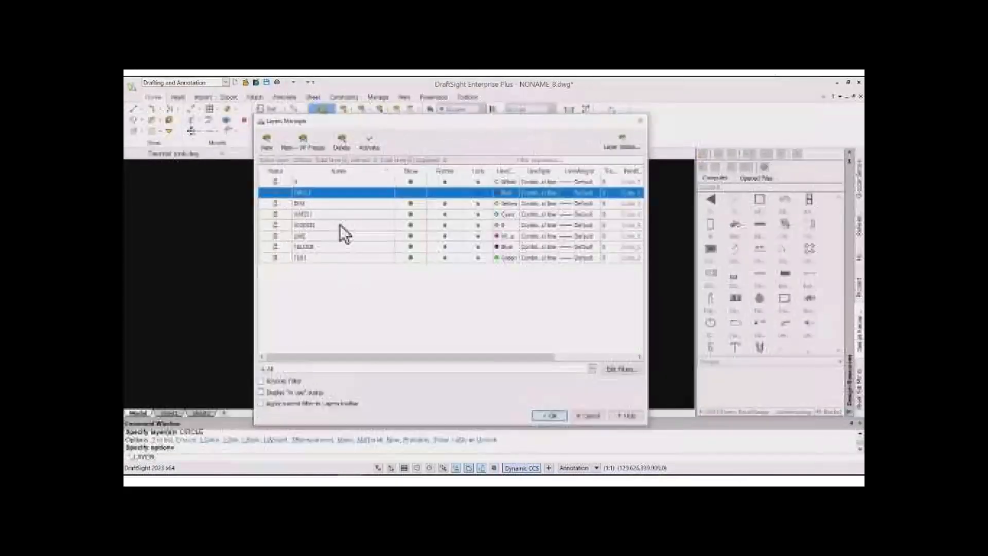
pyautogui.click(548, 415)
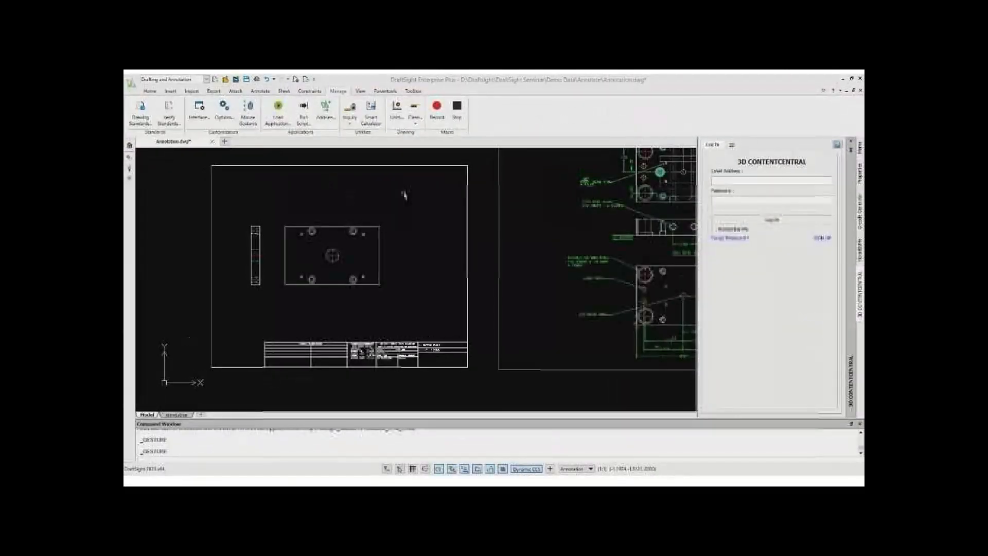
# Try a mouse gesture on the Annotation drawing and open the mouse gesture settings
pyautogui.moveTo(415, 205); pyautogui.dragTo(410, 205, button='right')
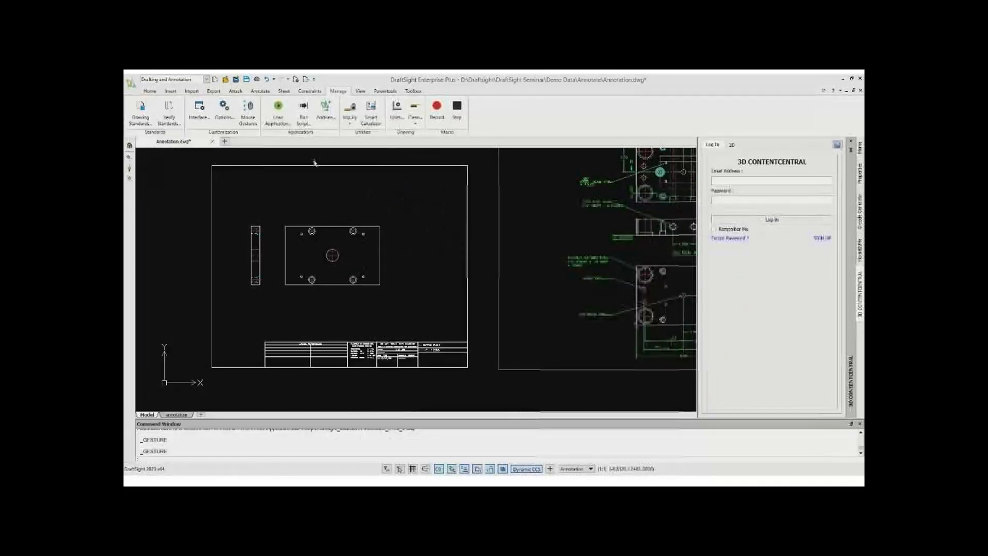
pyautogui.click(248, 109)
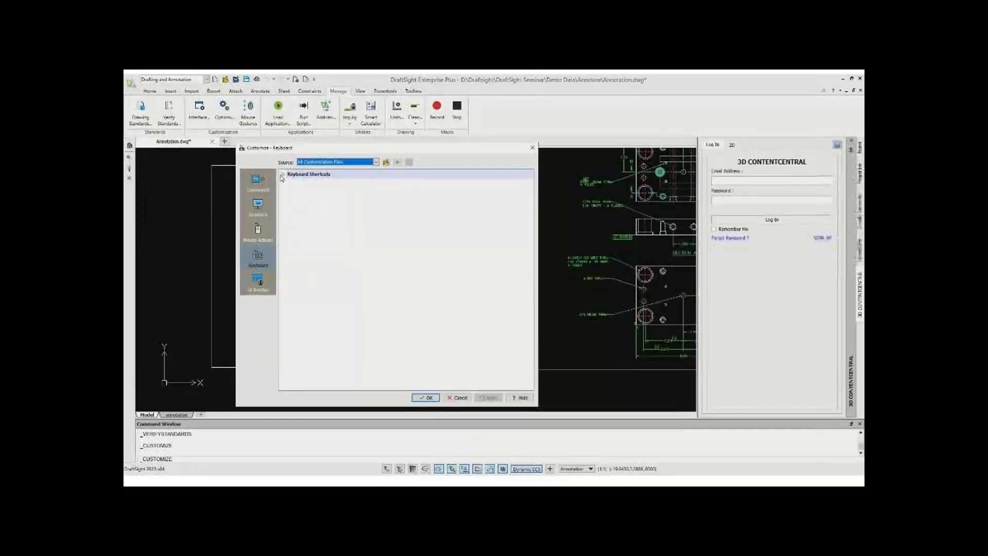
# Expand the shortcut keys in the keyboard customization and review the list down to its last entries
pyautogui.click(283, 176)
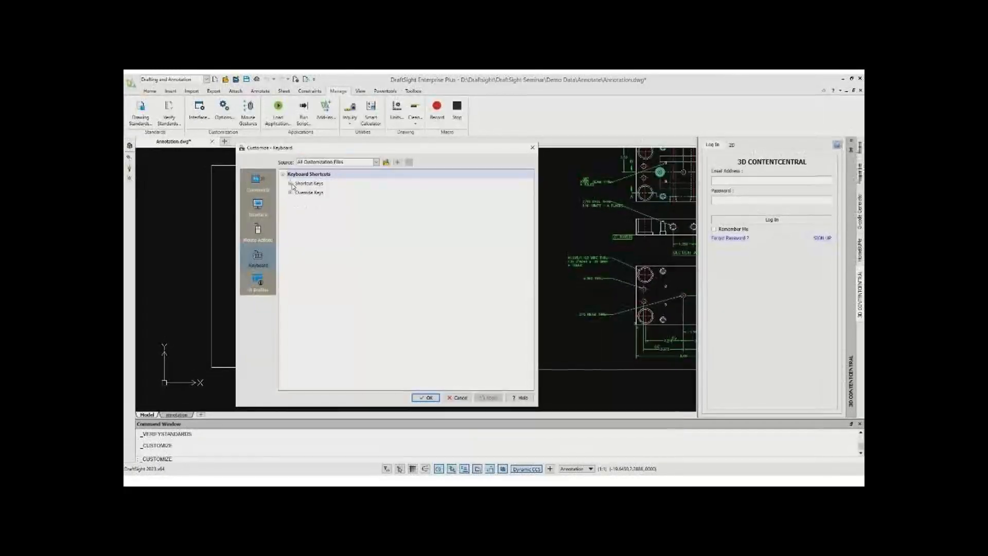
pyautogui.click(290, 184)
pyautogui.scroll(-3, 396, 269)
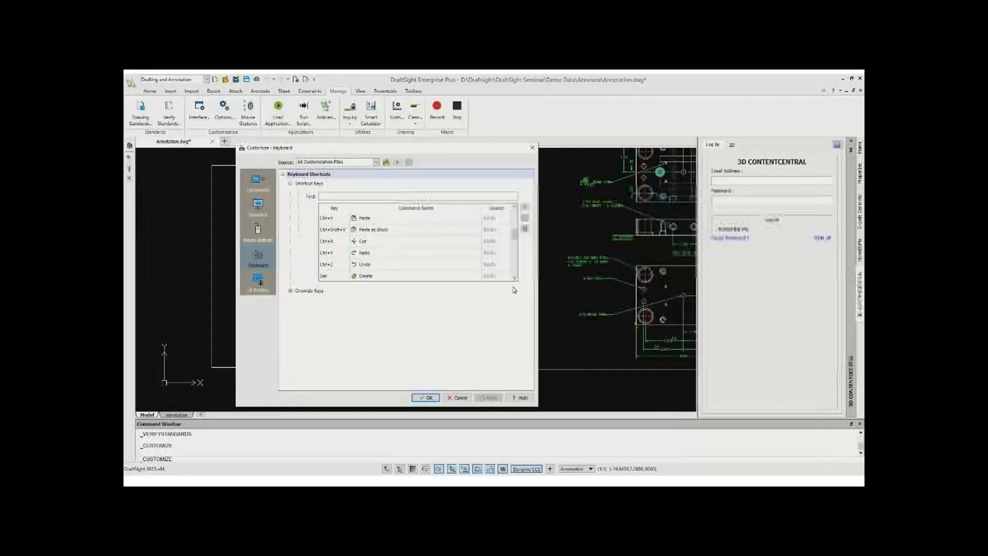
pyautogui.scroll(-10, 473, 258)
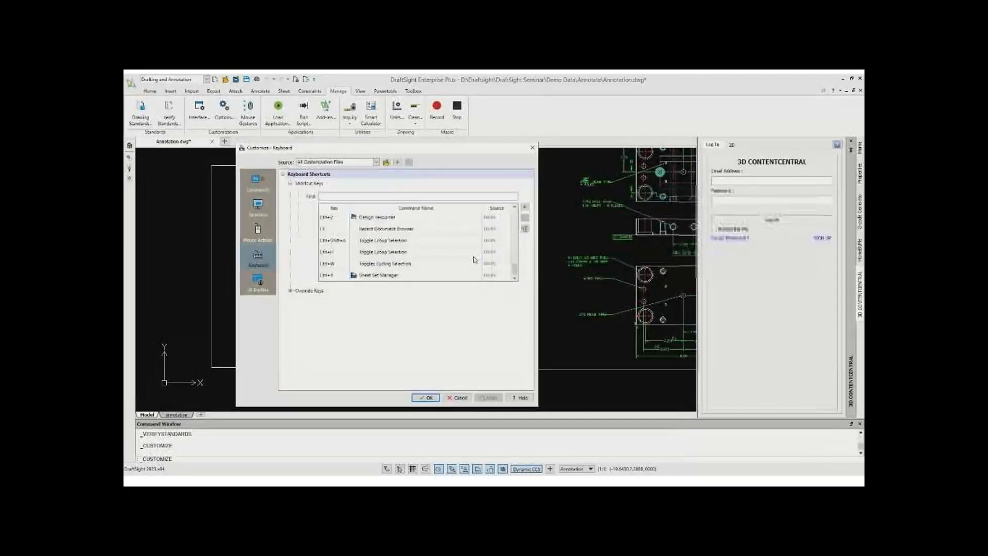
# Add an empty entry to the shortcut keys list and remove it again
pyautogui.click(525, 208)
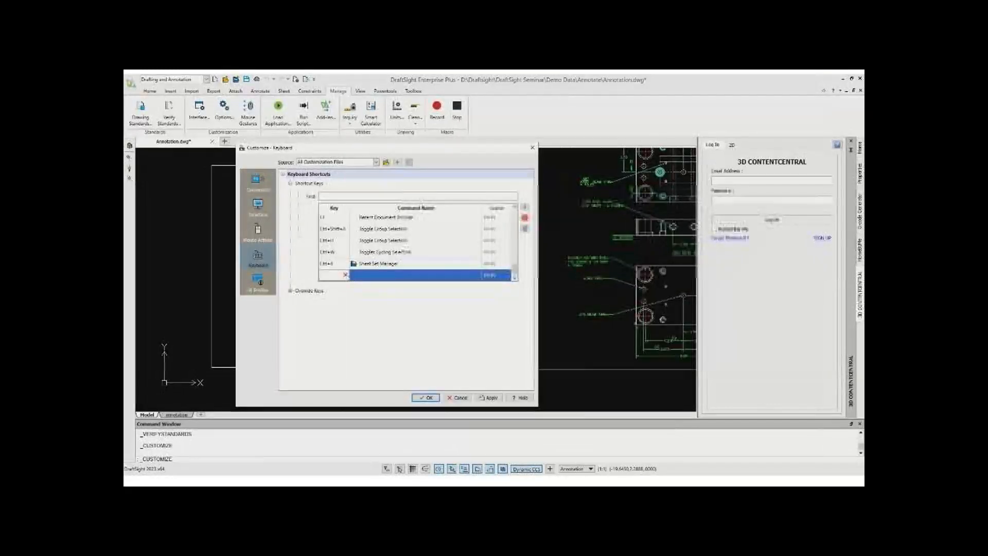
pyautogui.click(524, 218)
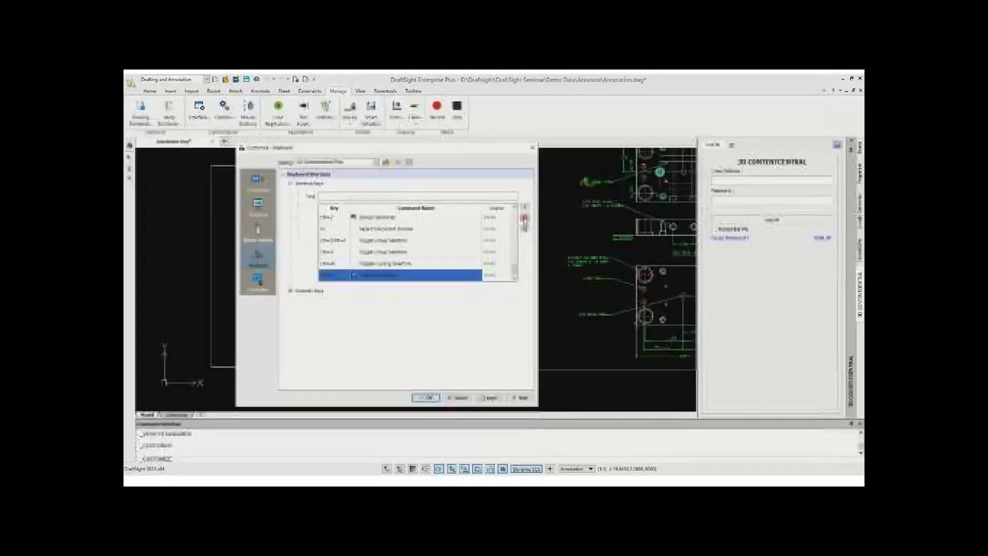
# Review the override keys list and close the Customize dialog without saving
pyautogui.click(290, 291)
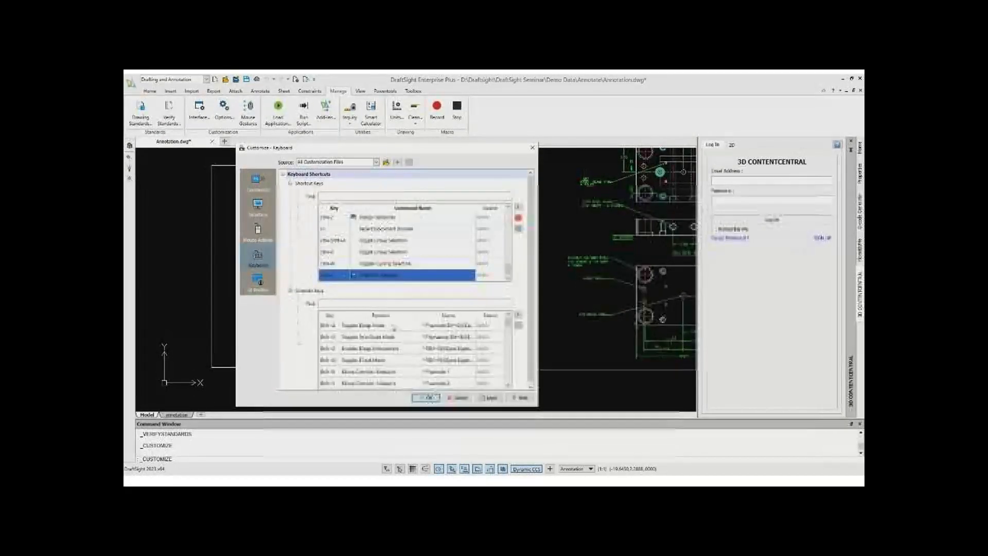
pyautogui.scroll(-3, 393, 327)
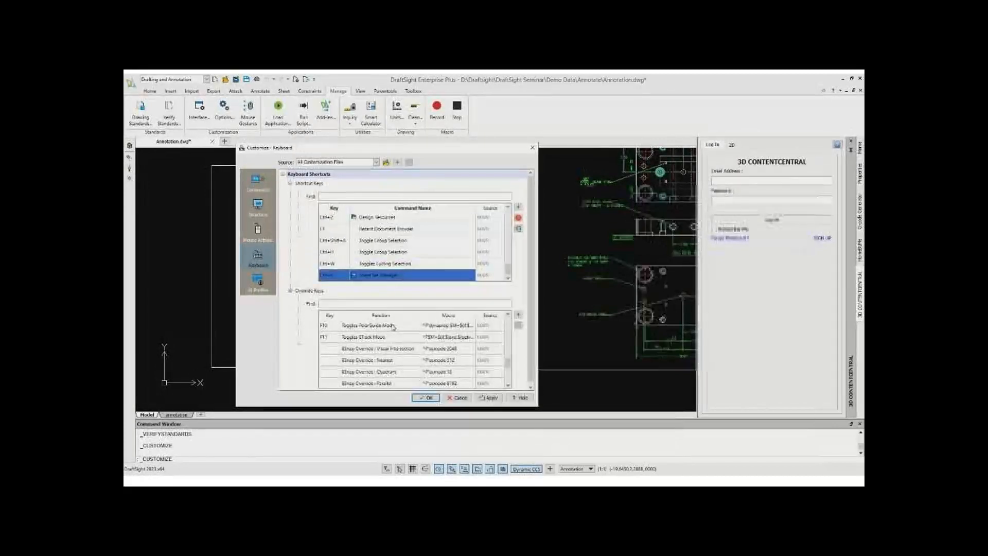
pyautogui.scroll(-2, 393, 340)
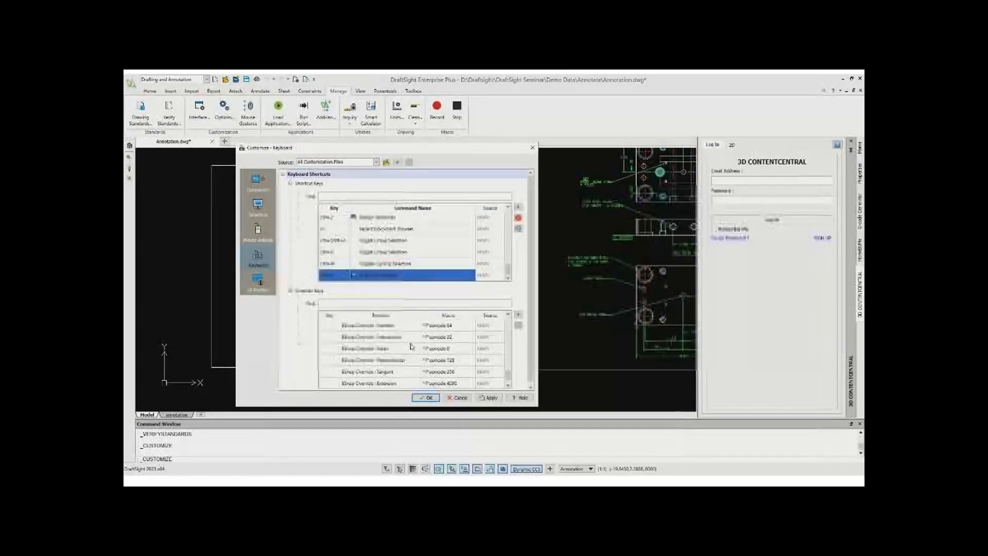
pyautogui.click(460, 397)
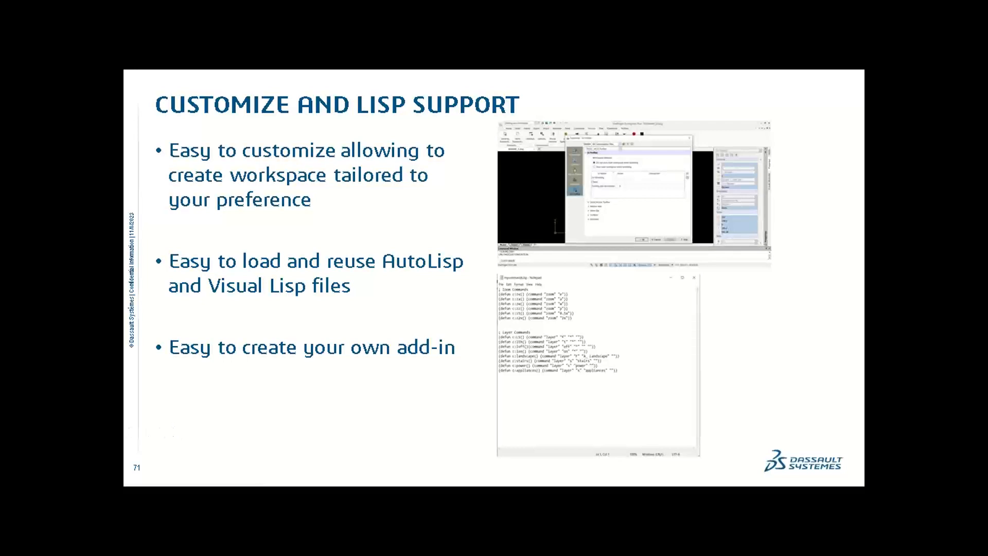
pyautogui.click(291, 456)
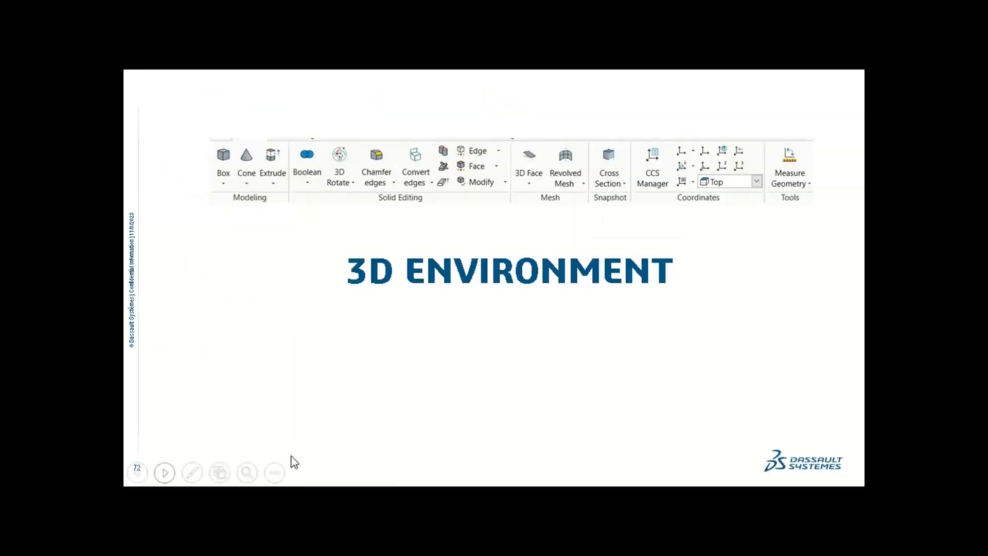
pyautogui.click(291, 456)
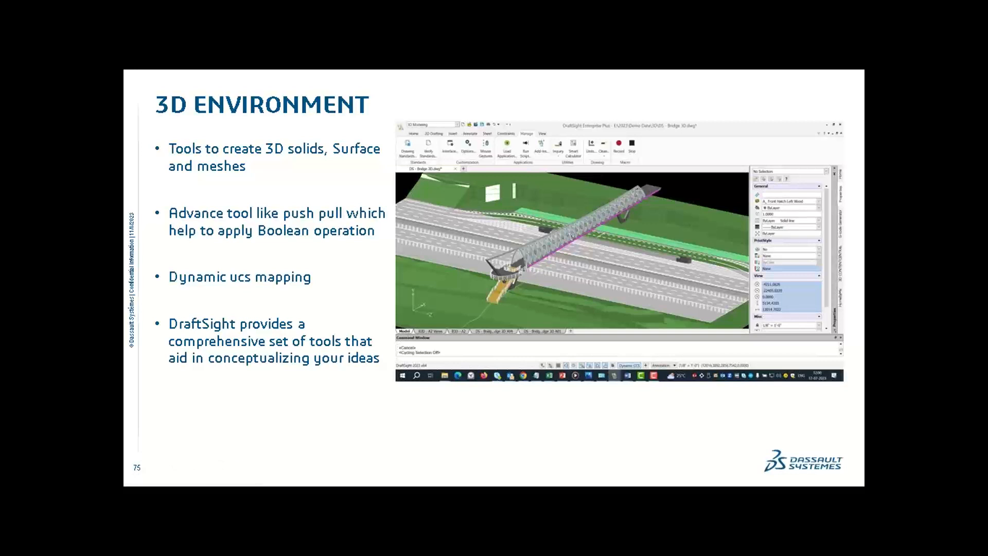
pyautogui.click(328, 416)
pyautogui.click(328, 416)
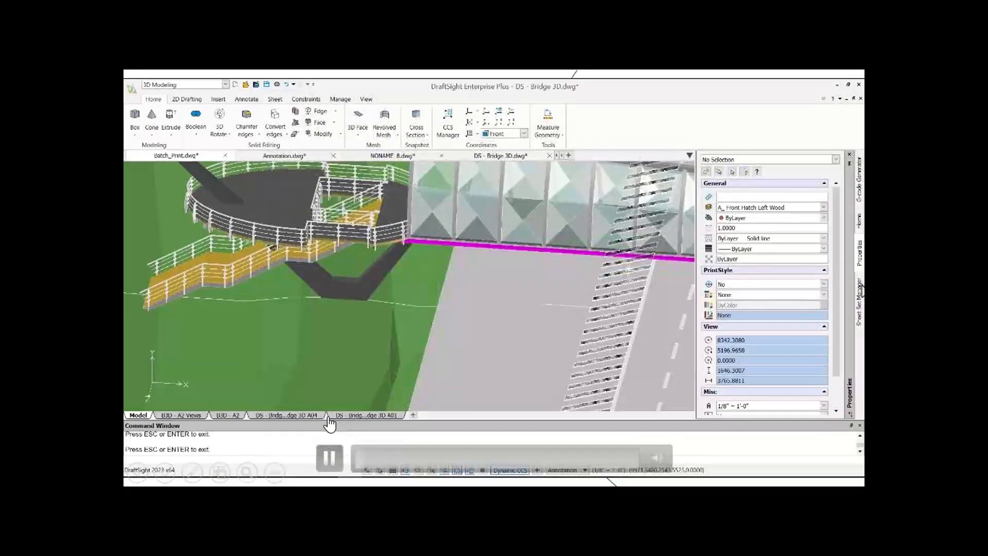